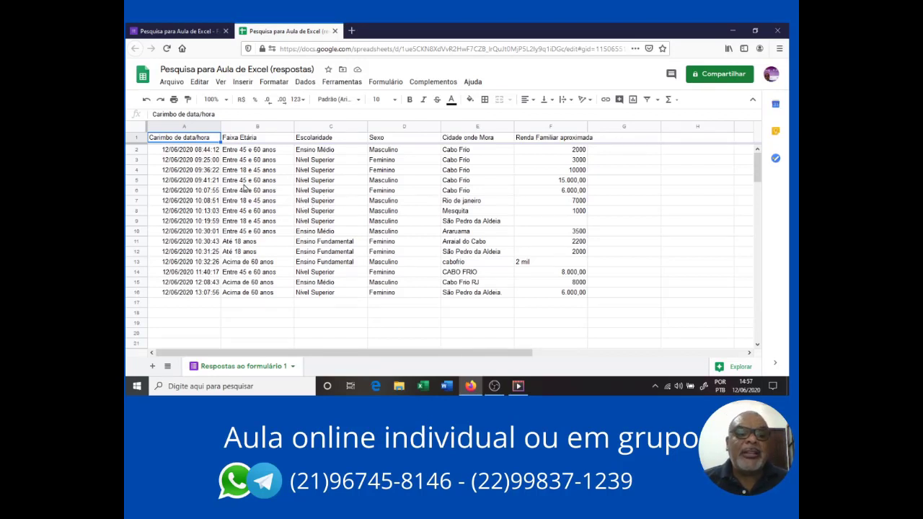
Step: Download the survey responses spreadsheet in Microsoft Excel (.xlsx) format and save it to the Aula Excel folder in Documents
{"action": "left_click", "coordinate": [172, 82]}
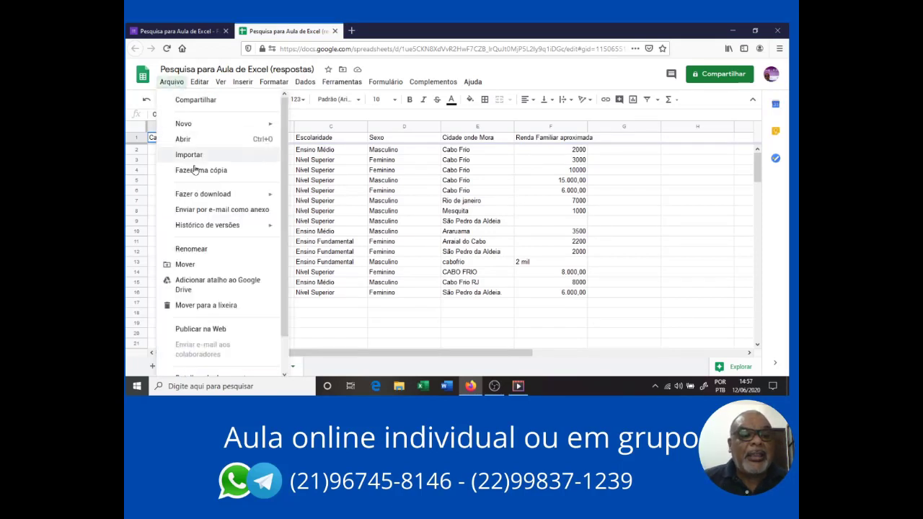
{"action": "mouse_move", "coordinate": [206, 195]}
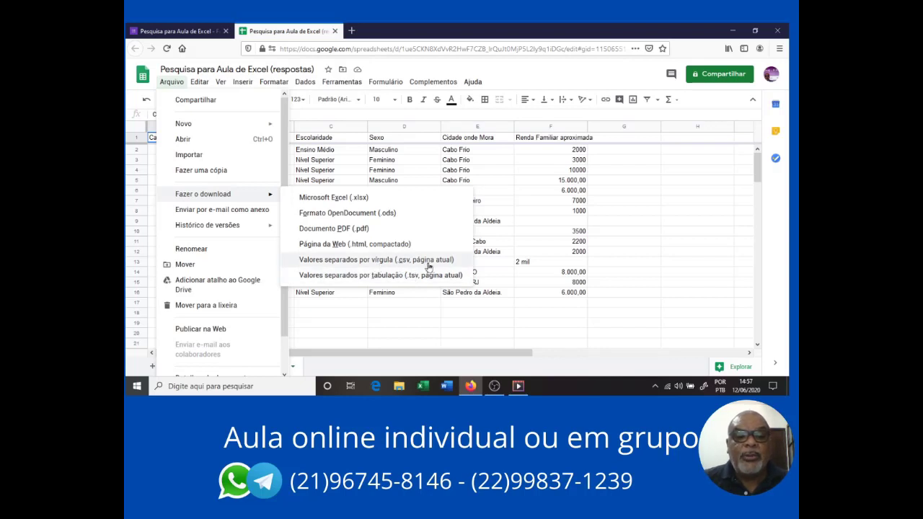
{"action": "left_click", "coordinate": [341, 203]}
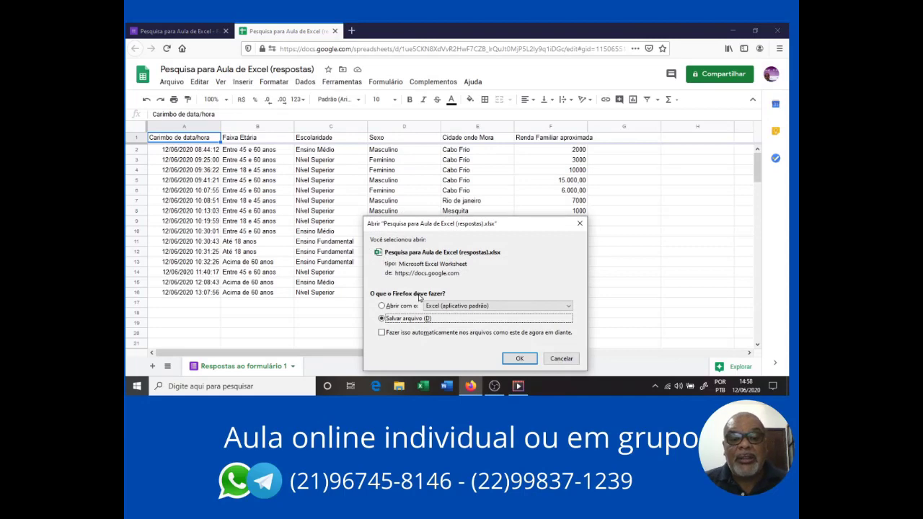
{"action": "left_click", "coordinate": [523, 358]}
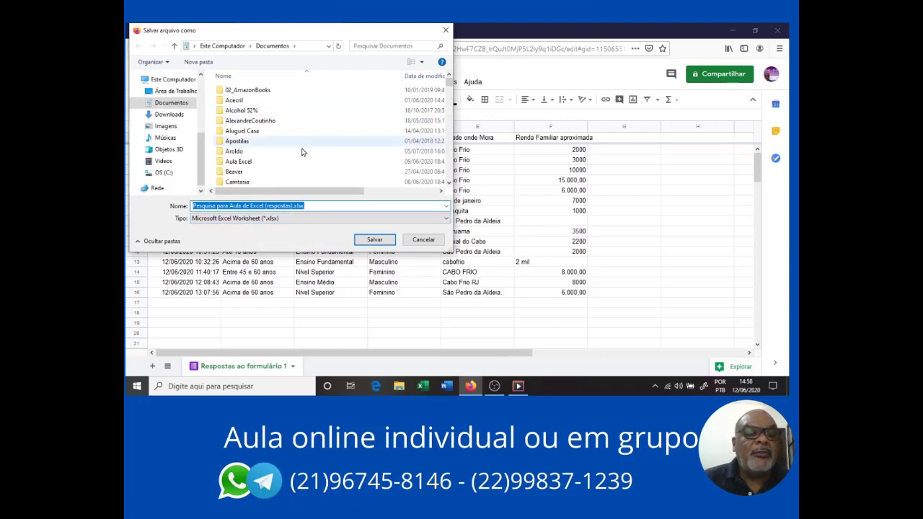
{"action": "double_click", "coordinate": [238, 162]}
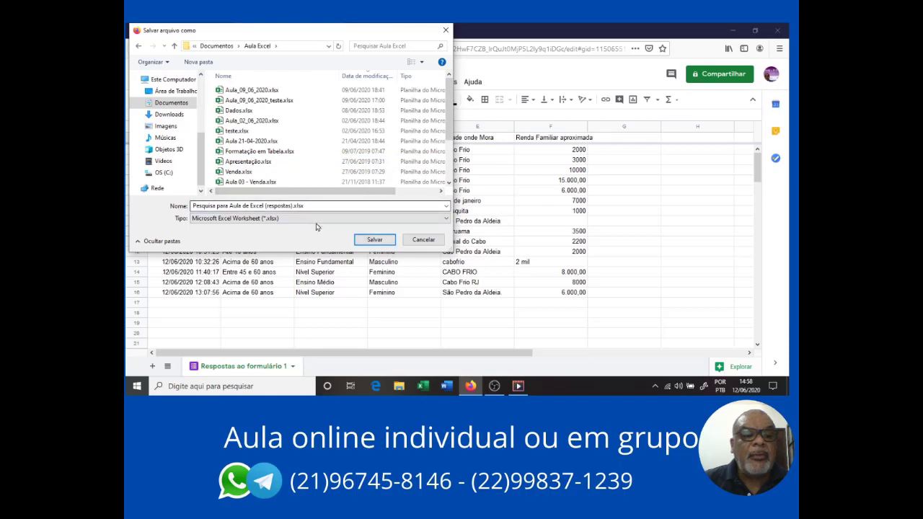
{"action": "left_click", "coordinate": [374, 240]}
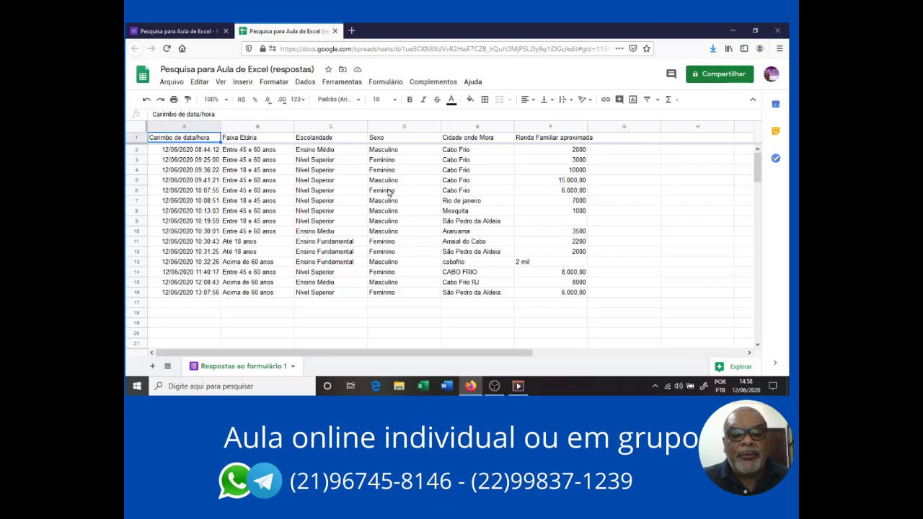
Step: Switch to Excel and enable editing for the downloaded workbook "Pesquisa para Aula de Excel (respostas).xlsx"
{"action": "left_click", "coordinate": [423, 386]}
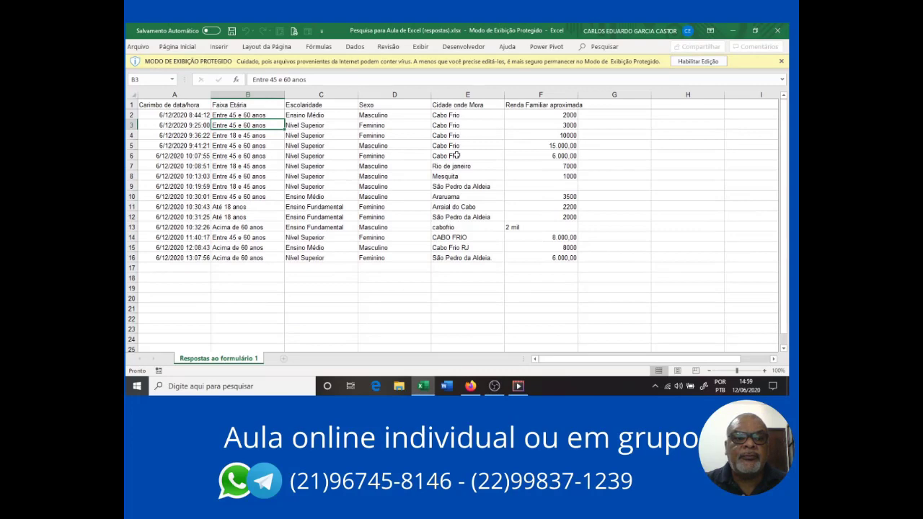
{"action": "left_click", "coordinate": [694, 64]}
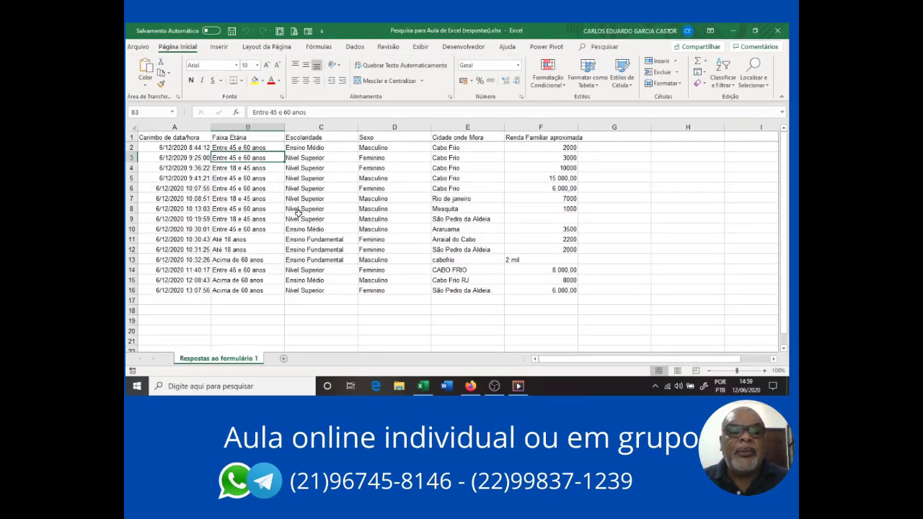
{"action": "left_click", "coordinate": [243, 208]}
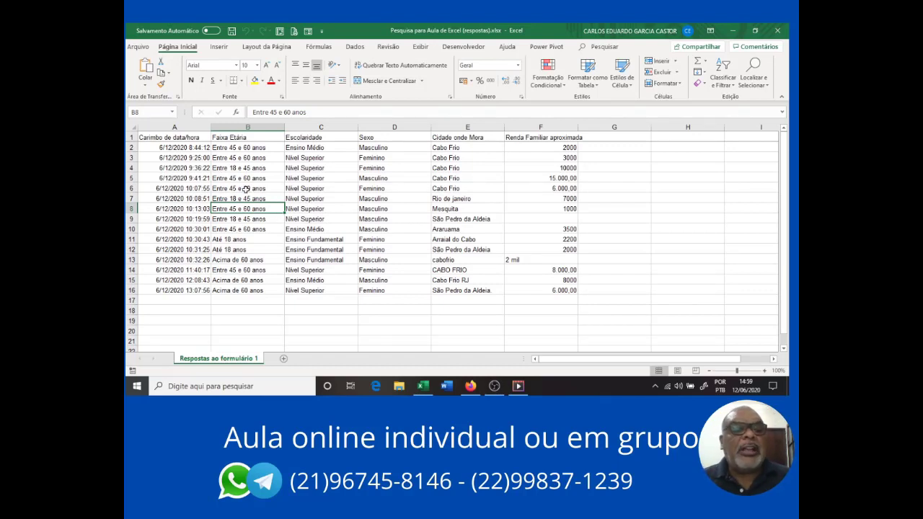
Step: Examine the date and time format of the first timestamp in cell A2 at enlarged size, and return to 100% zoom
{"action": "left_click", "coordinate": [173, 148]}
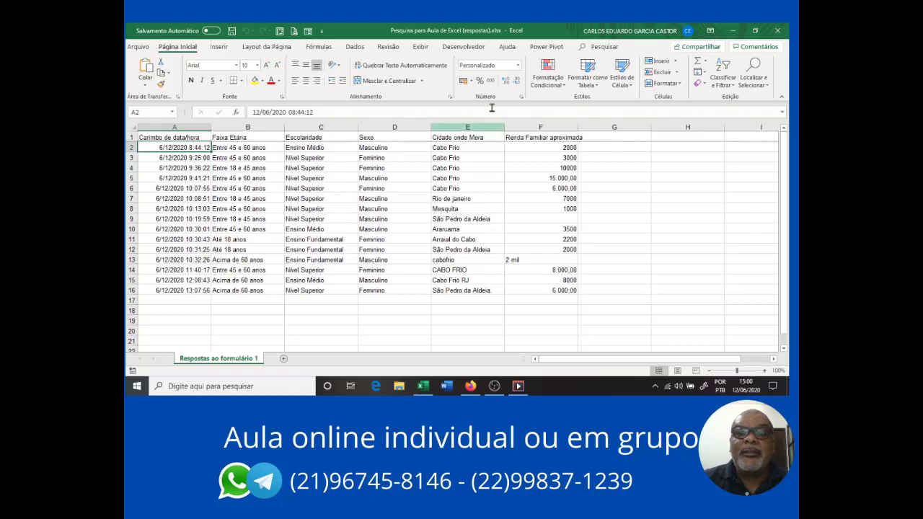
{"action": "left_click", "coordinate": [421, 48]}
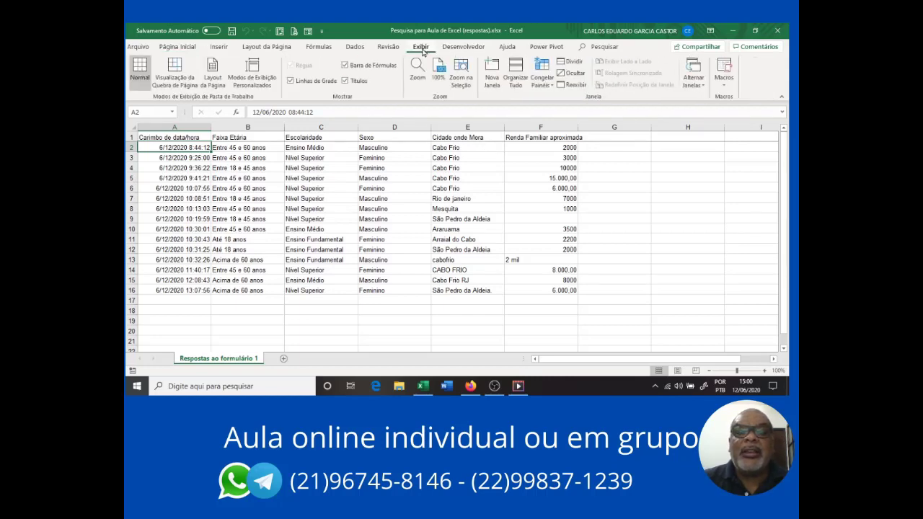
{"action": "left_click", "coordinate": [461, 76]}
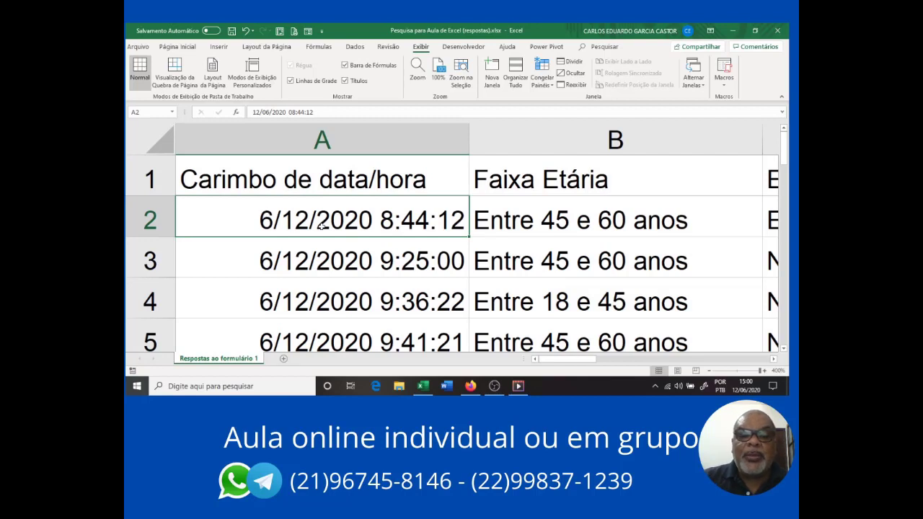
{"action": "left_click", "coordinate": [438, 70]}
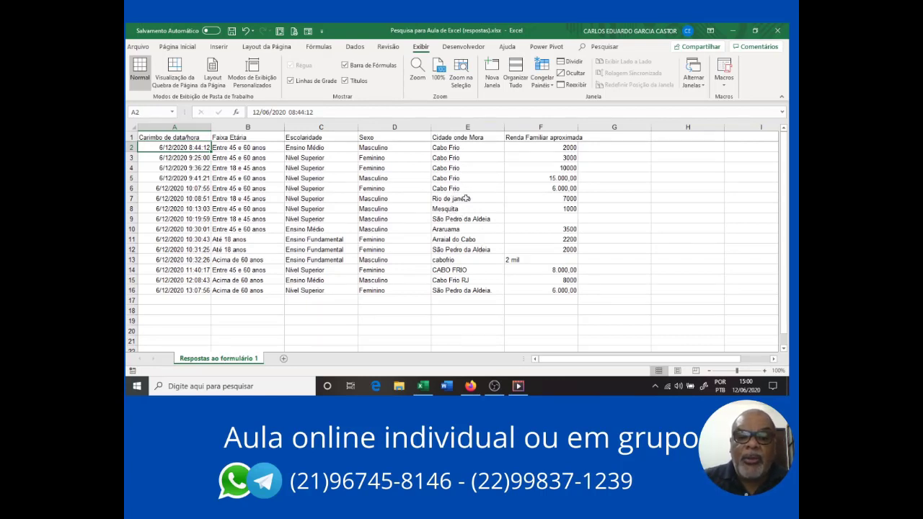
Step: Examine how the city names in the "Cidade onde Mora" column are spelled around cell E13, and return to 100% zoom
{"action": "left_click", "coordinate": [449, 260]}
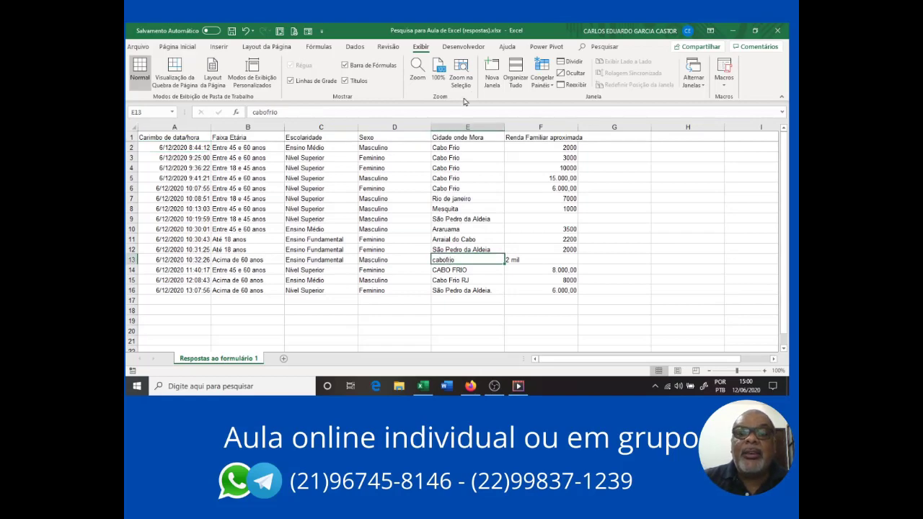
{"action": "left_click", "coordinate": [461, 76]}
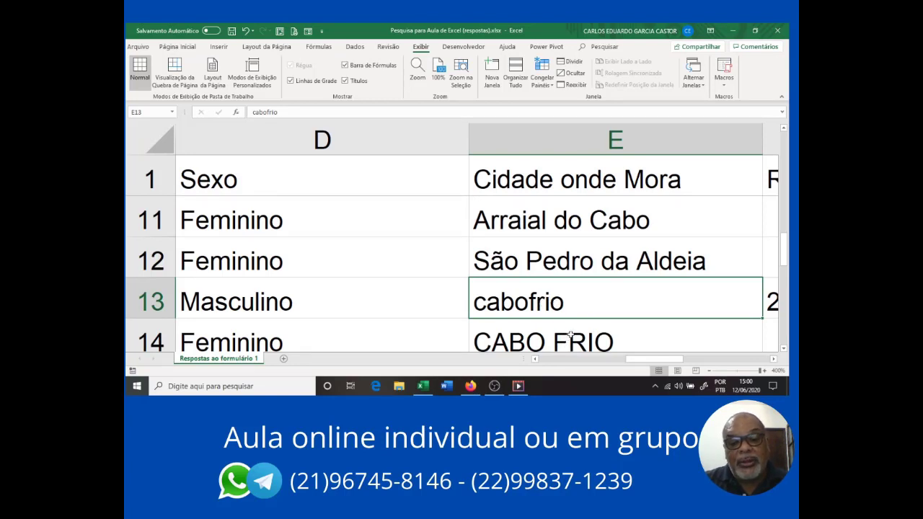
{"action": "scroll", "coordinate": [570, 334], "scroll_direction": "down", "scroll_amount": 1}
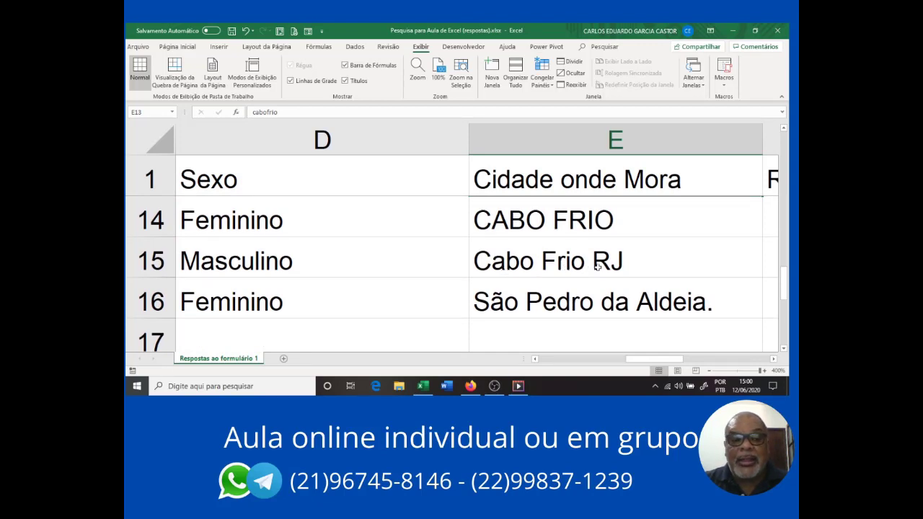
{"action": "scroll", "coordinate": [570, 265], "scroll_direction": "up", "scroll_amount": 1}
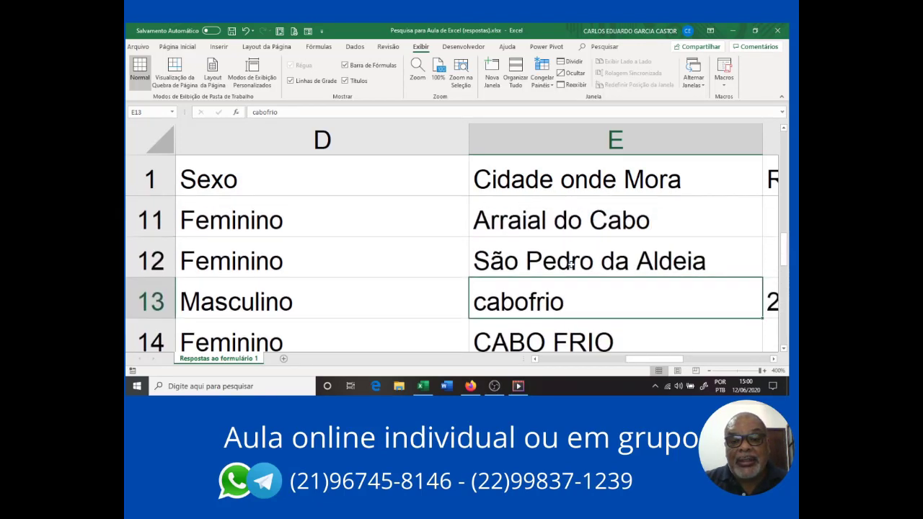
{"action": "scroll", "coordinate": [553, 282], "scroll_direction": "up", "scroll_amount": 1}
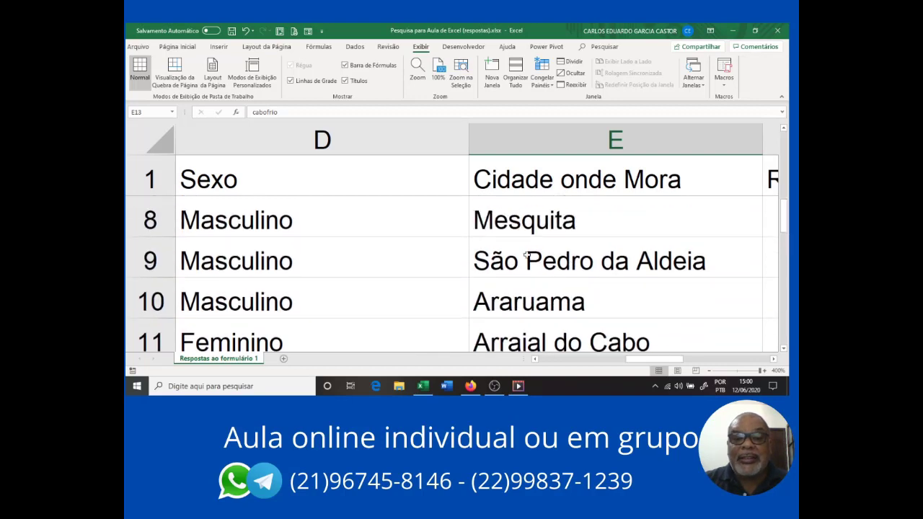
{"action": "left_click", "coordinate": [439, 73]}
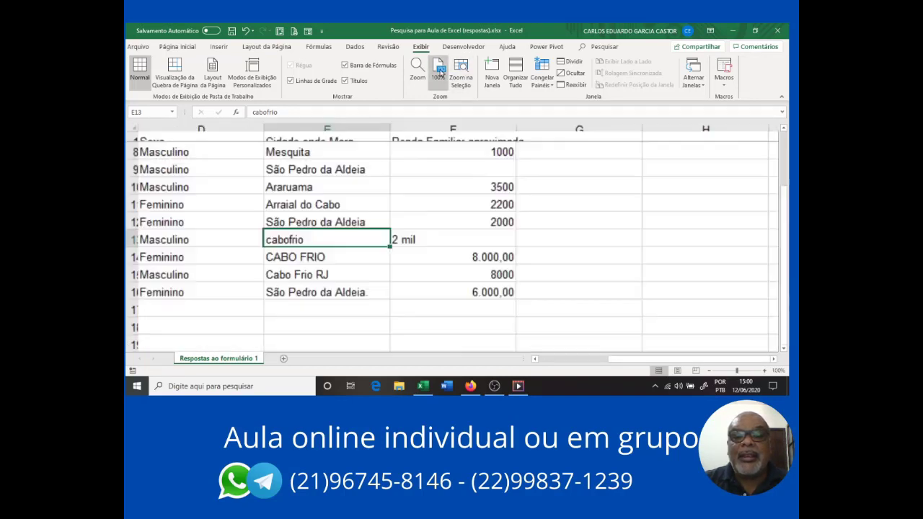
{"action": "scroll", "coordinate": [327, 186], "scroll_direction": "up", "scroll_amount": 2}
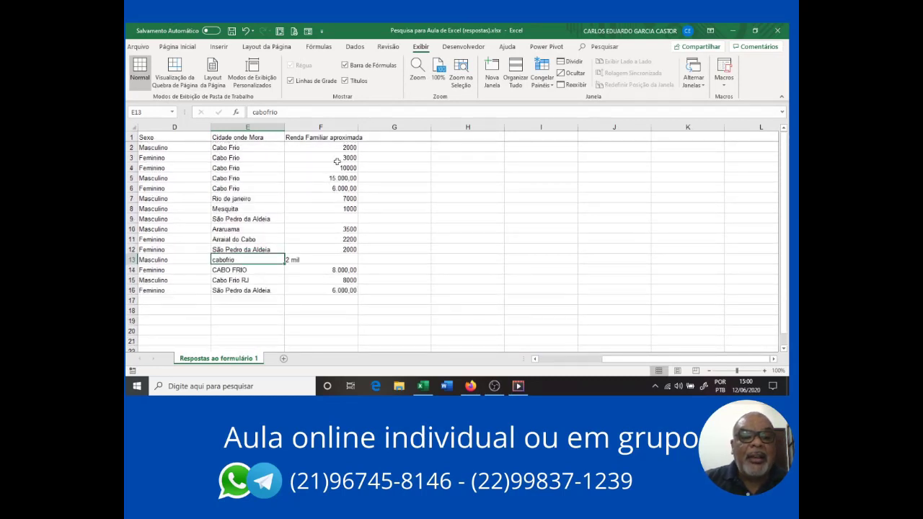
Step: Examine how the amounts in the "Renda Familiar aproximada" column are written across all rows, and return to 100% zoom
{"action": "left_click", "coordinate": [337, 175]}
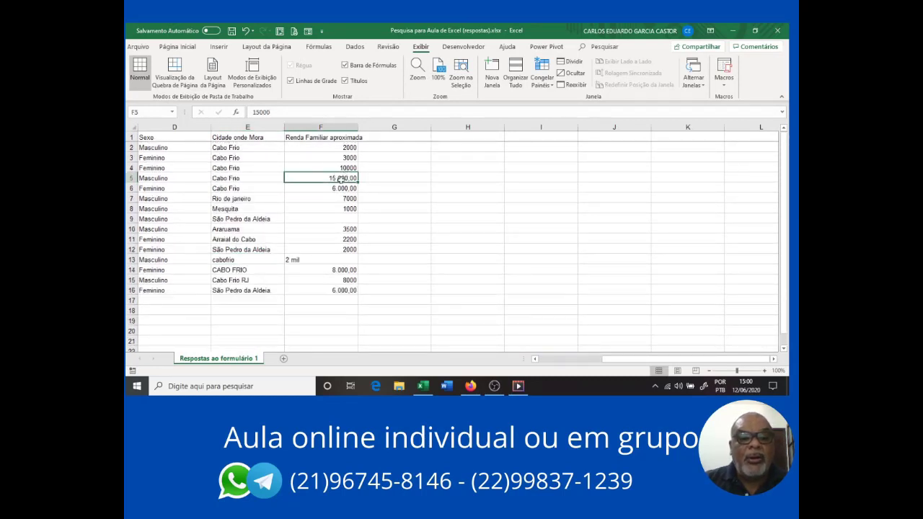
{"action": "left_click", "coordinate": [355, 164]}
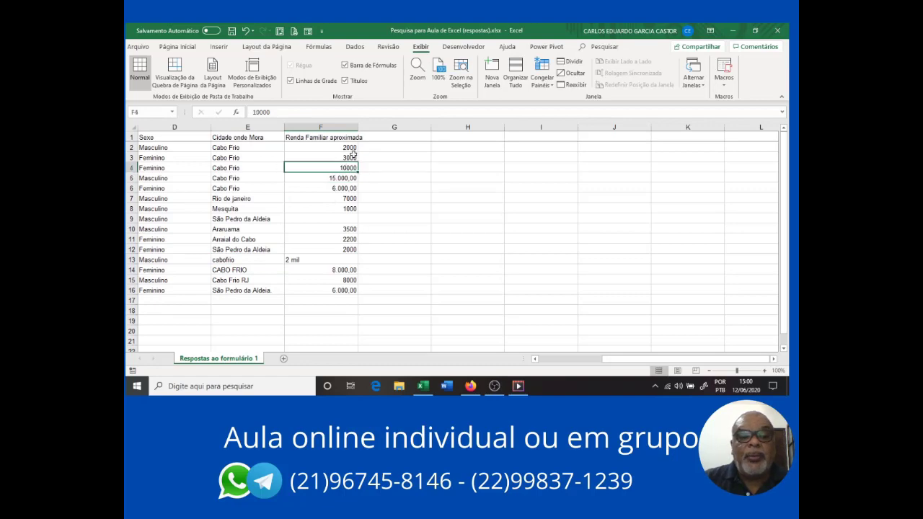
{"action": "left_click", "coordinate": [460, 74]}
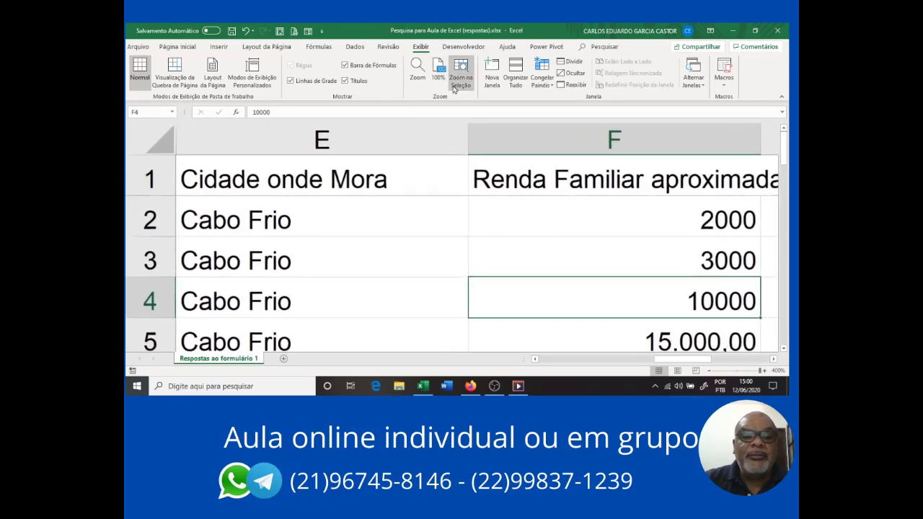
{"action": "scroll", "coordinate": [663, 321], "scroll_direction": "down", "scroll_amount": 2}
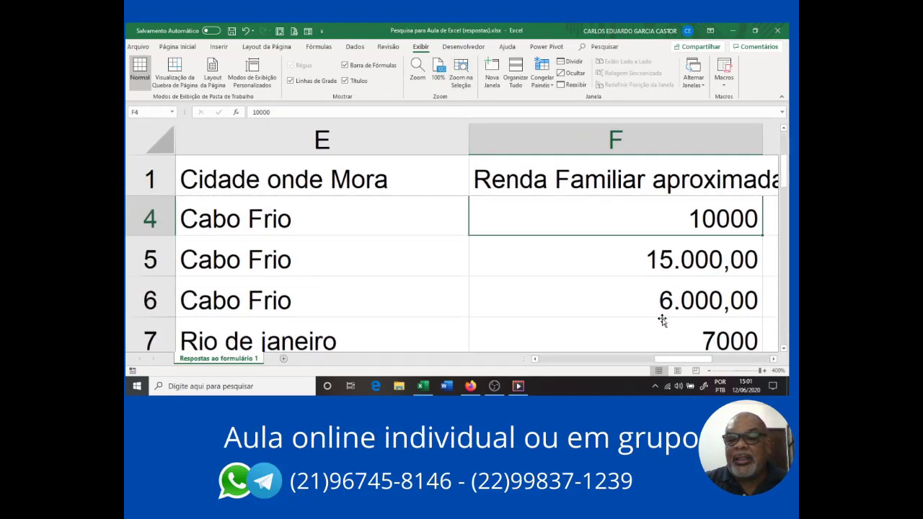
{"action": "scroll", "coordinate": [674, 227], "scroll_direction": "down", "scroll_amount": 2}
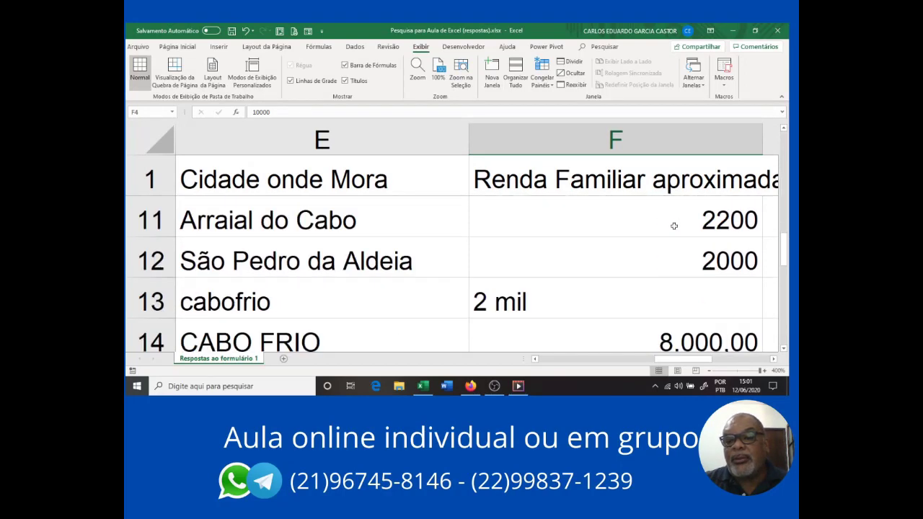
{"action": "scroll", "coordinate": [672, 236], "scroll_direction": "down", "scroll_amount": 2}
{"action": "scroll", "coordinate": [681, 252], "scroll_direction": "up", "scroll_amount": 2}
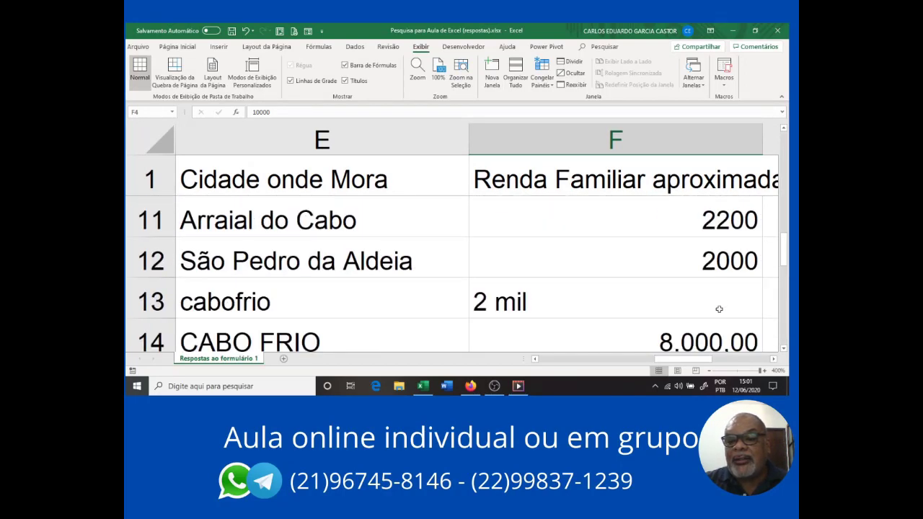
{"action": "scroll", "coordinate": [649, 281], "scroll_direction": "down", "scroll_amount": 1}
{"action": "scroll", "coordinate": [563, 250], "scroll_direction": "up", "scroll_amount": 1}
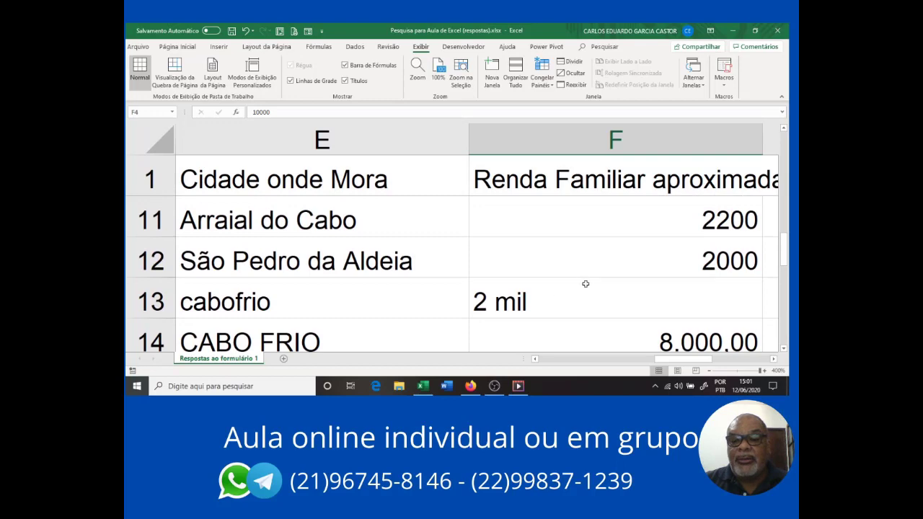
{"action": "scroll", "coordinate": [586, 284], "scroll_direction": "up", "scroll_amount": 1}
{"action": "scroll", "coordinate": [586, 285], "scroll_direction": "up", "scroll_amount": 3}
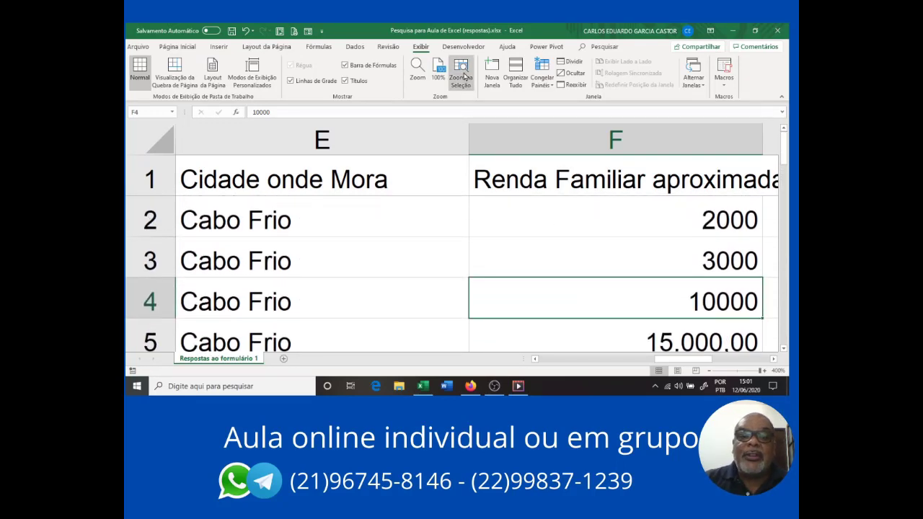
{"action": "left_click", "coordinate": [439, 71]}
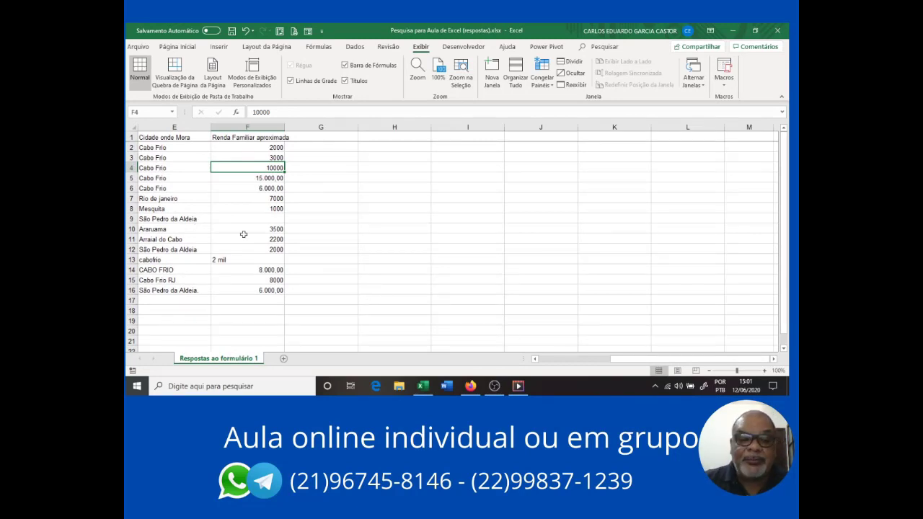
Step: Insert a blank column between the "Carimbo de data/hora" and "Faixa Etária" columns
{"action": "key", "text": "Home"}
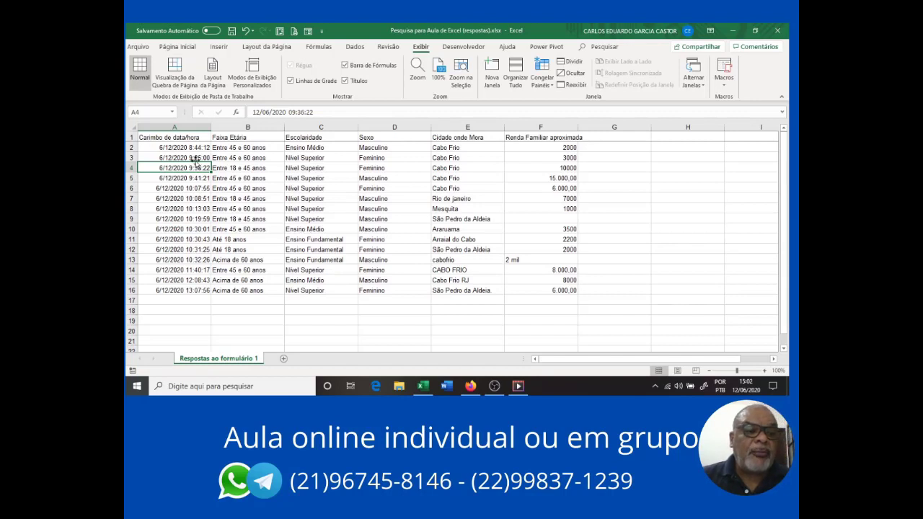
{"action": "left_click_drag", "start_coordinate": [180, 147], "coordinate": [173, 290]}
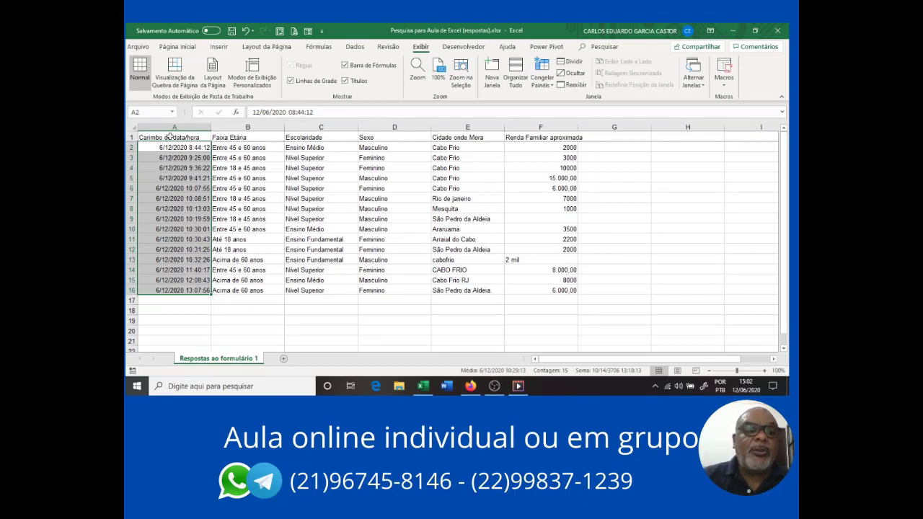
{"action": "left_click", "coordinate": [178, 48]}
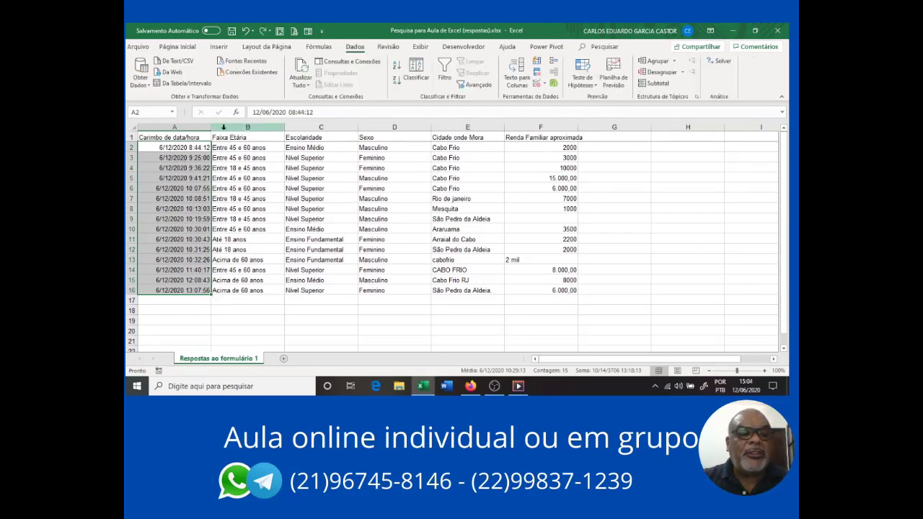
{"action": "left_click", "coordinate": [232, 127]}
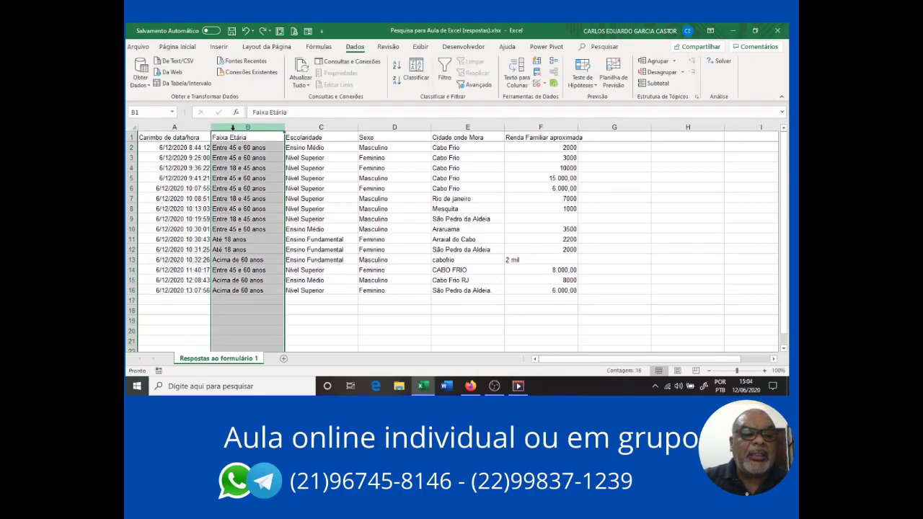
{"action": "right_click", "coordinate": [235, 130]}
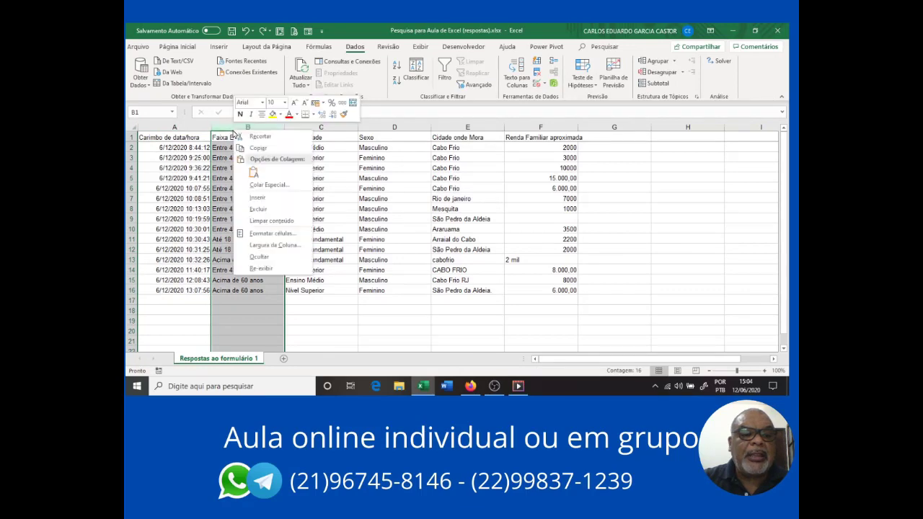
{"action": "left_click", "coordinate": [258, 197]}
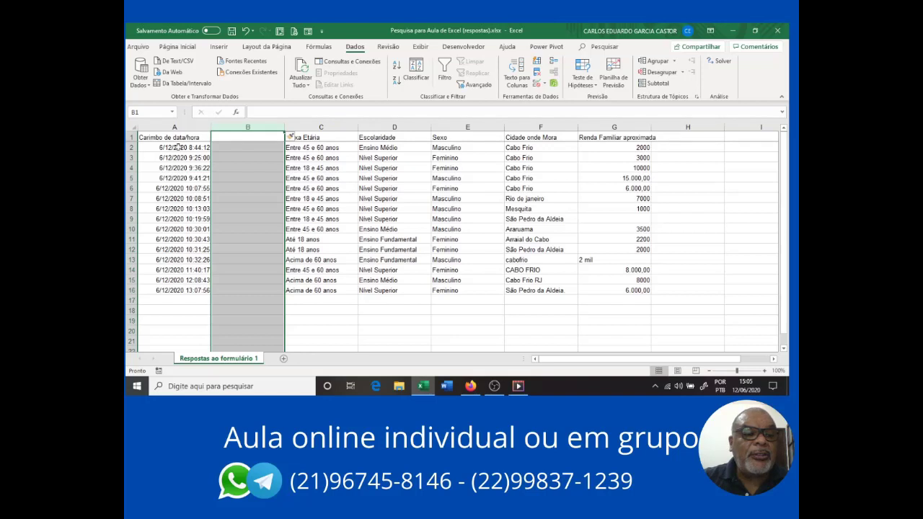
Step: Split the timestamps in A2:A16 into separate date and time columns at the space, with the date column in DMA format
{"action": "left_click_drag", "start_coordinate": [177, 147], "coordinate": [169, 290]}
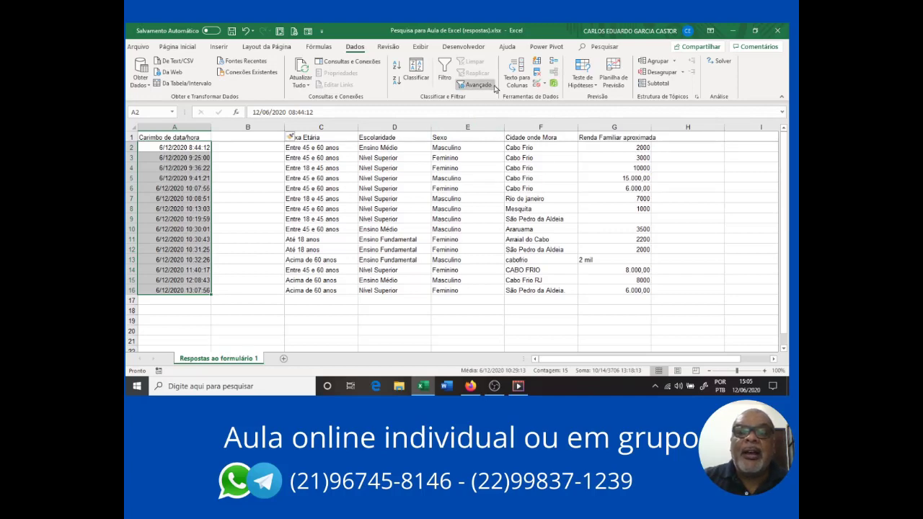
{"action": "left_click", "coordinate": [517, 70]}
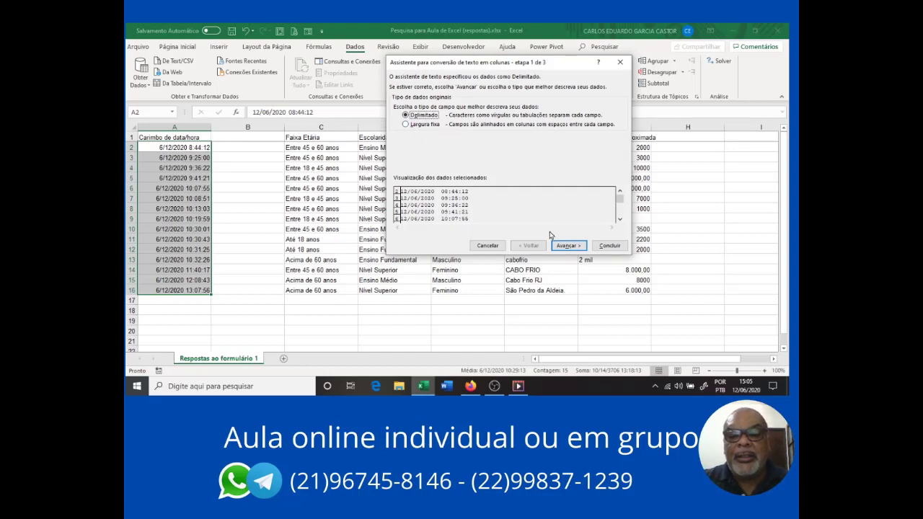
{"action": "left_click", "coordinate": [566, 245]}
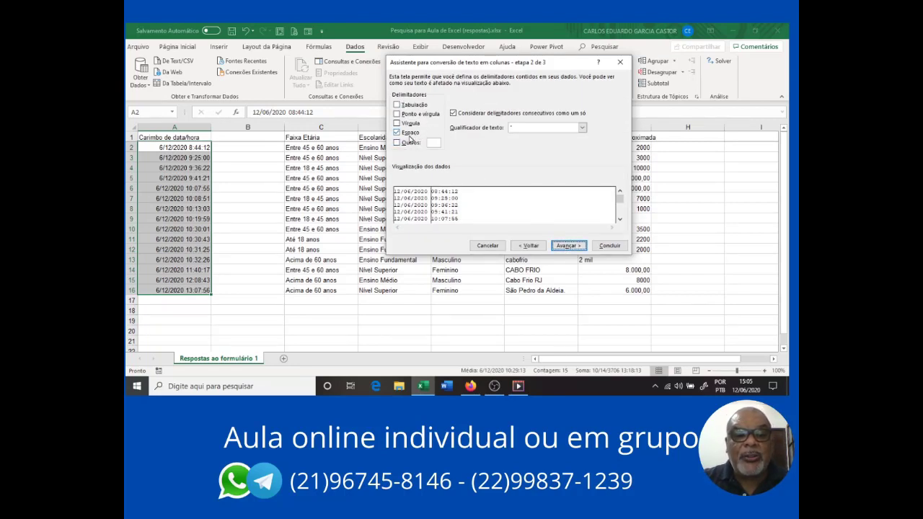
{"action": "left_click", "coordinate": [563, 245]}
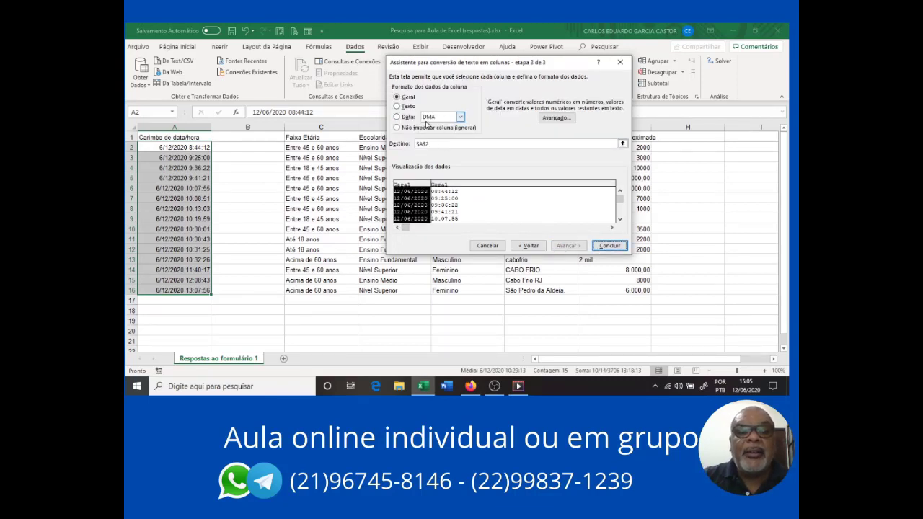
{"action": "left_click", "coordinate": [396, 118]}
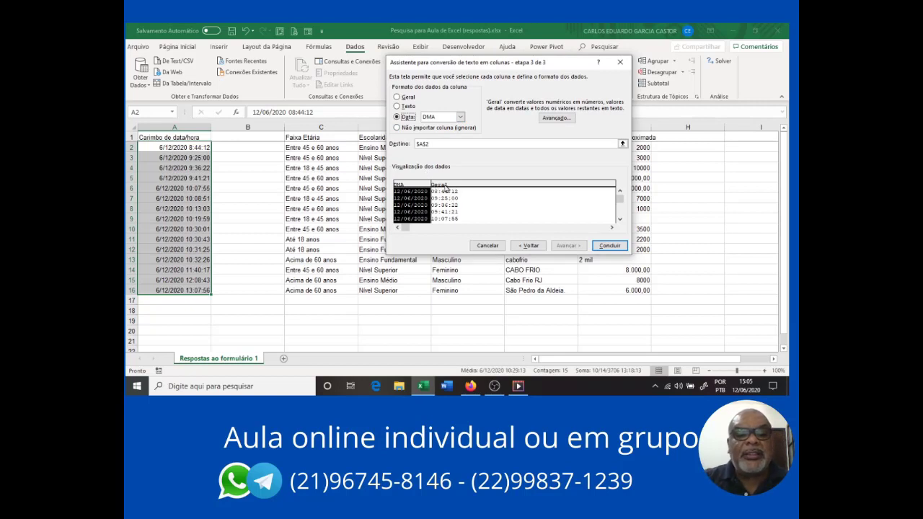
{"action": "left_click", "coordinate": [604, 247]}
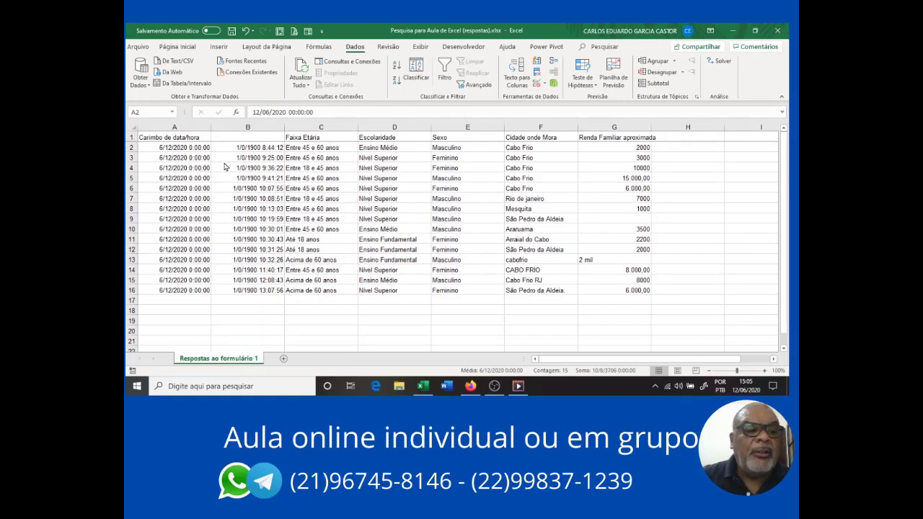
Step: Format cells A2:A16 with the Data category's *14/03/2012 type
{"action": "key", "text": "ctrl+shift+Down"}
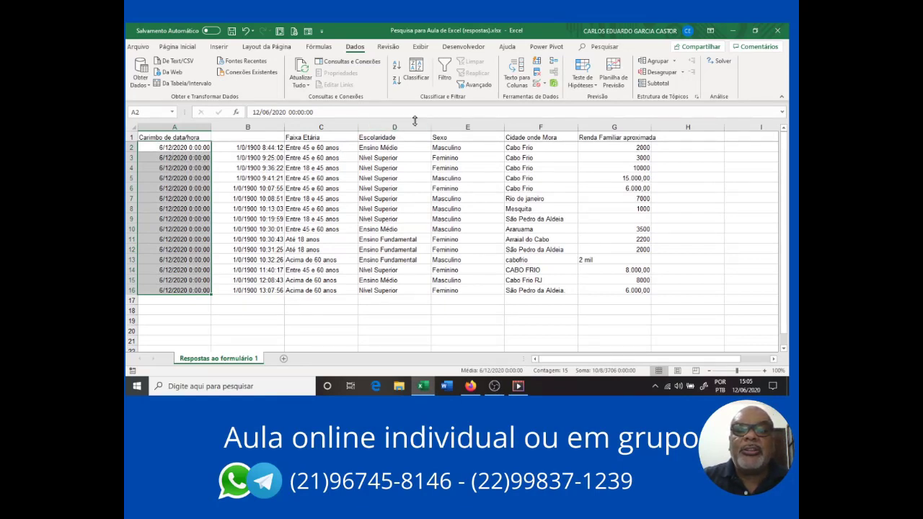
{"action": "left_click", "coordinate": [180, 47]}
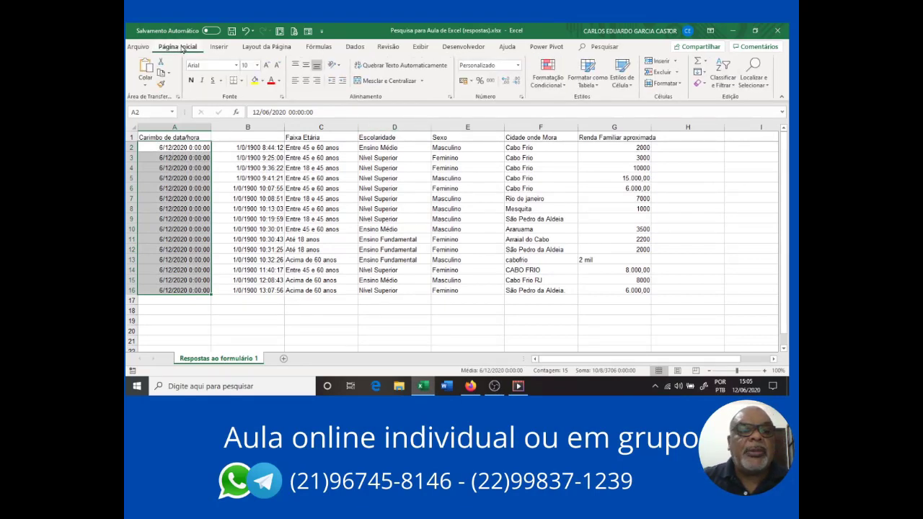
{"action": "left_click", "coordinate": [621, 73]}
{"action": "left_click", "coordinate": [624, 82]}
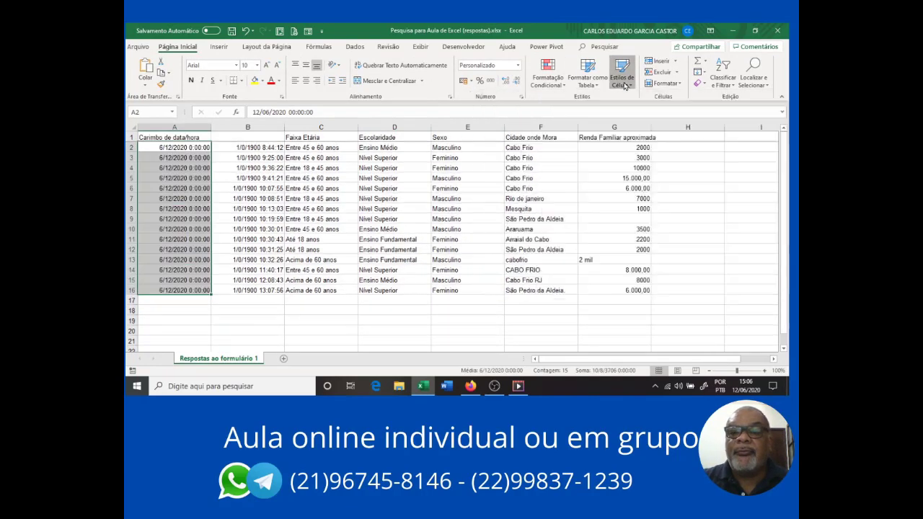
{"action": "left_click", "coordinate": [659, 85]}
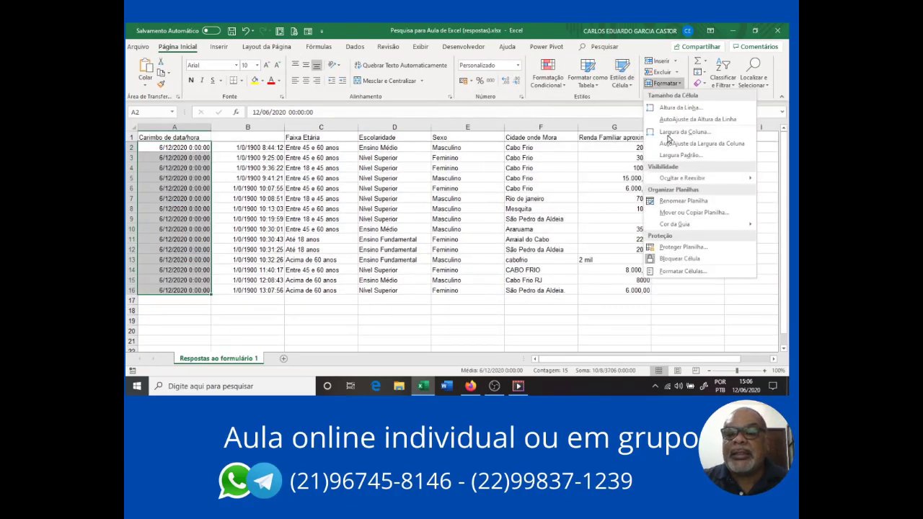
{"action": "left_click", "coordinate": [682, 272]}
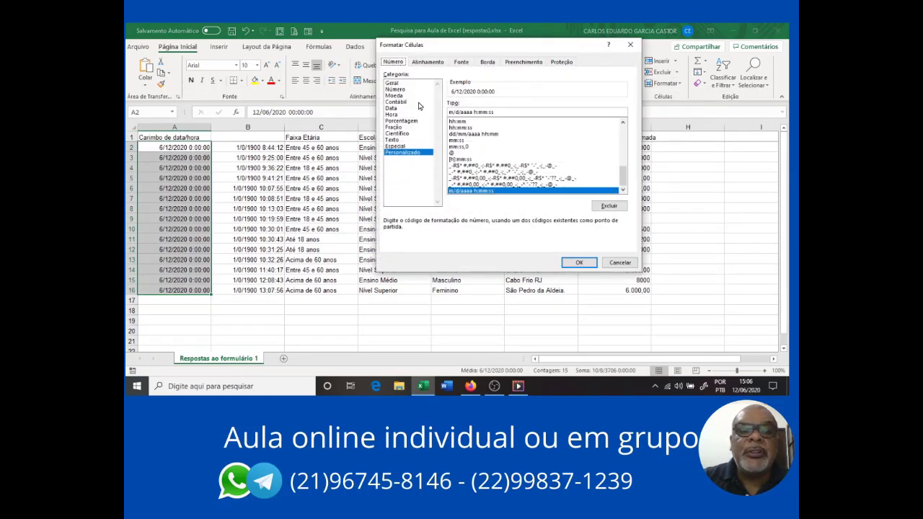
{"action": "left_click", "coordinate": [400, 109]}
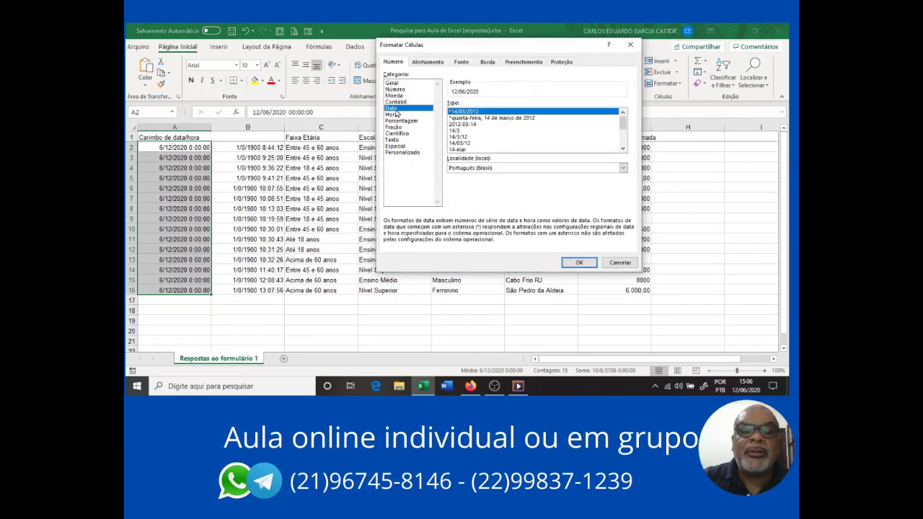
{"action": "left_click", "coordinate": [578, 263]}
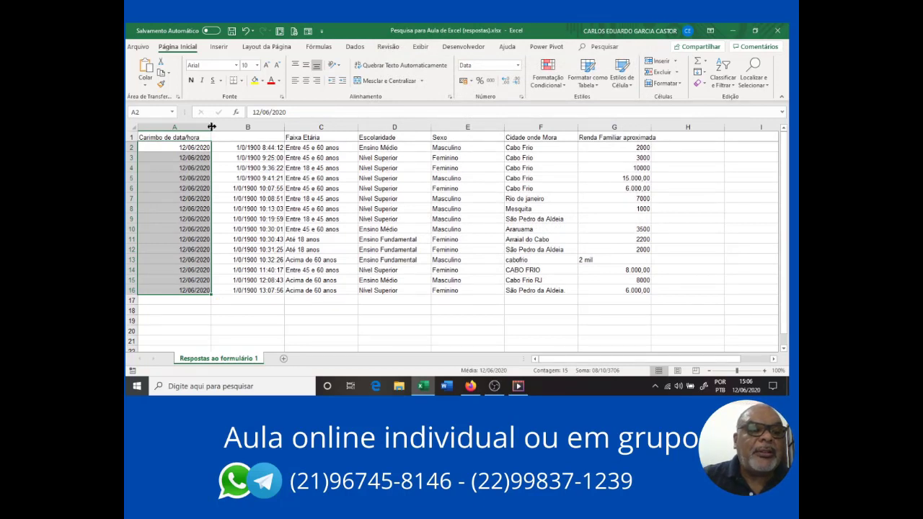
Step: Narrow the "Carimbo de data/hora" column to its header text and delete column B with the split-off times
{"action": "left_click_drag", "start_coordinate": [211, 127], "coordinate": [200, 137]}
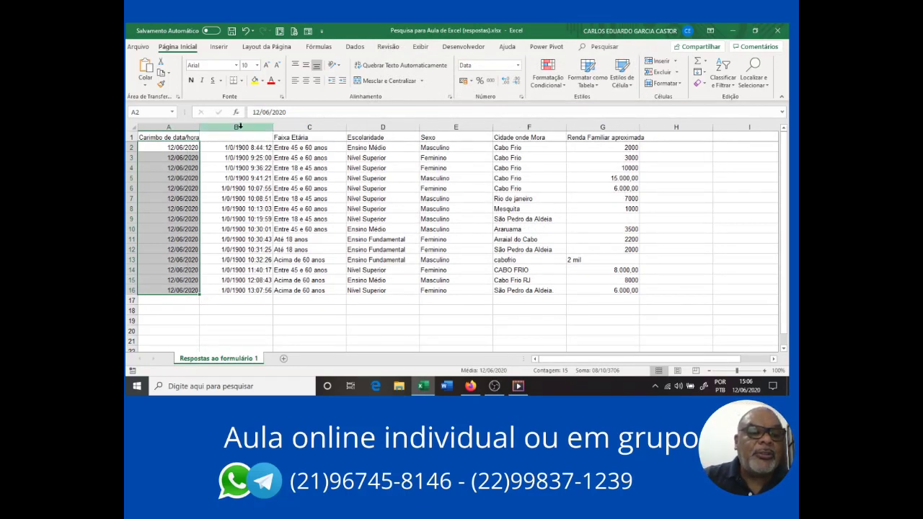
{"action": "left_click", "coordinate": [240, 127]}
{"action": "right_click", "coordinate": [241, 128]}
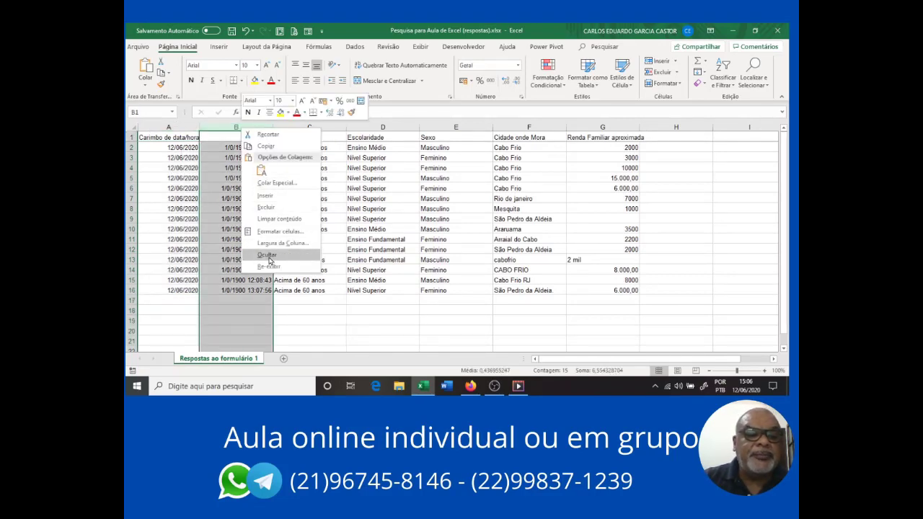
{"action": "left_click", "coordinate": [266, 207]}
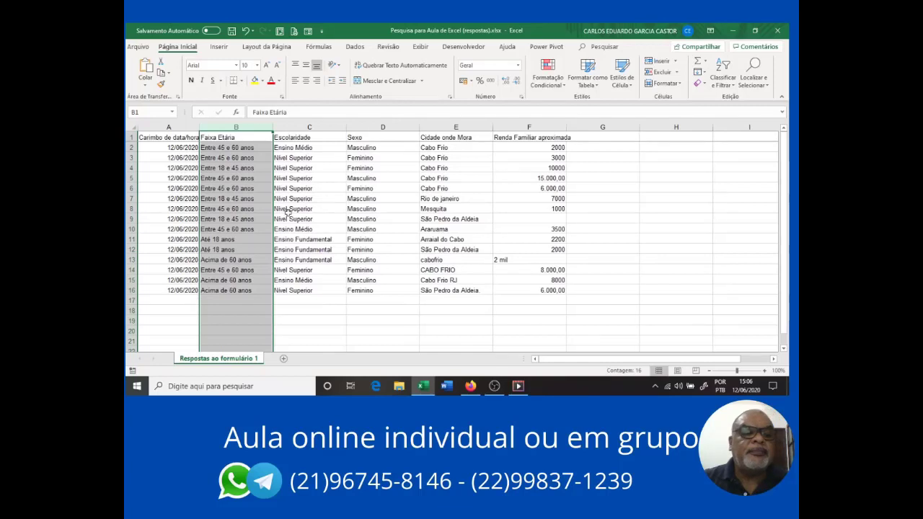
{"action": "left_click", "coordinate": [229, 169]}
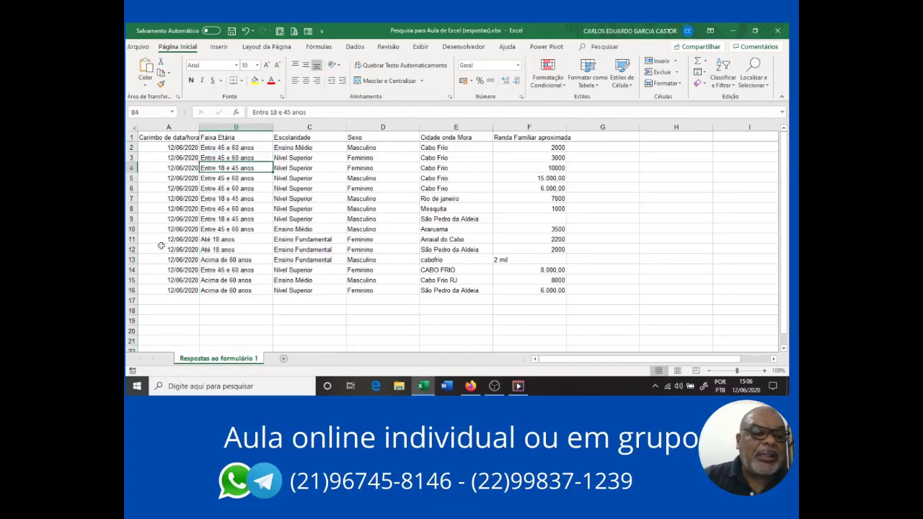
{"action": "left_click_drag", "start_coordinate": [159, 158], "coordinate": [155, 209]}
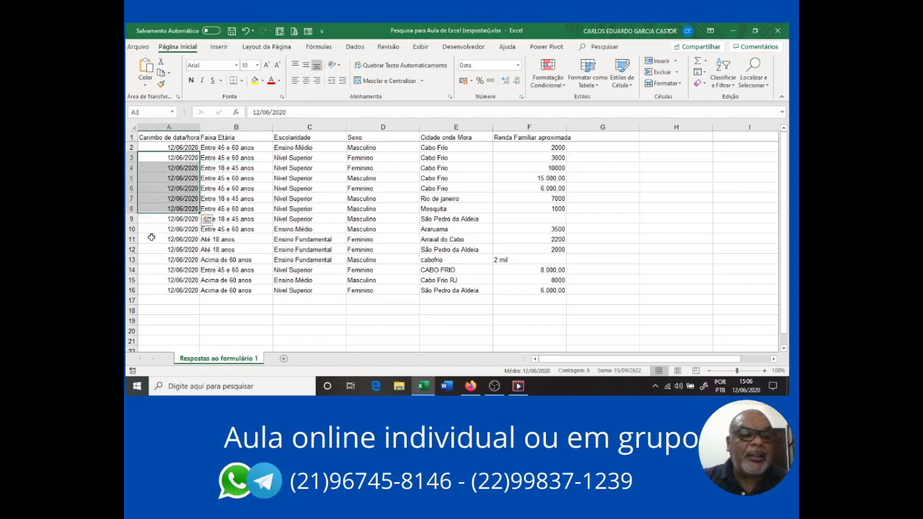
{"action": "left_click", "coordinate": [150, 246]}
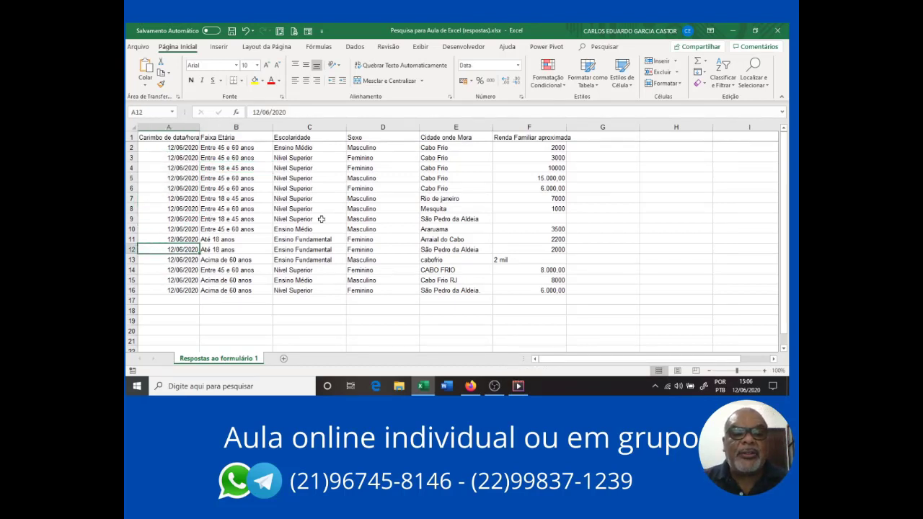
Step: Add filters to the header row and filter "Cidade onde Mora" to rows beginning with "cabo"
{"action": "left_click", "coordinate": [453, 149]}
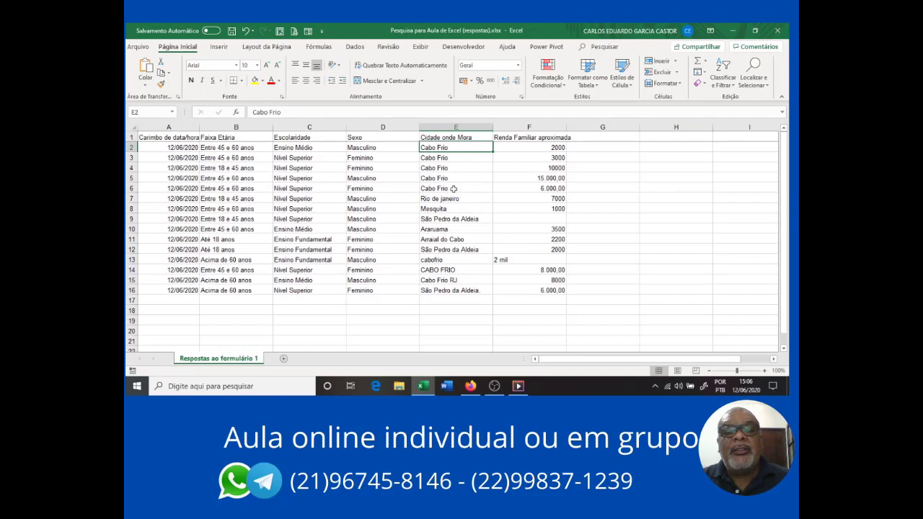
{"action": "left_click", "coordinate": [357, 47]}
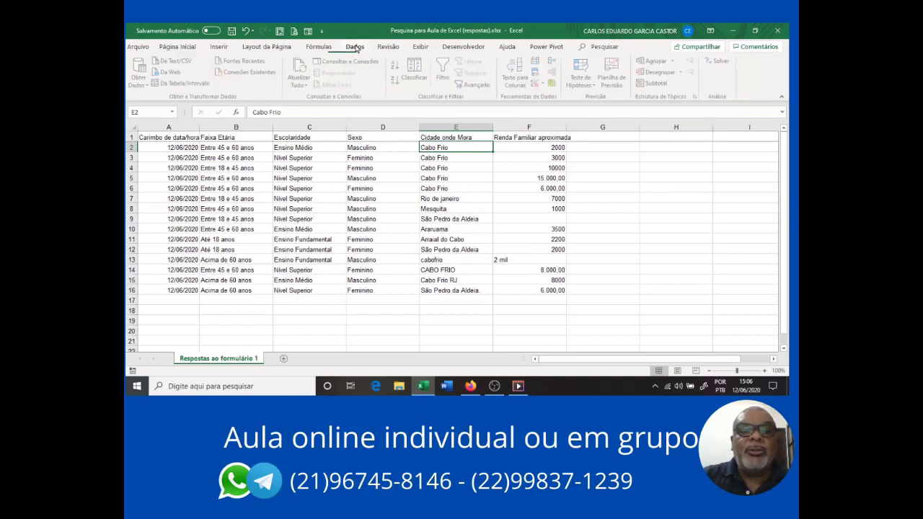
{"action": "left_click", "coordinate": [442, 76]}
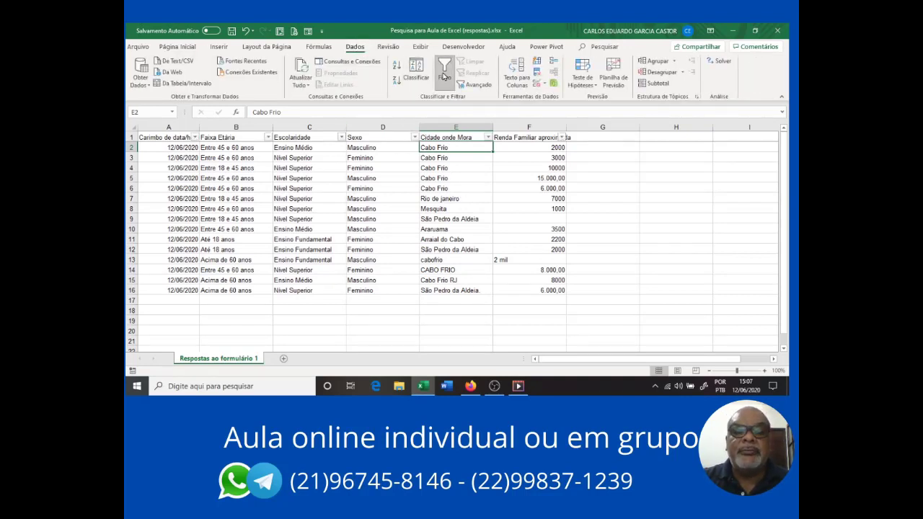
{"action": "left_click", "coordinate": [489, 138]}
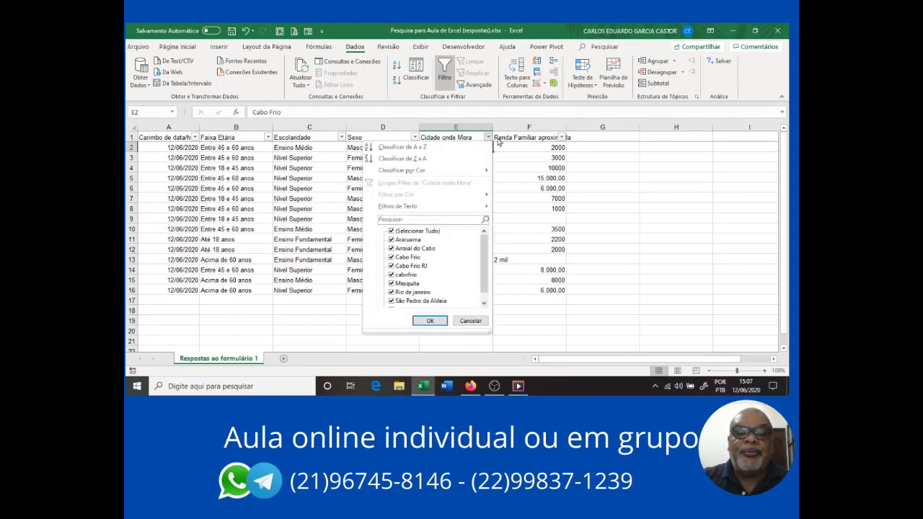
{"action": "mouse_move", "coordinate": [405, 211]}
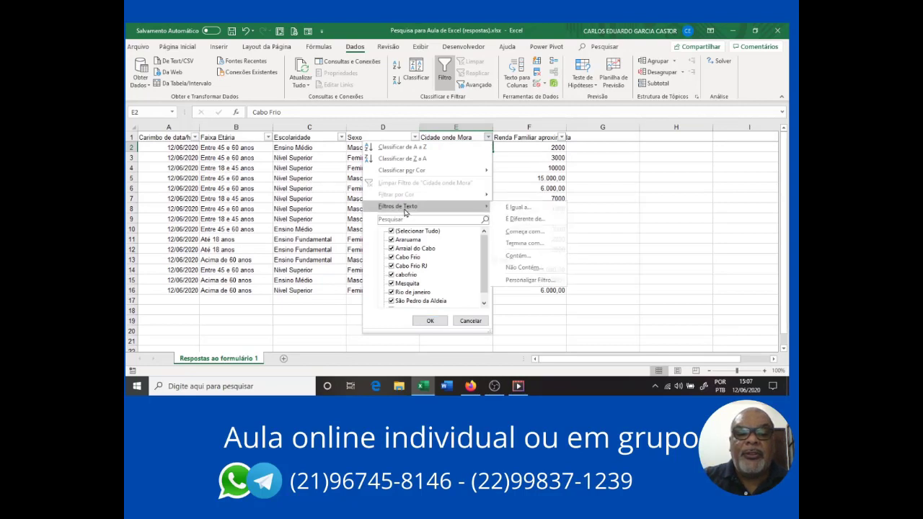
{"action": "left_click", "coordinate": [530, 238]}
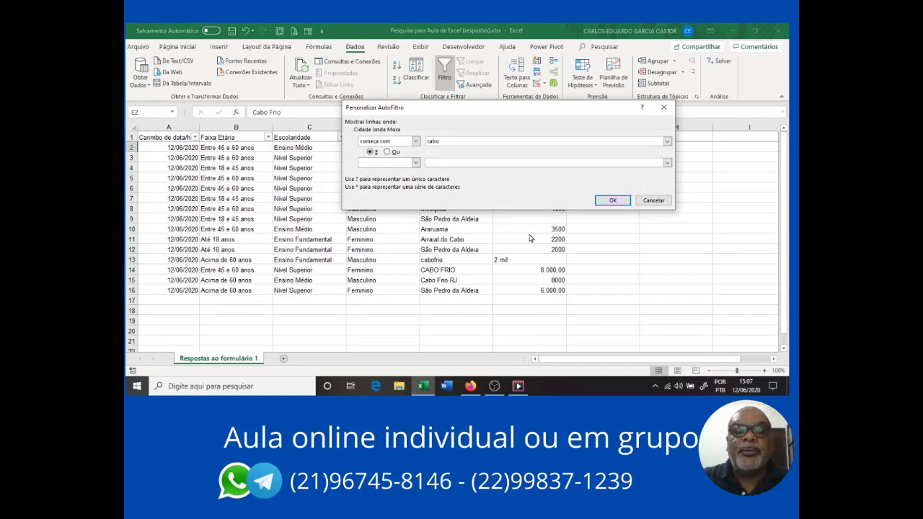
{"action": "left_click", "coordinate": [613, 201]}
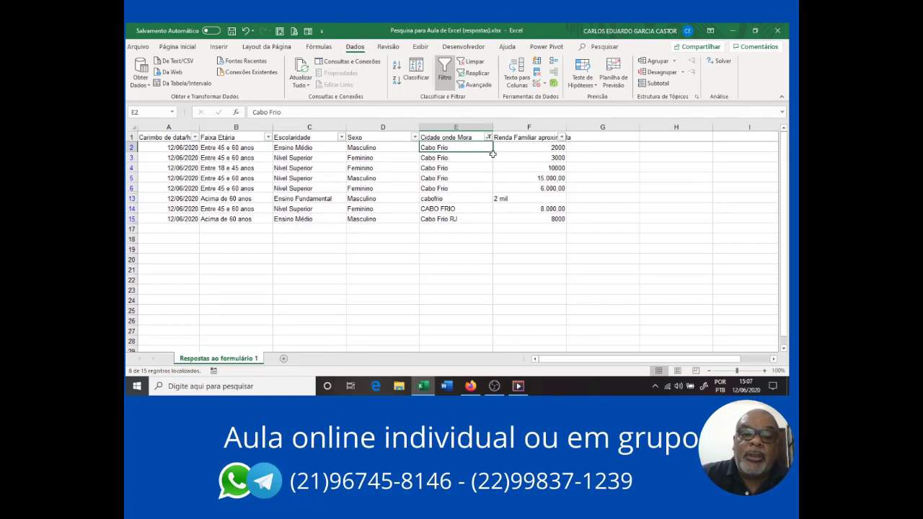
Step: Fill "Cabo Frio" from E2 down through the filtered city cells to E15, and show all cities again
{"action": "left_click_drag", "start_coordinate": [495, 151], "coordinate": [494, 156]}
{"action": "left_click_drag", "start_coordinate": [487, 203], "coordinate": [489, 220]}
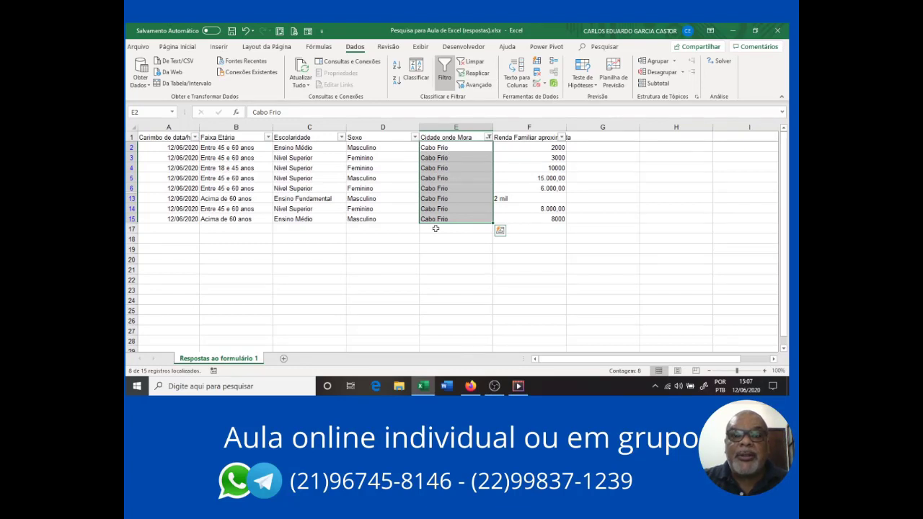
{"action": "left_click", "coordinate": [488, 137]}
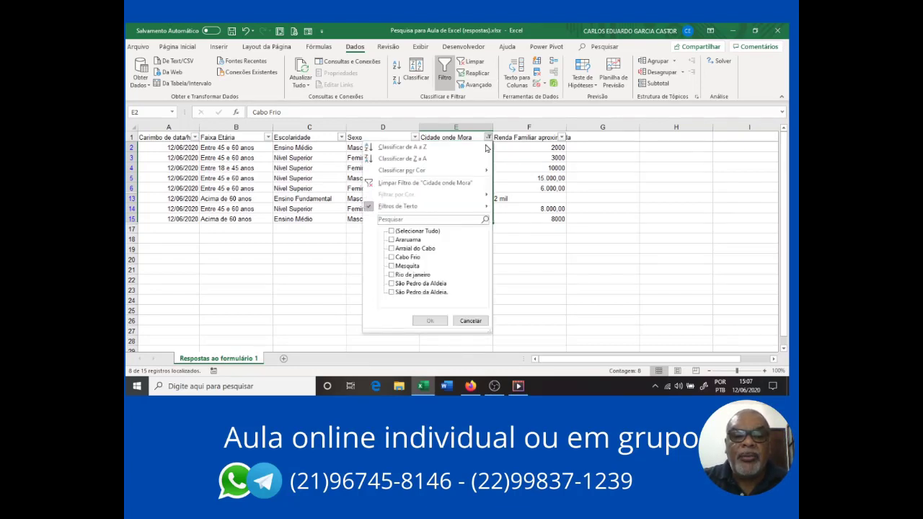
{"action": "left_click", "coordinate": [392, 231]}
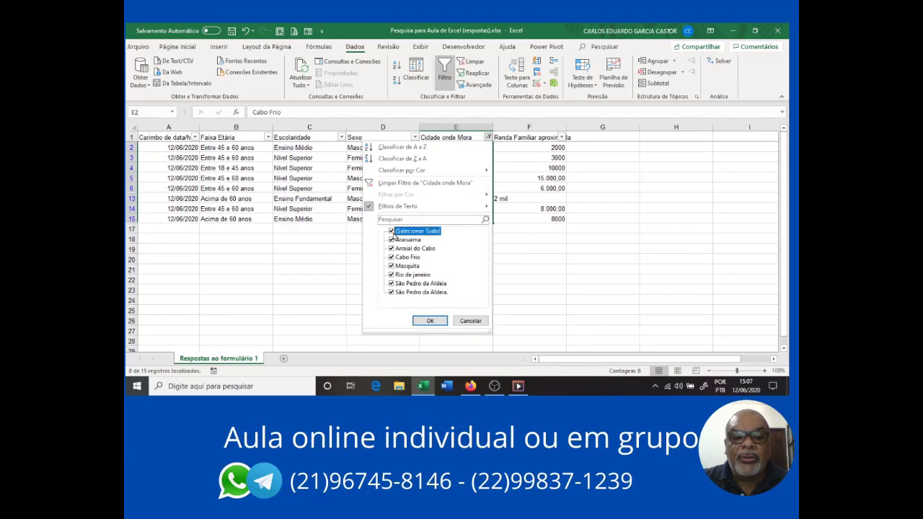
{"action": "left_click", "coordinate": [431, 320]}
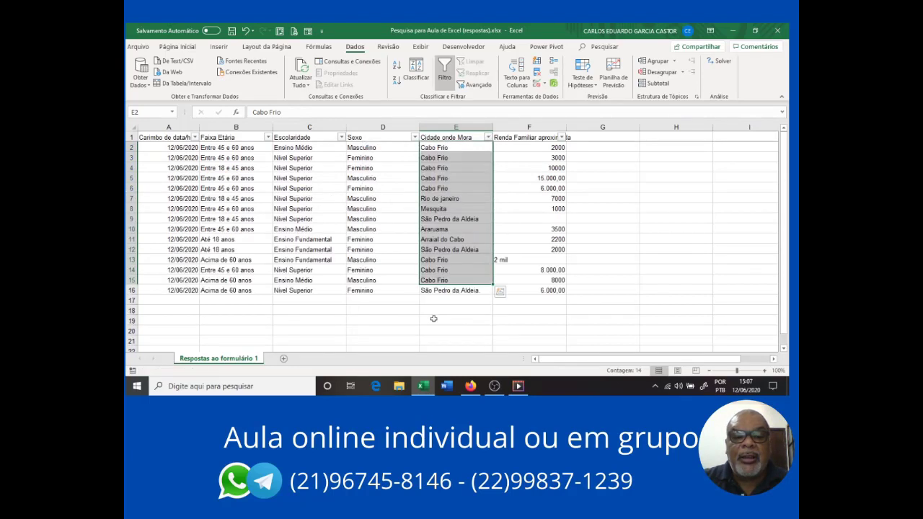
{"action": "left_click", "coordinate": [463, 217]}
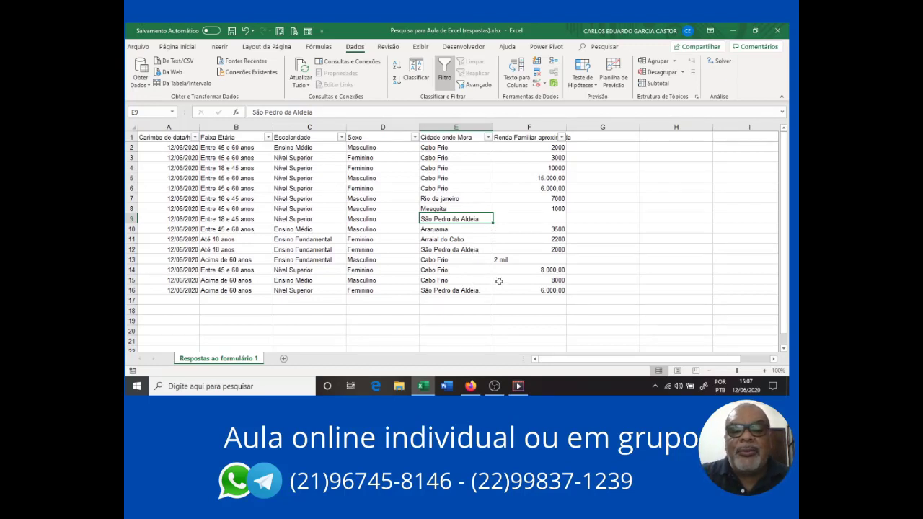
Step: Enter the header "Renda" in cell G1, beside the "Renda Familiar aproximada" column
{"action": "left_click", "coordinate": [529, 147]}
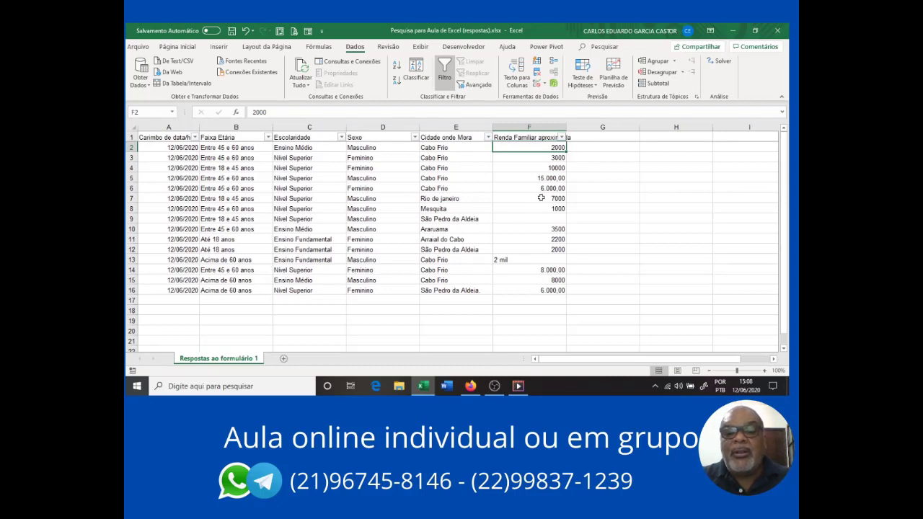
{"action": "left_click", "coordinate": [591, 140]}
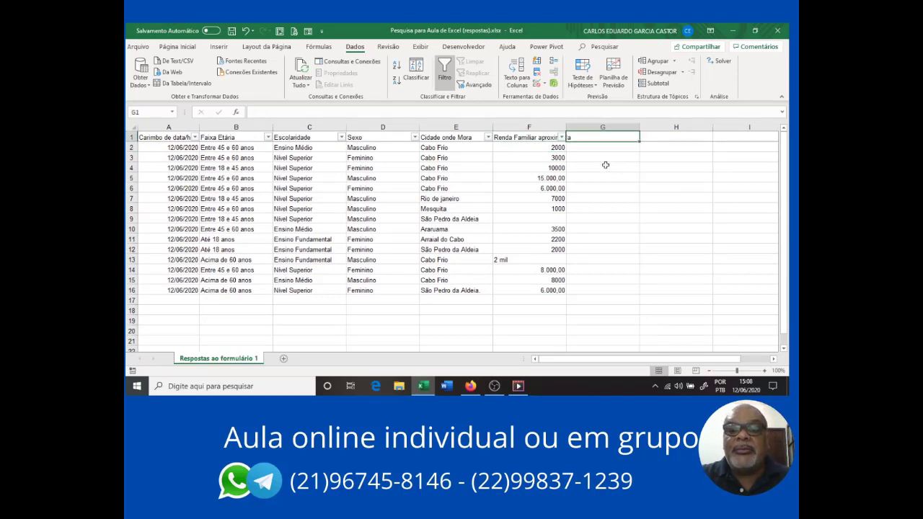
{"action": "type", "text": "Re"}
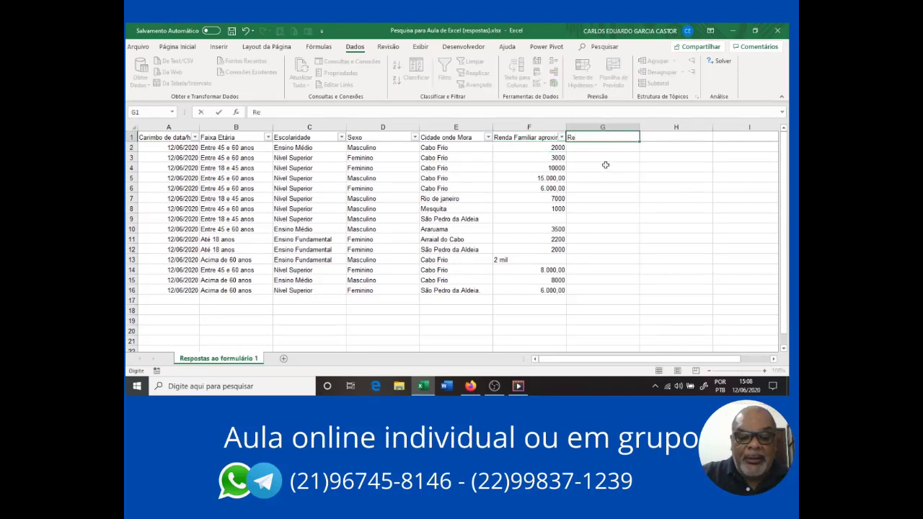
{"action": "type", "text": "nda"}
{"action": "key", "text": "Return"}
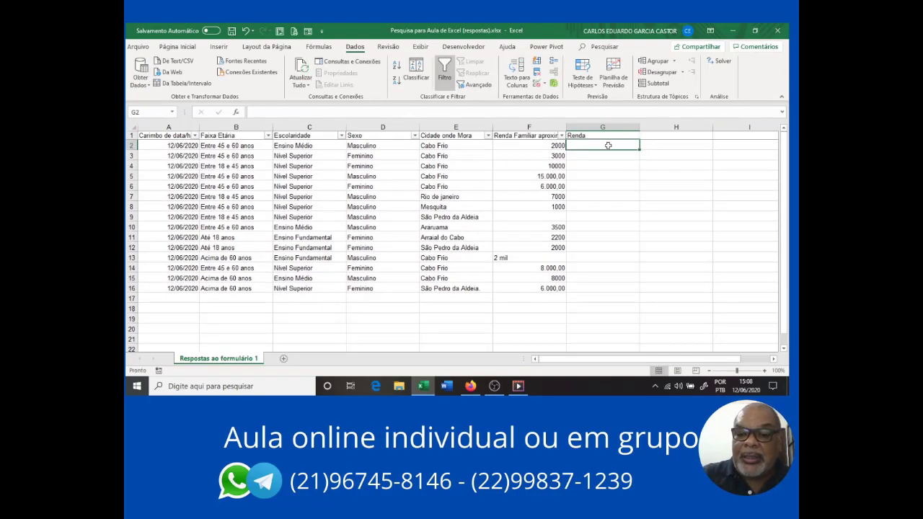
Step: Enter =F2*1 in G2, fill it down the "Renda" column to G16, and check the formula in G13
{"action": "type", "text": "="}
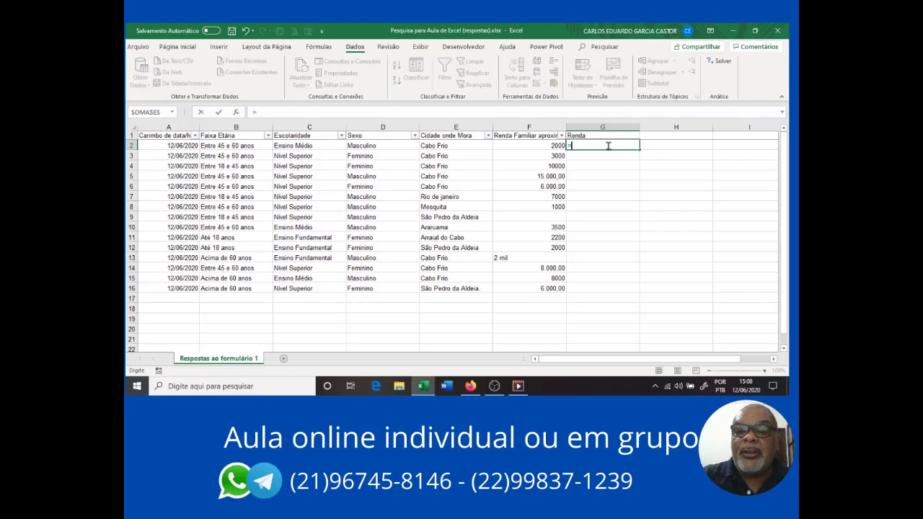
{"action": "left_click", "coordinate": [537, 146]}
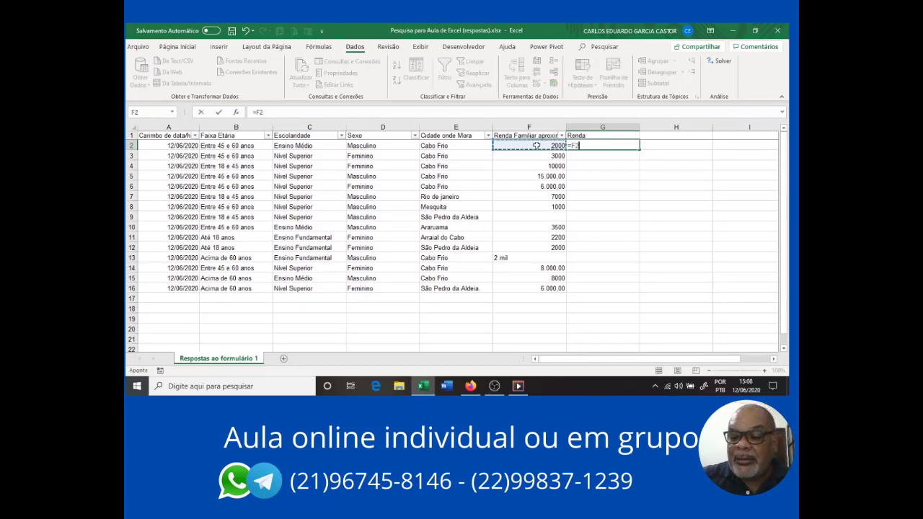
{"action": "type", "text": "*"}
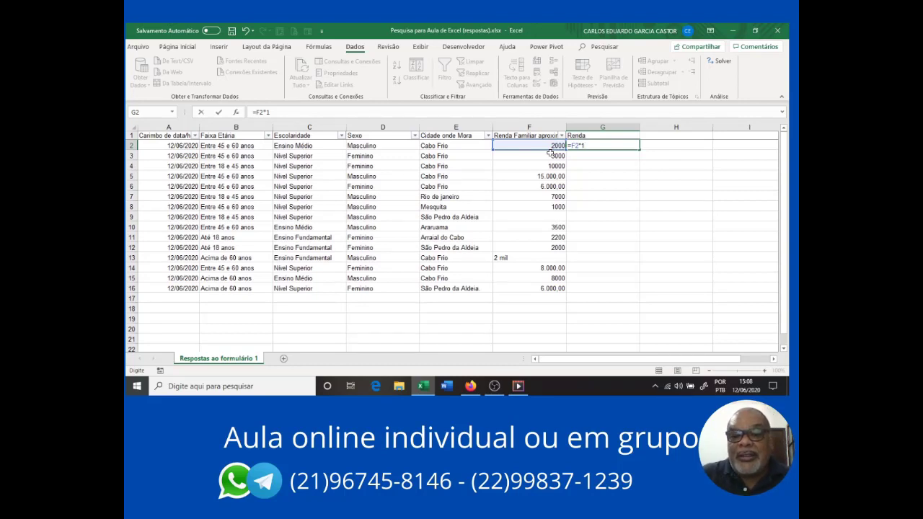
{"action": "key", "text": "Return"}
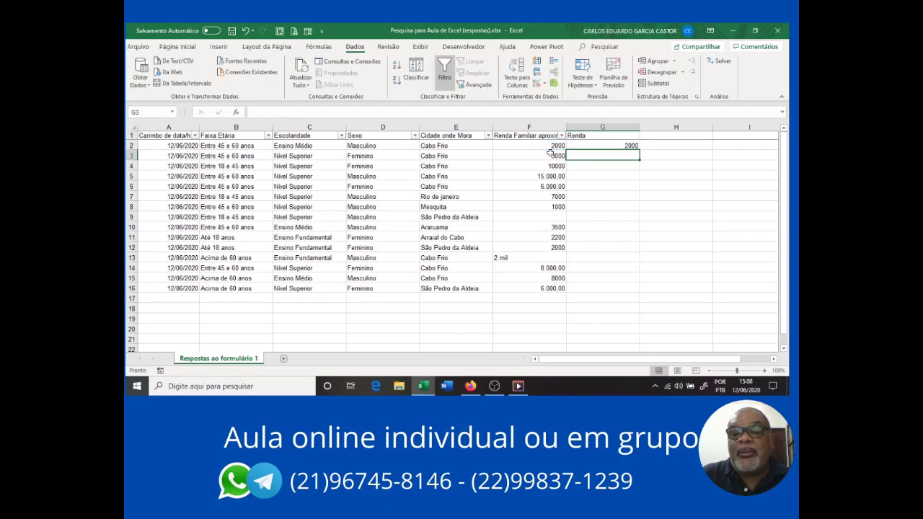
{"action": "left_click", "coordinate": [621, 147]}
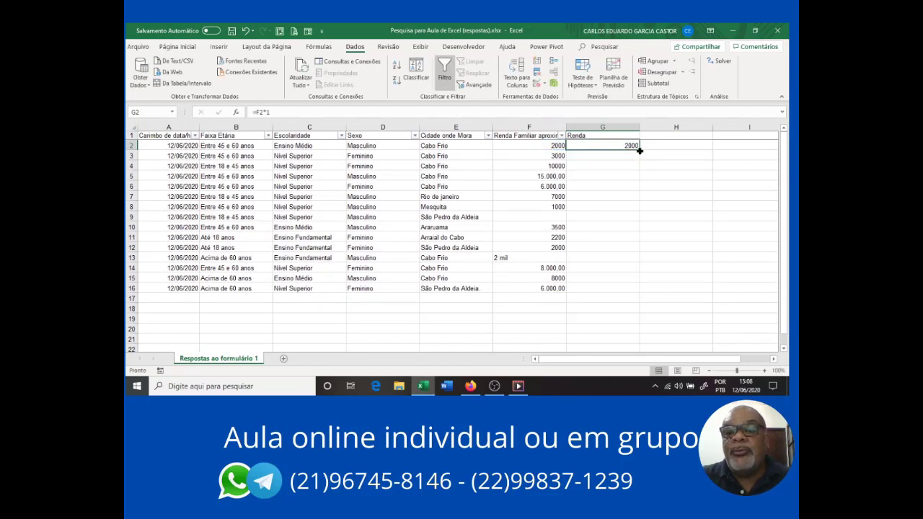
{"action": "double_click", "coordinate": [639, 149]}
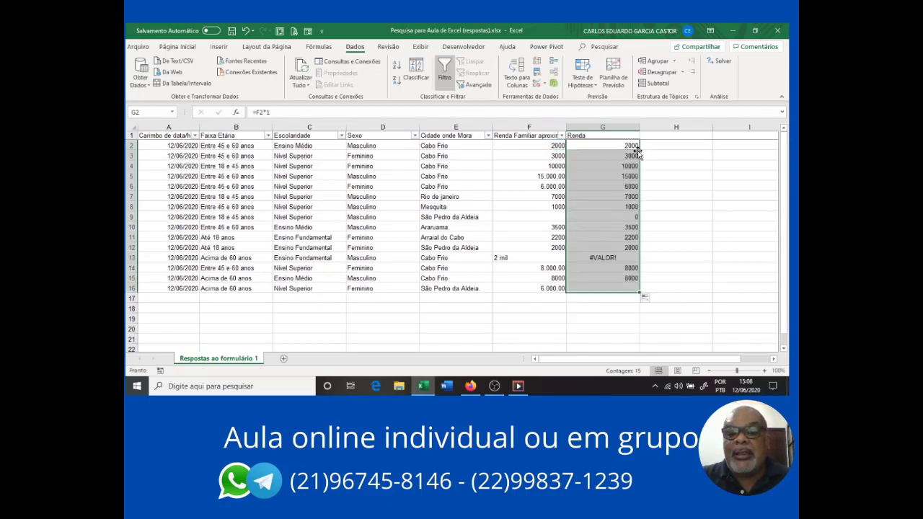
{"action": "left_click", "coordinate": [610, 257]}
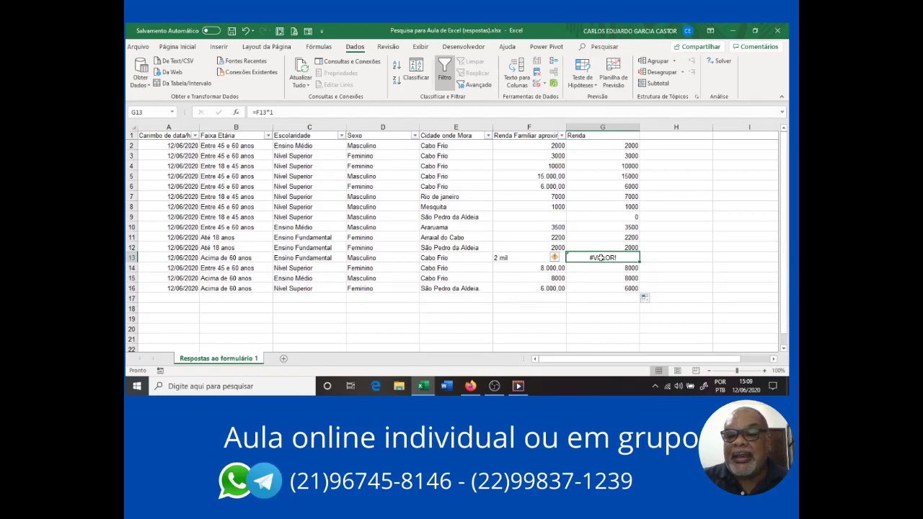
Step: Replace the formula in G2 with =ÉNÚM(F2) and fill it down to G16 to test which incomes are numeric
{"action": "left_click", "coordinate": [594, 146]}
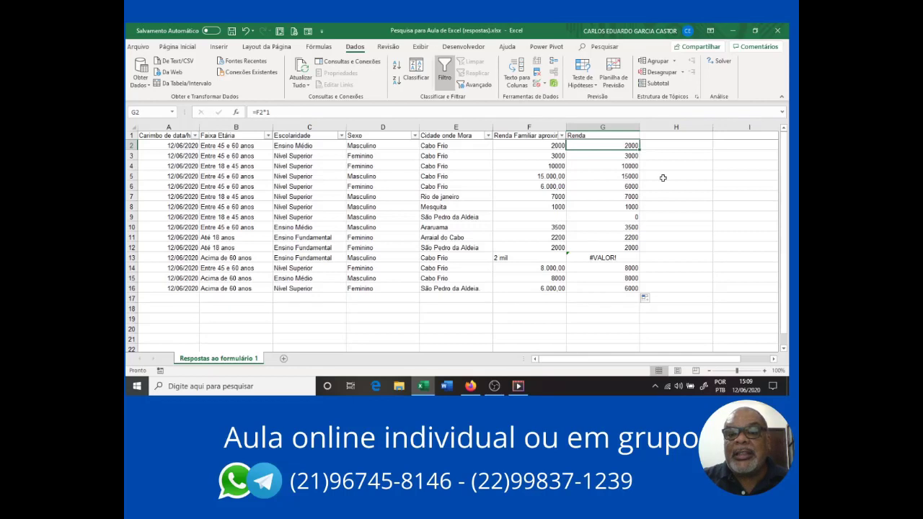
{"action": "type", "text": "="}
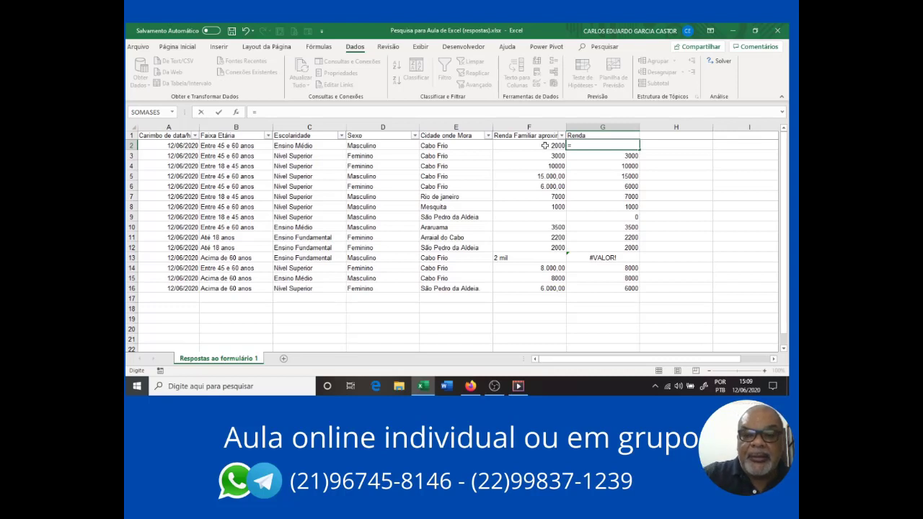
{"action": "type", "text": "é"}
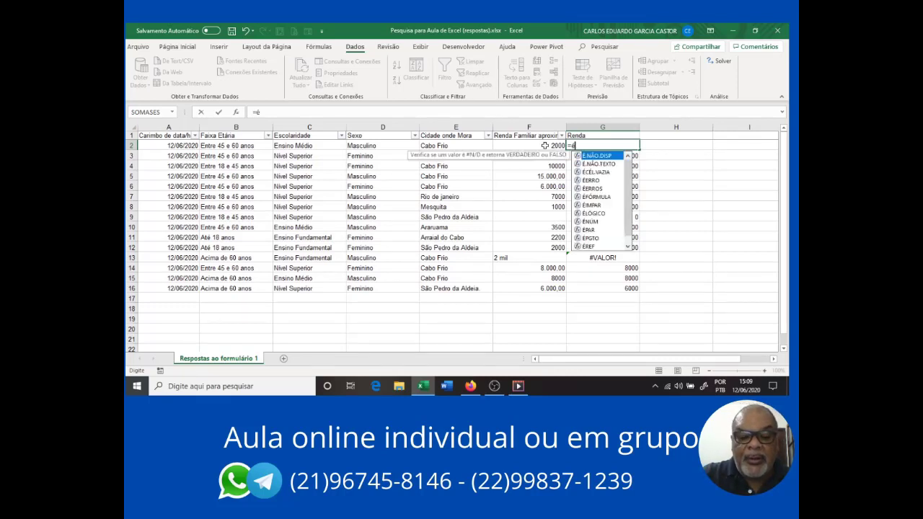
{"action": "type", "text": "n"}
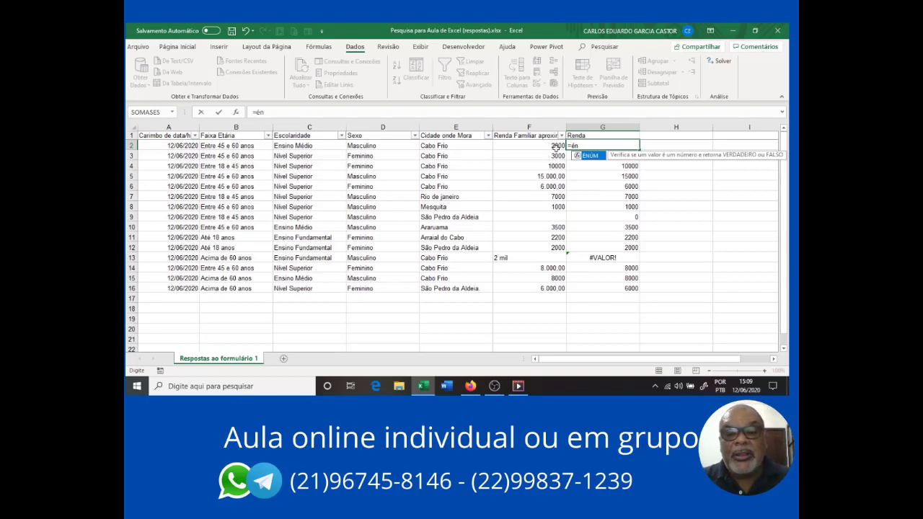
{"action": "key", "text": "Tab"}
{"action": "left_click", "coordinate": [559, 147]}
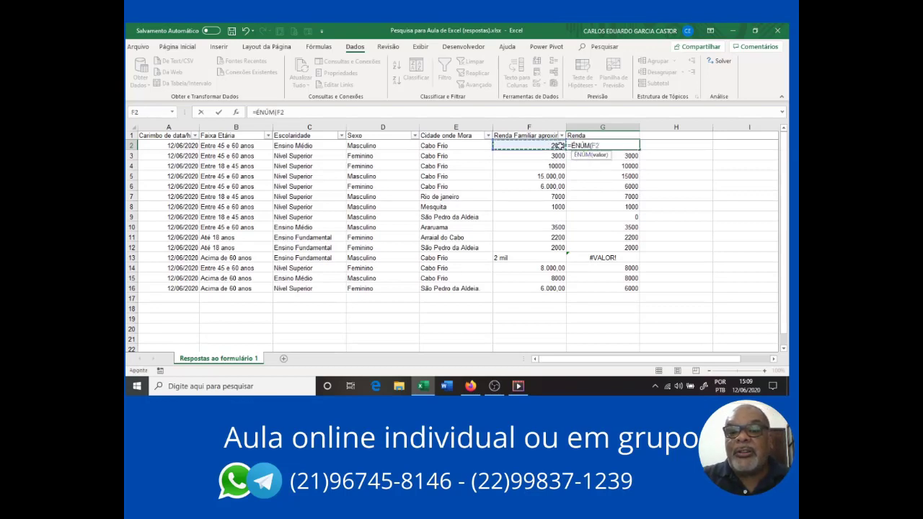
{"action": "type", "text": ")"}
{"action": "key", "text": "Return"}
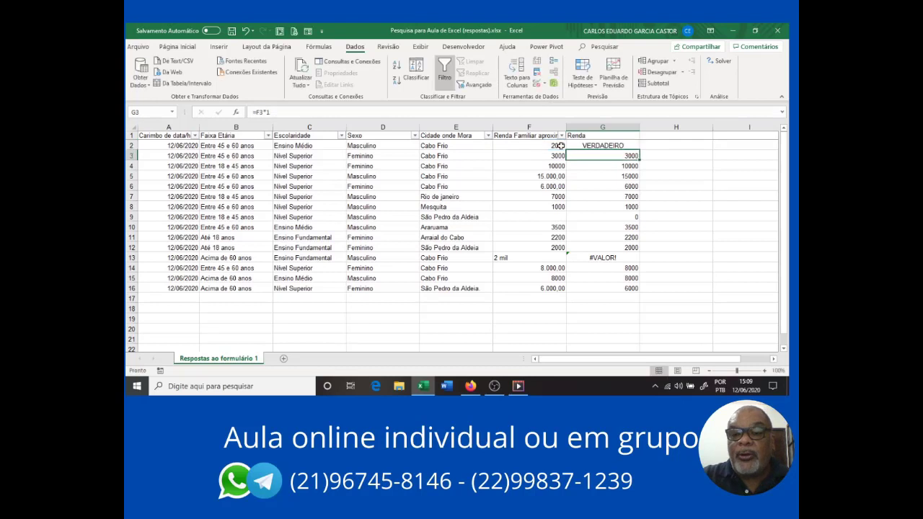
{"action": "left_click", "coordinate": [592, 145]}
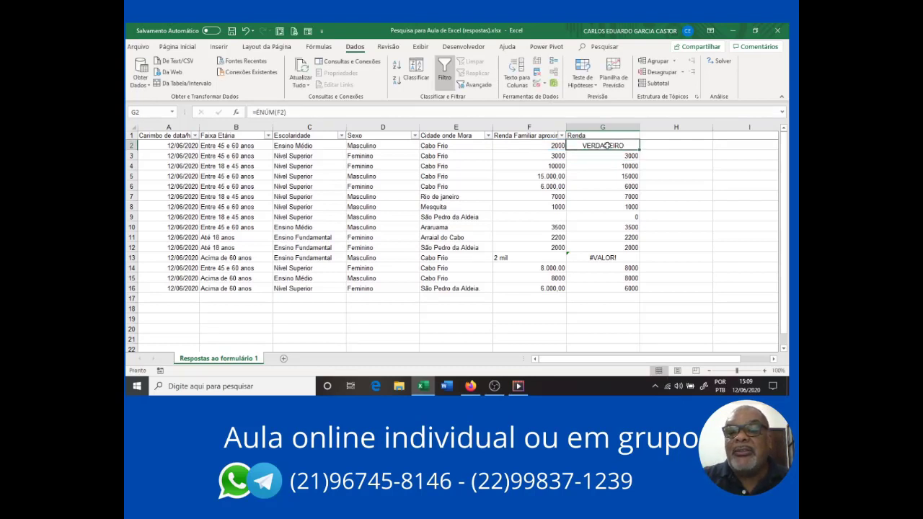
{"action": "double_click", "coordinate": [637, 149]}
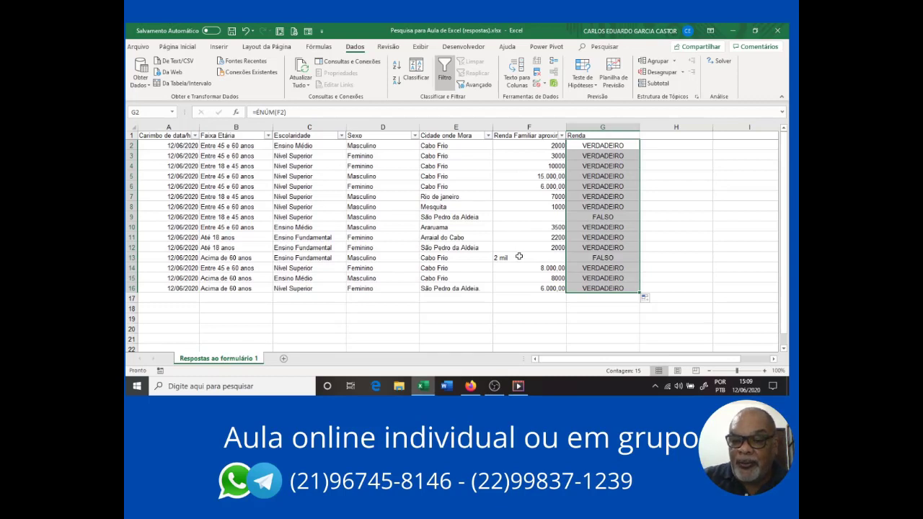
Step: Enter =SEERRO(F2*1;0) in G2 and fill it down the "Renda" column to G16
{"action": "left_click", "coordinate": [588, 145]}
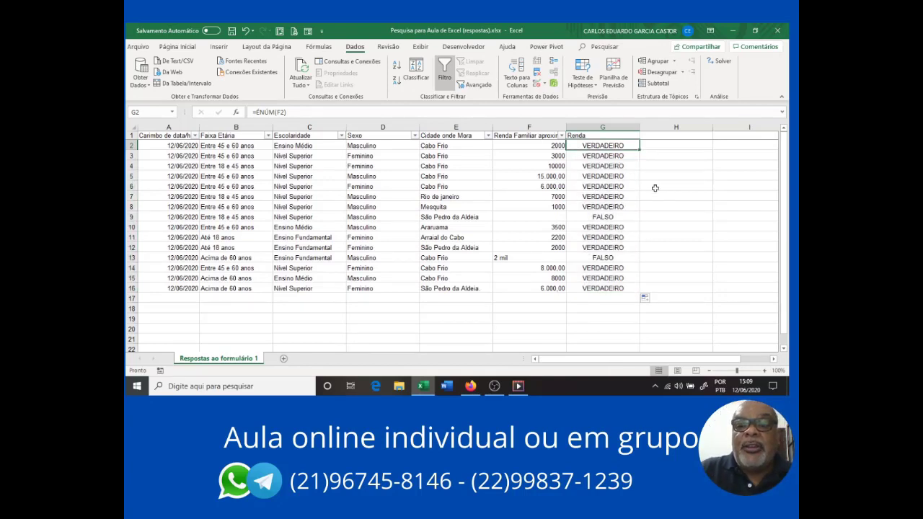
{"action": "type", "text": "="}
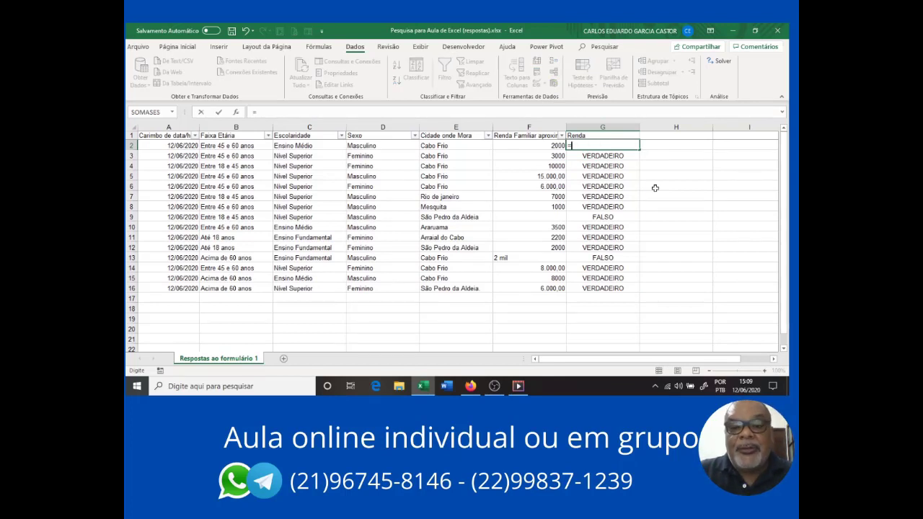
{"action": "type", "text": "se"}
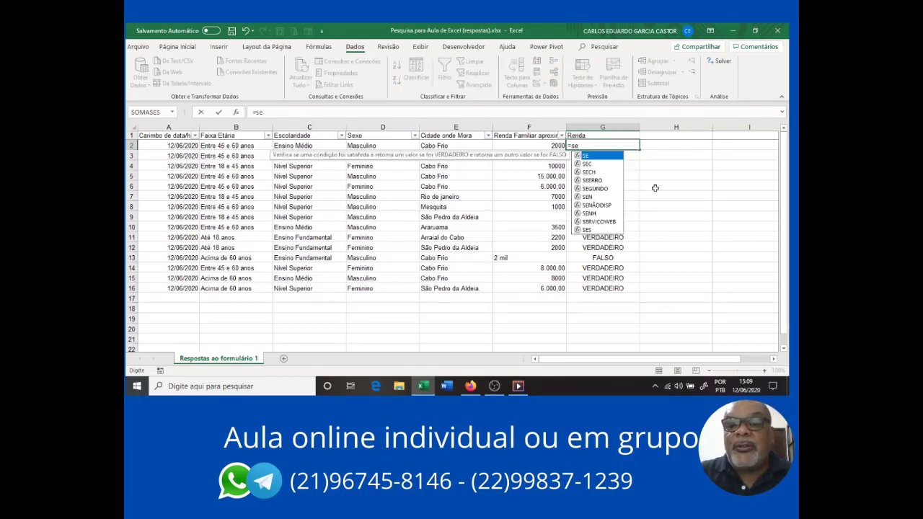
{"action": "double_click", "coordinate": [600, 182]}
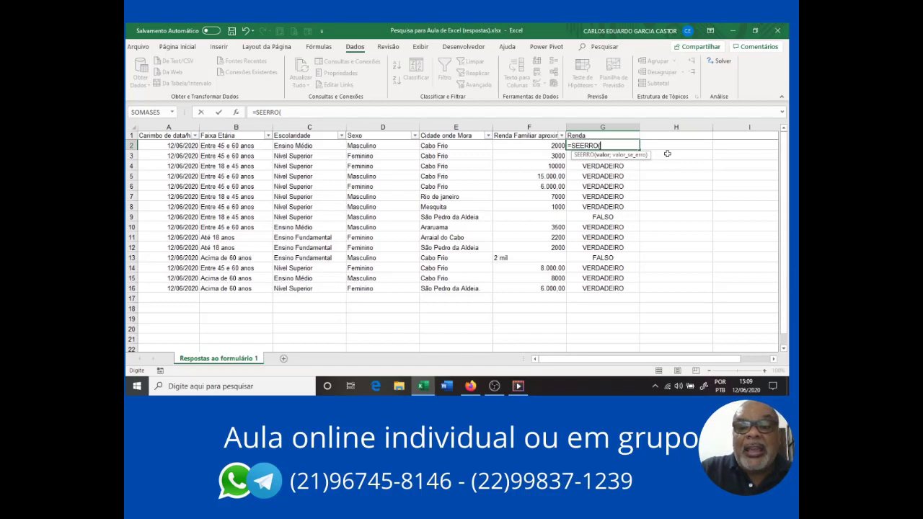
{"action": "type", "text": "f2*1"}
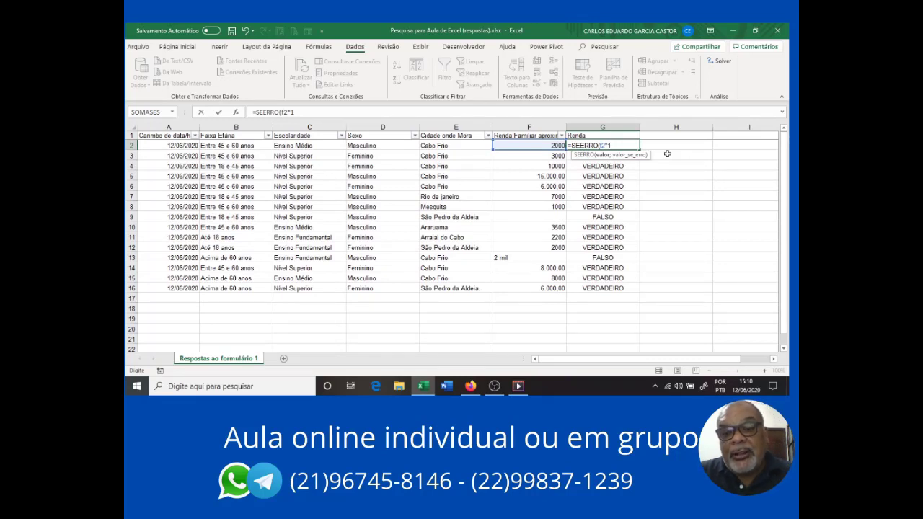
{"action": "type", "text": ";"}
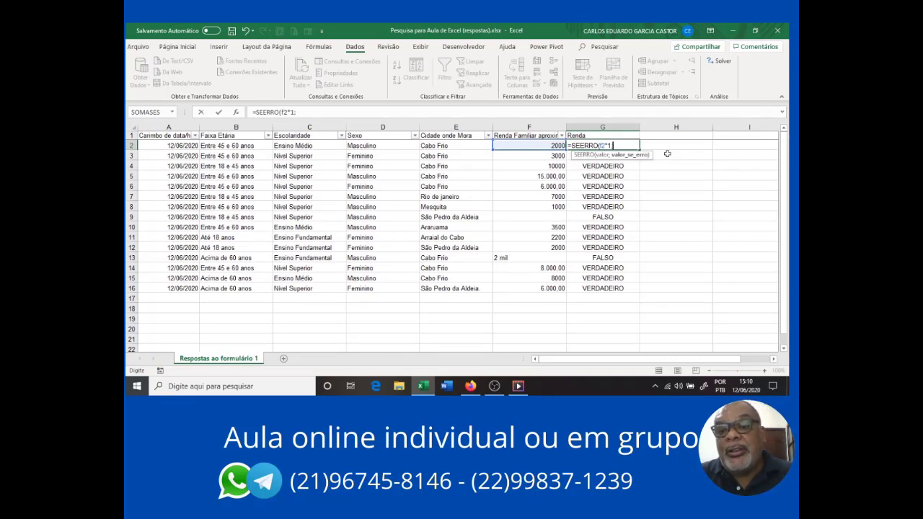
{"action": "type", "text": "0"}
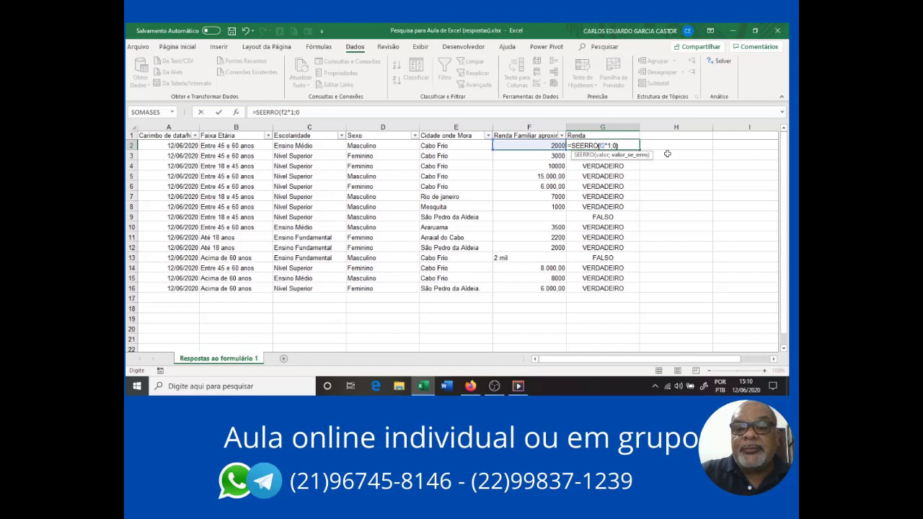
{"action": "type", "text": ")"}
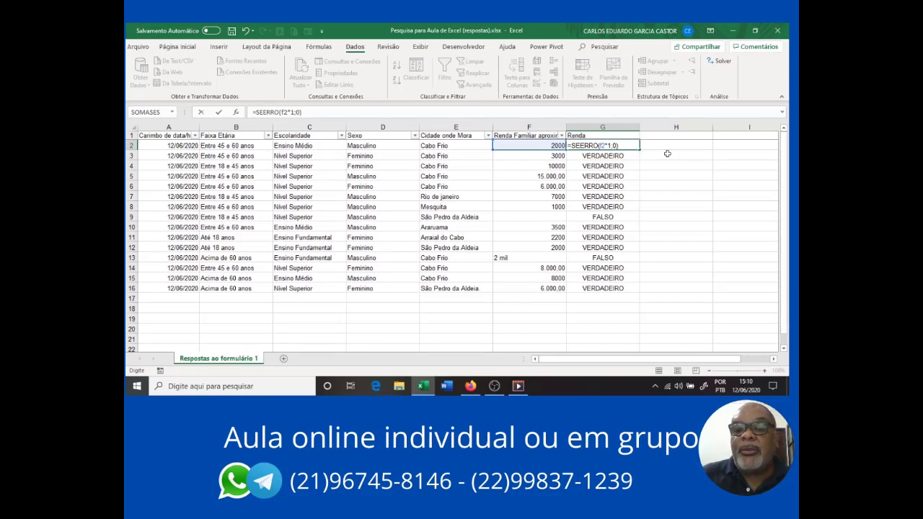
{"action": "key", "text": "Return"}
{"action": "left_click", "coordinate": [637, 147]}
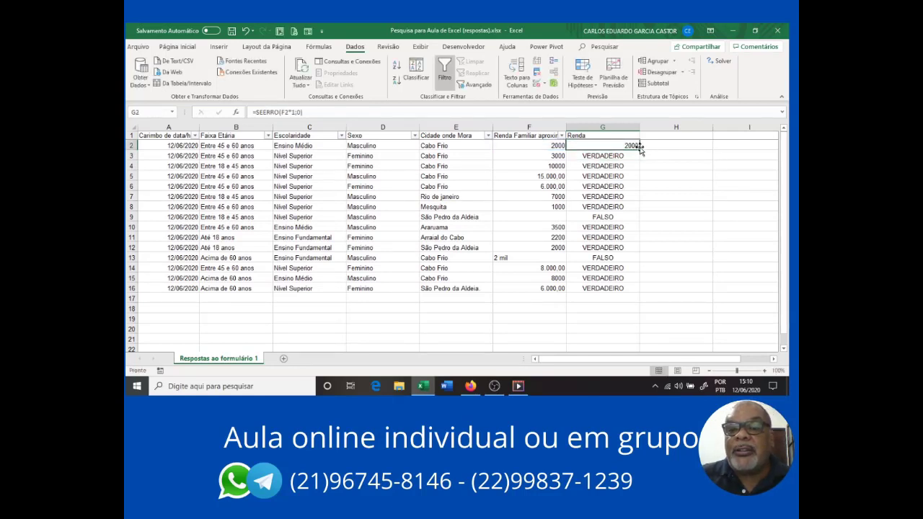
{"action": "double_click", "coordinate": [639, 146]}
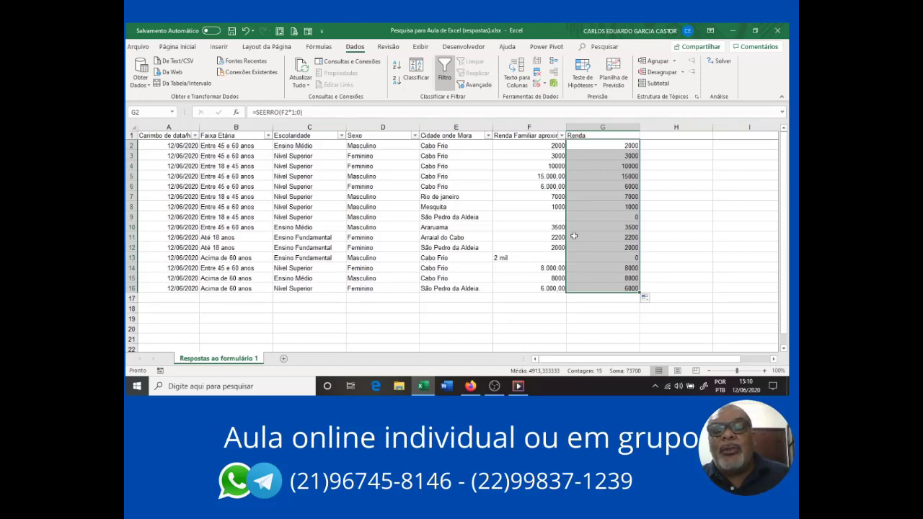
Step: Create a pivot table on a new worksheet from the survey data in A1:G16
{"action": "left_click", "coordinate": [387, 187]}
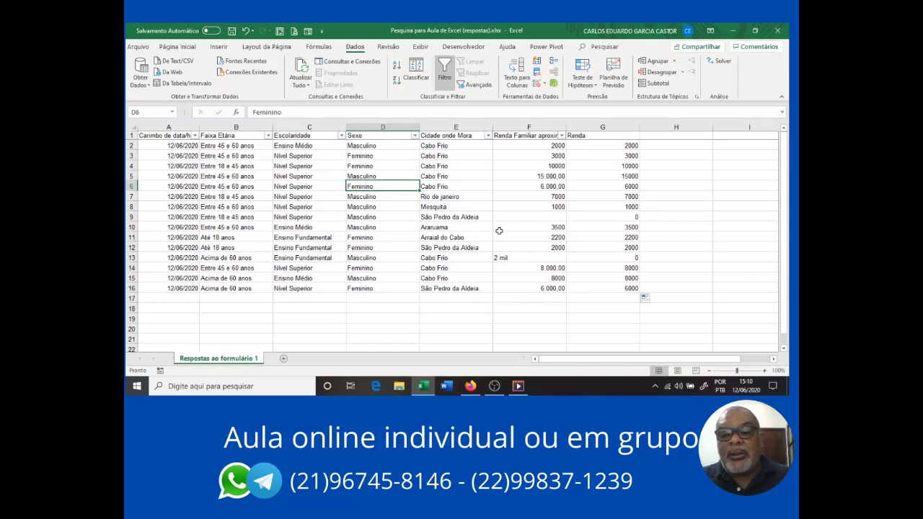
{"action": "left_click", "coordinate": [231, 185]}
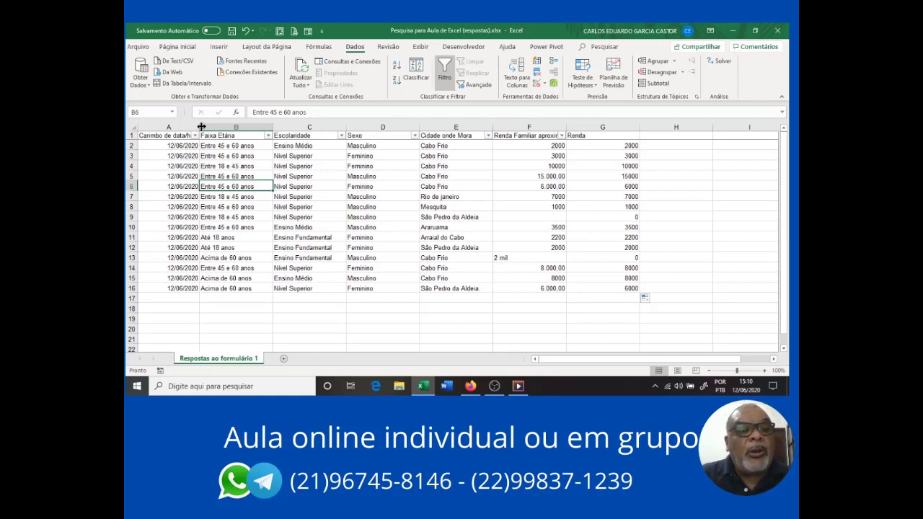
{"action": "left_click", "coordinate": [220, 49]}
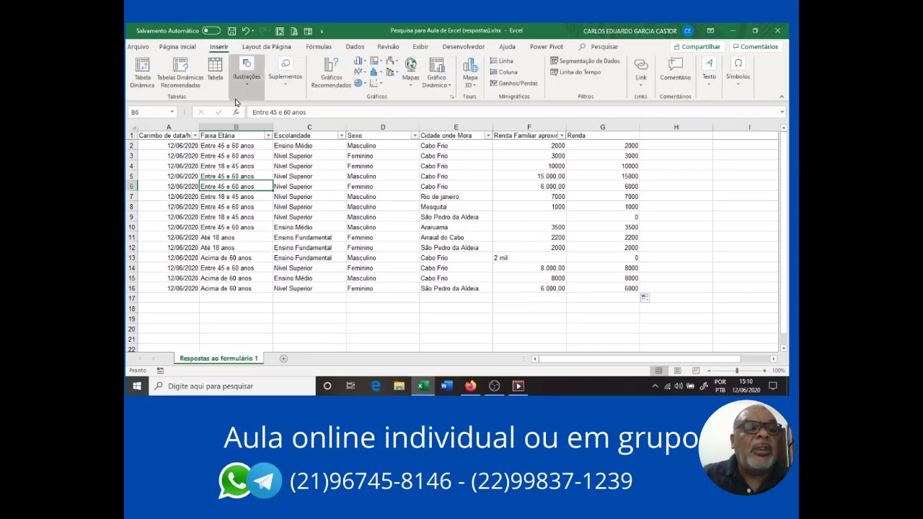
{"action": "left_click", "coordinate": [142, 74]}
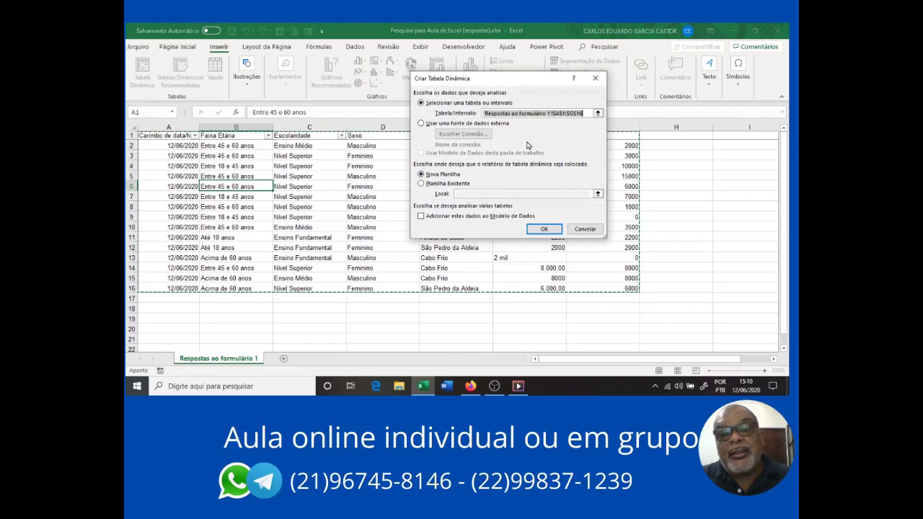
{"action": "left_click", "coordinate": [544, 229]}
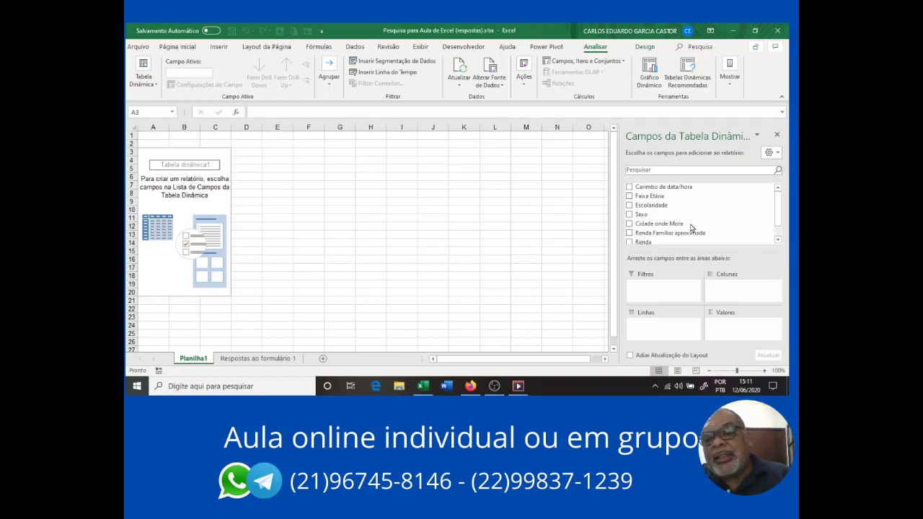
Step: Add "Cidade onde Mora", "Escolaridade", "Faixa Etária" and "Sexo" as pivot rows, in that order, and sum "Renda" as the value
{"action": "left_click", "coordinate": [631, 227]}
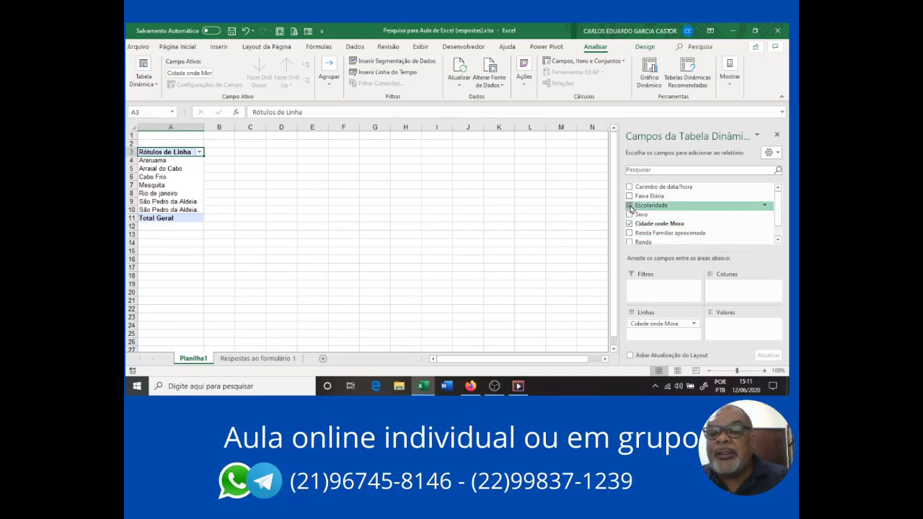
{"action": "left_click", "coordinate": [630, 207]}
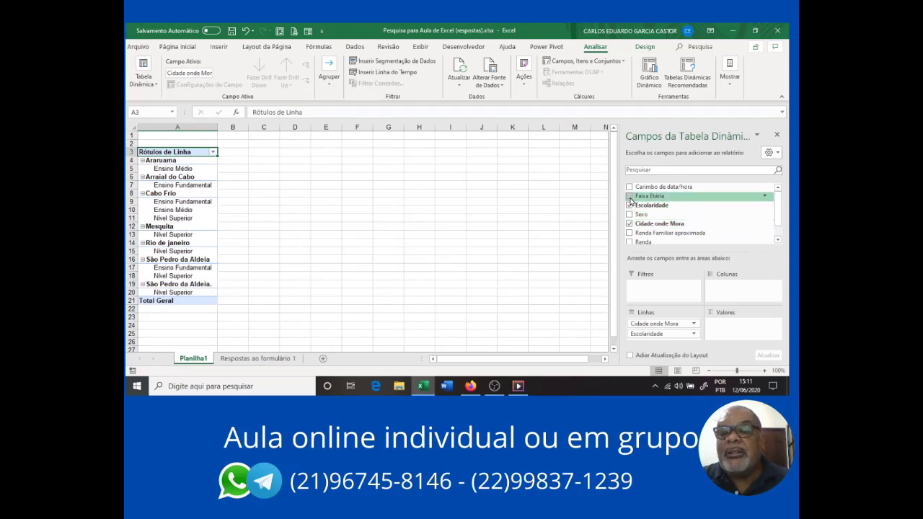
{"action": "left_click", "coordinate": [630, 197]}
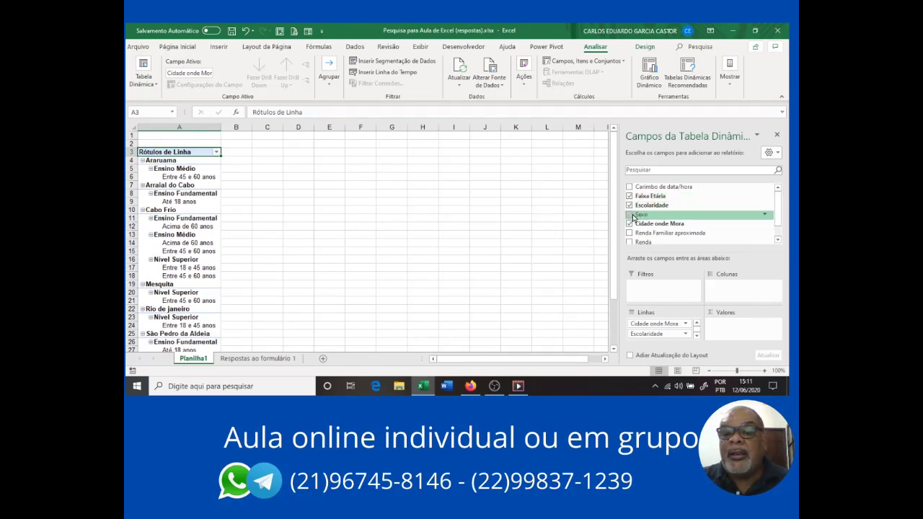
{"action": "left_click", "coordinate": [629, 215]}
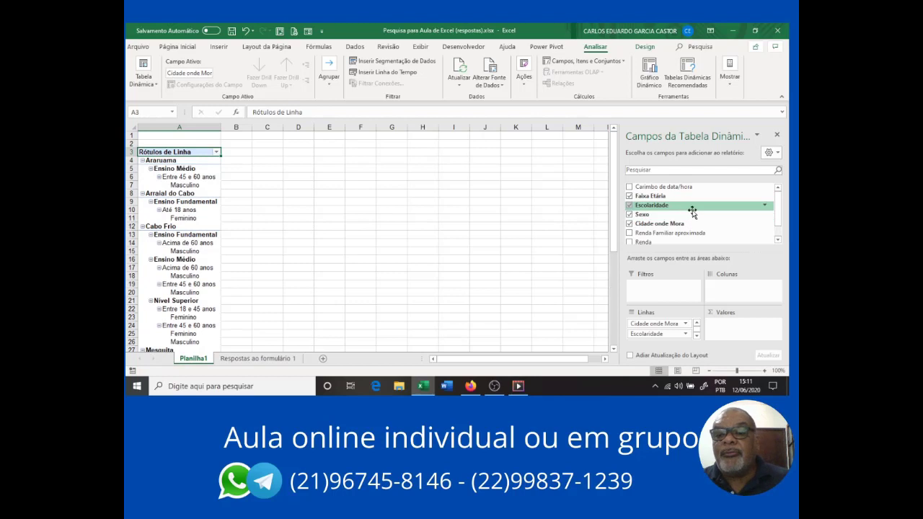
{"action": "left_click", "coordinate": [630, 242]}
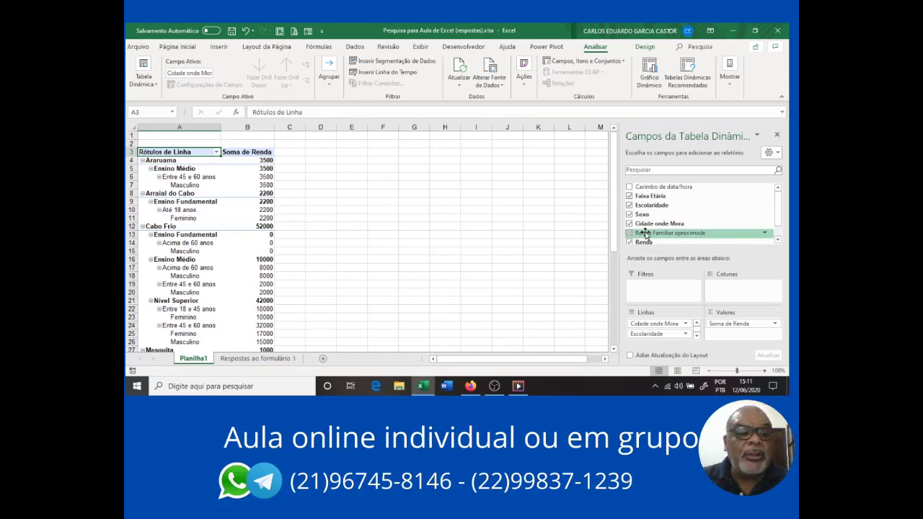
Step: Change the pivot table's "Renda" value field to be summarized by Contagem
{"action": "left_click", "coordinate": [778, 241]}
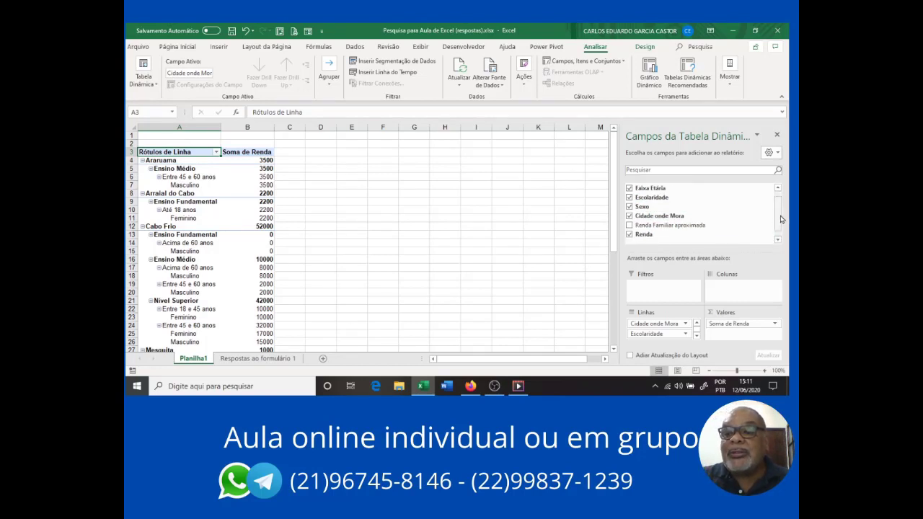
{"action": "left_click_drag", "start_coordinate": [780, 217], "coordinate": [778, 214]}
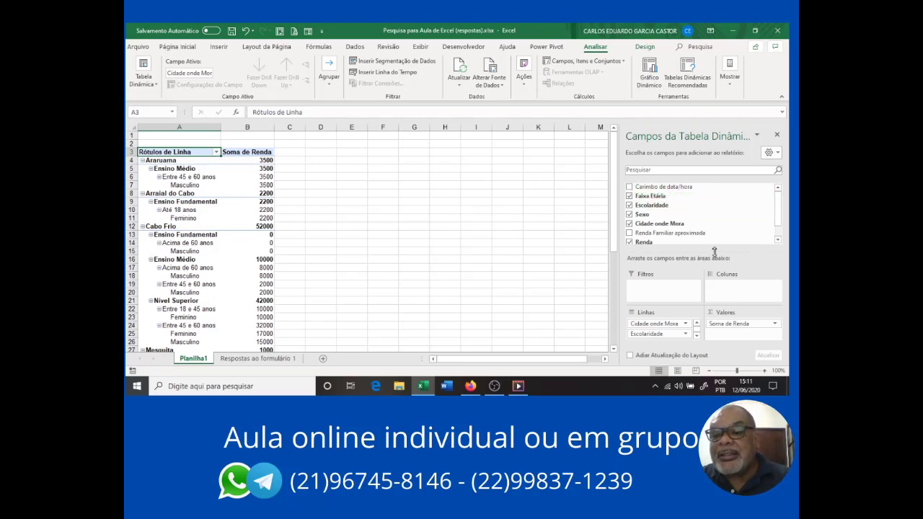
{"action": "left_click", "coordinate": [742, 325]}
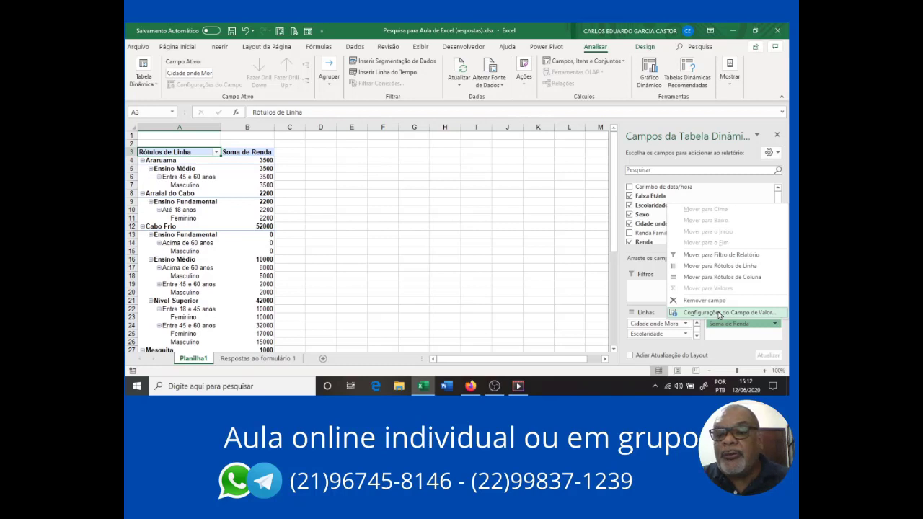
{"action": "left_click", "coordinate": [719, 314]}
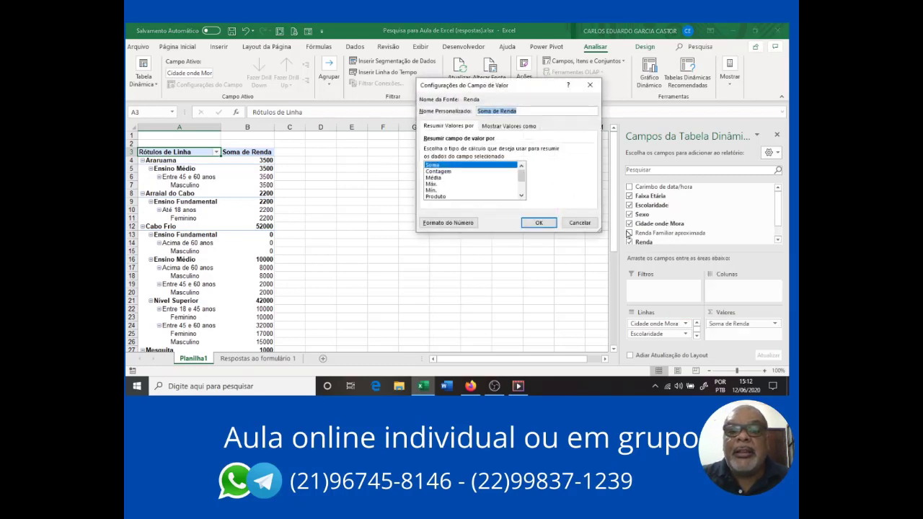
{"action": "left_click", "coordinate": [450, 171]}
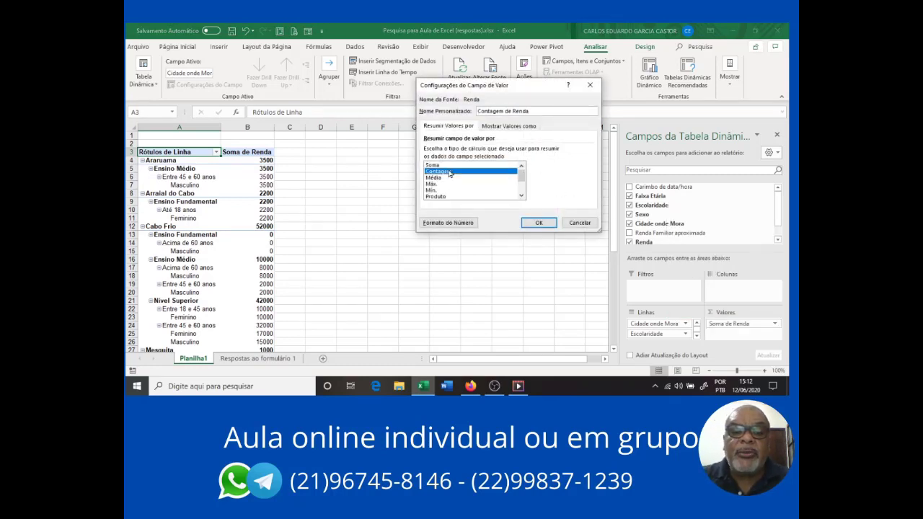
{"action": "left_click", "coordinate": [538, 224]}
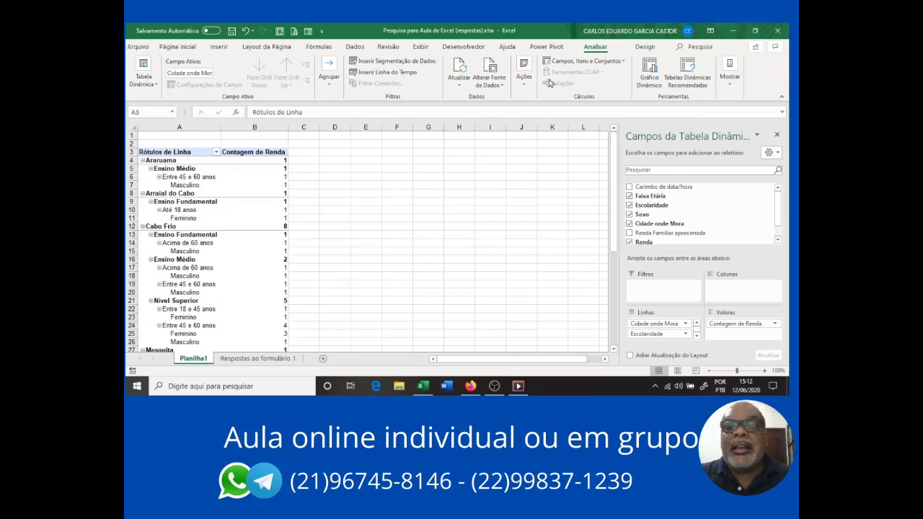
Step: Show the pivot table in tabular form and repeat all item labels
{"action": "left_click", "coordinate": [642, 50]}
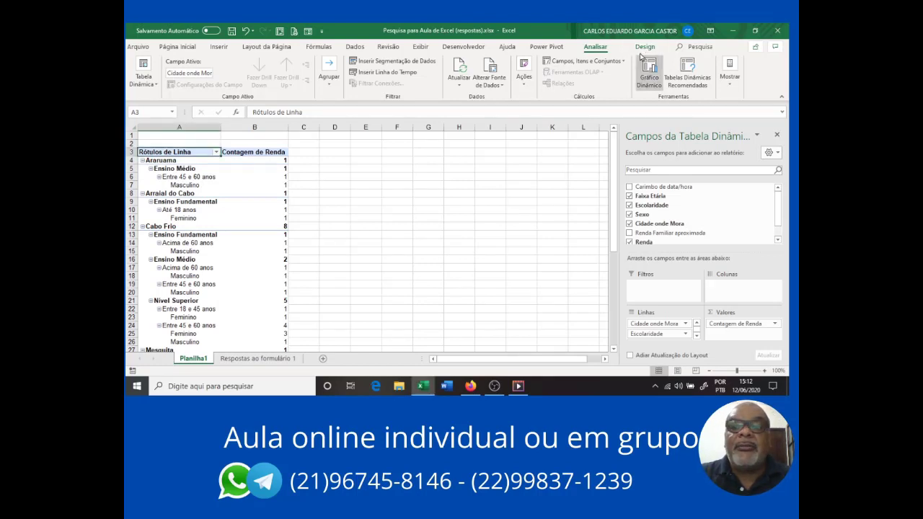
{"action": "left_click", "coordinate": [647, 49]}
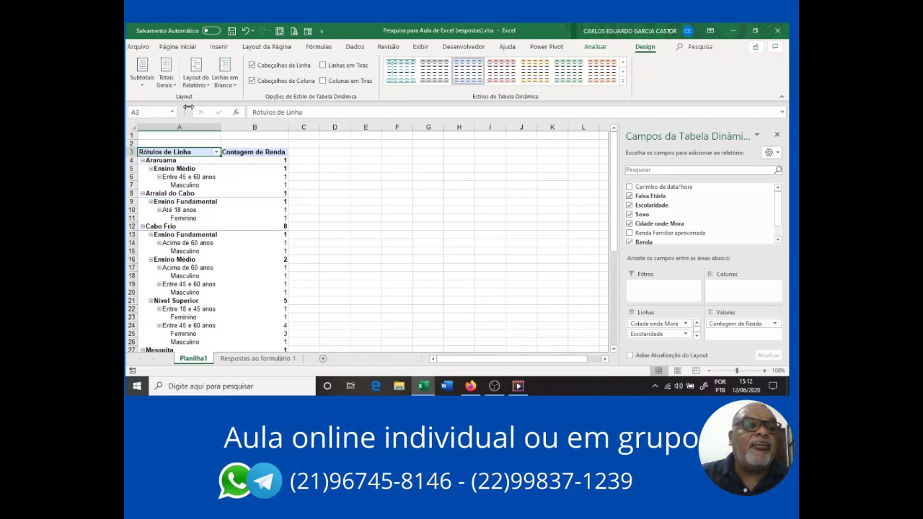
{"action": "left_click", "coordinate": [193, 85]}
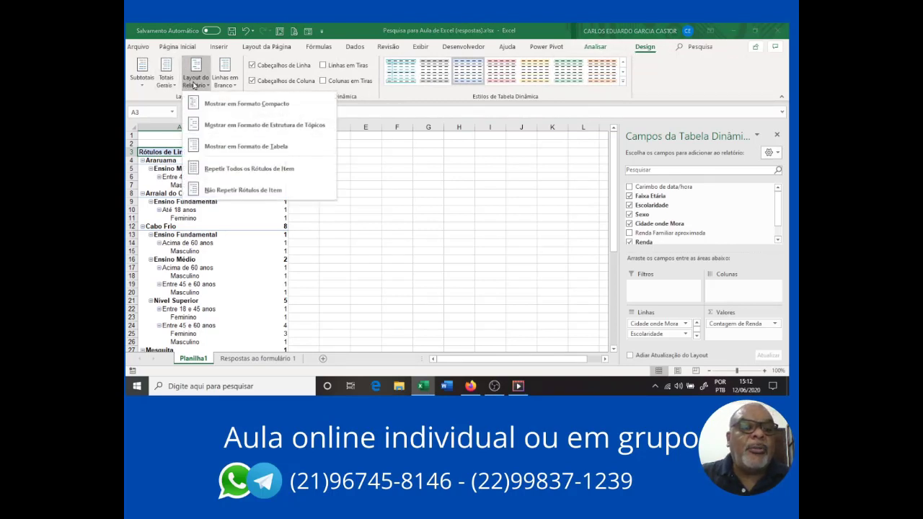
{"action": "left_click", "coordinate": [231, 149]}
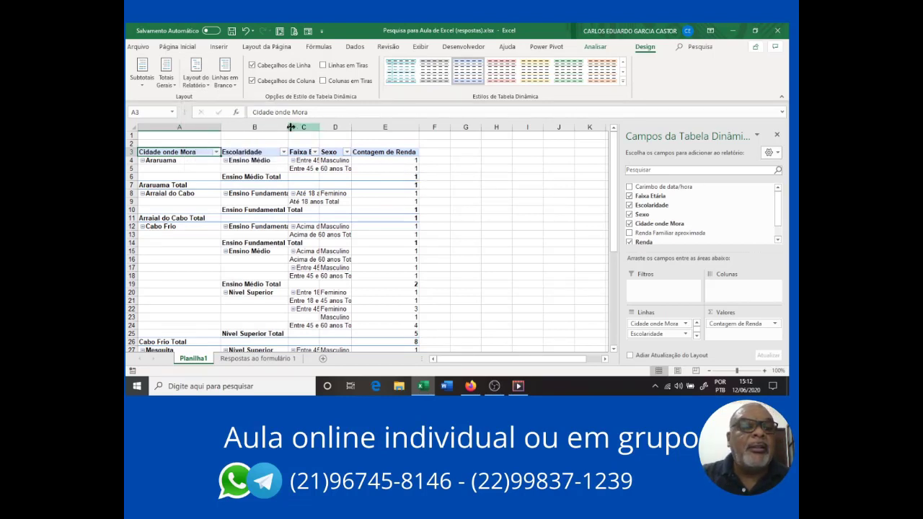
{"action": "left_click", "coordinate": [196, 85]}
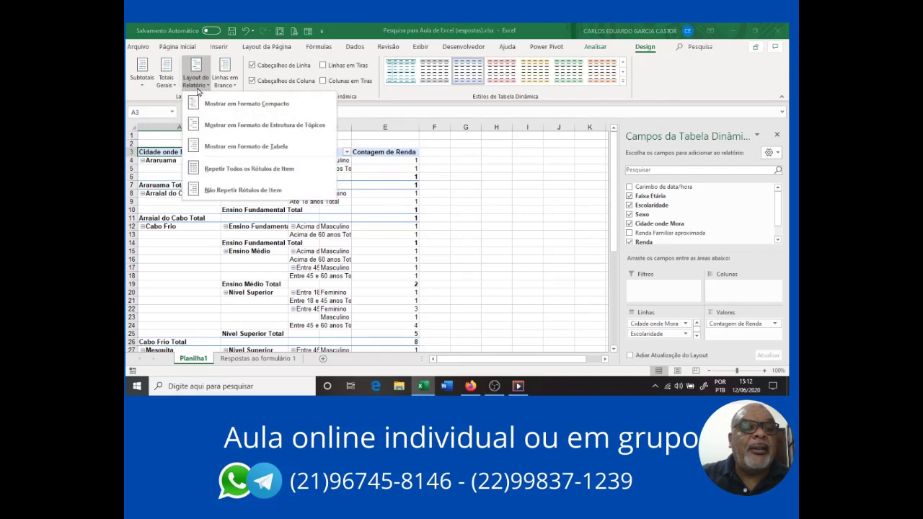
{"action": "left_click", "coordinate": [245, 173]}
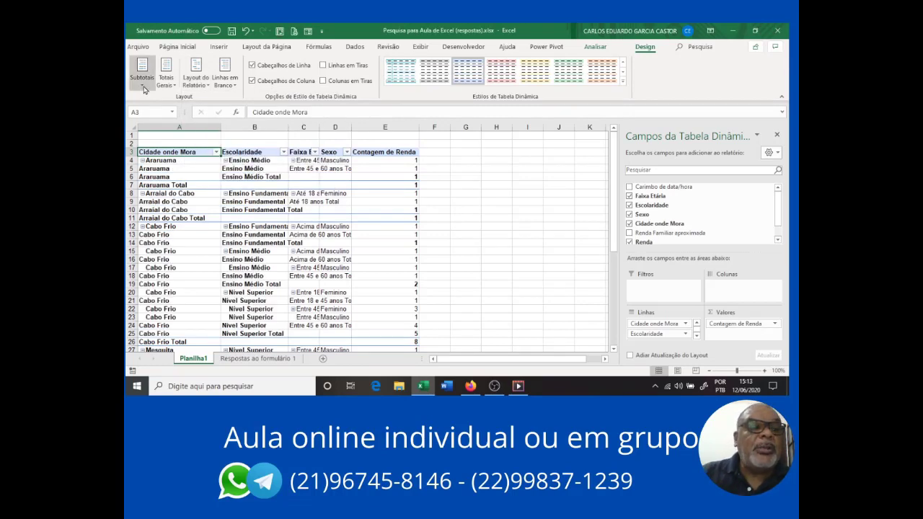
Step: Turn off the pivot table's grand totals for rows and columns and hide all its subtotals
{"action": "left_click", "coordinate": [165, 85]}
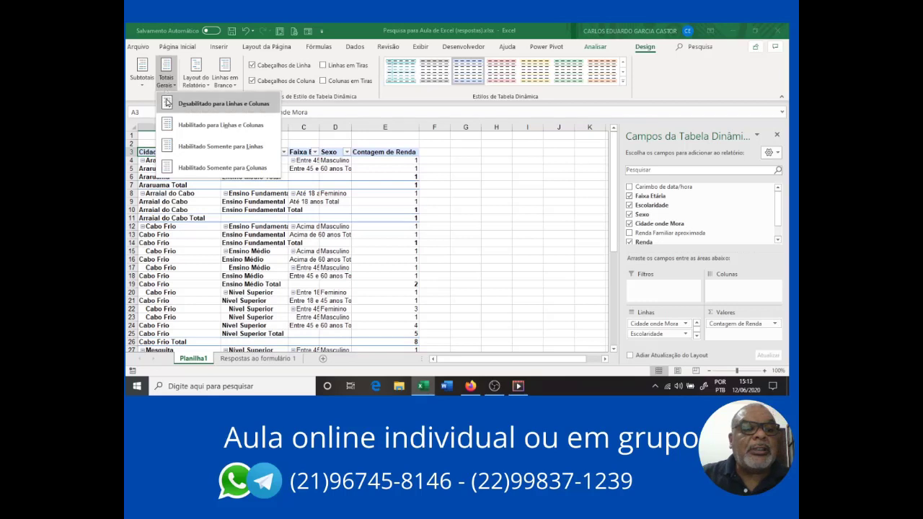
{"action": "left_click", "coordinate": [167, 103]}
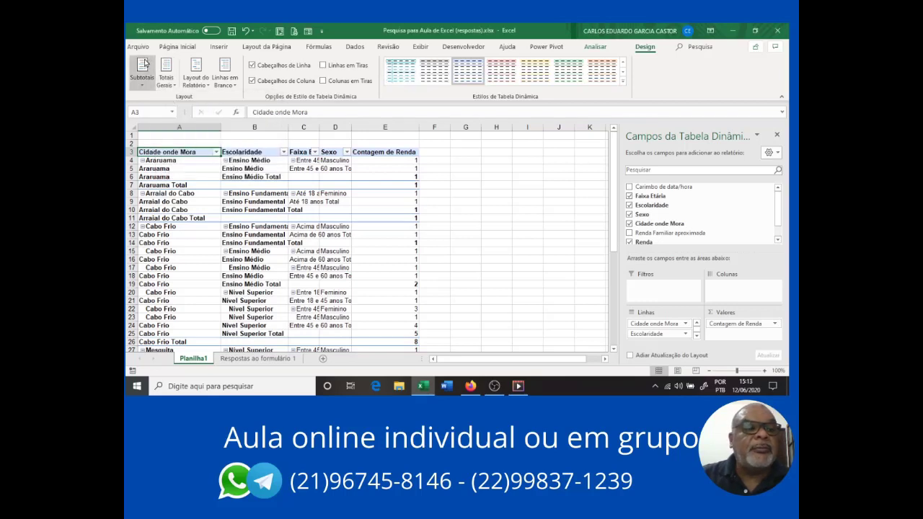
{"action": "left_click", "coordinate": [141, 86]}
{"action": "left_click", "coordinate": [149, 104]}
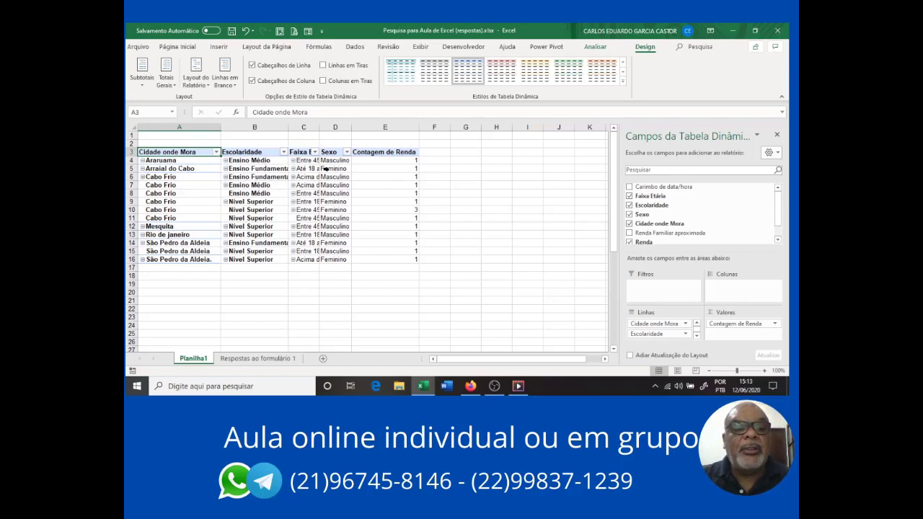
Step: Widen the "Faixa Etária" and "Sexo" columns and set the pivot table not to repeat item labels
{"action": "left_click_drag", "start_coordinate": [321, 126], "coordinate": [353, 126]}
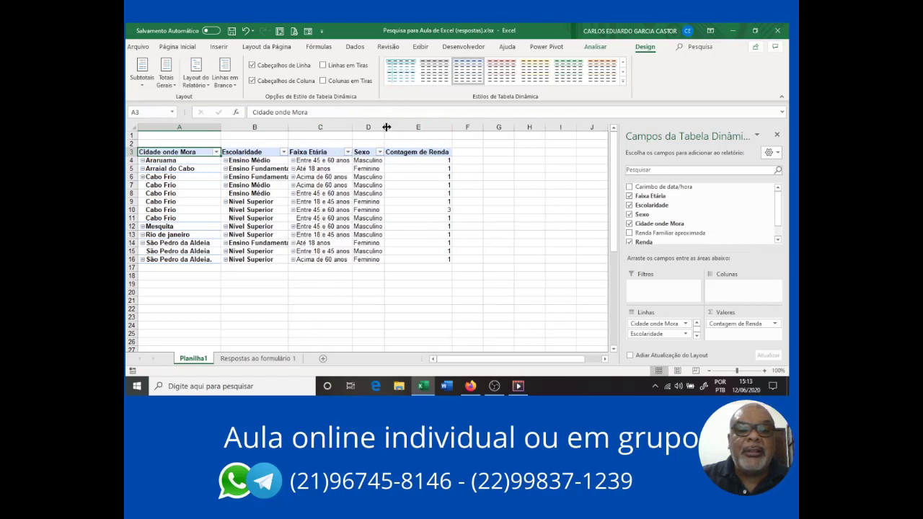
{"action": "left_click_drag", "start_coordinate": [385, 127], "coordinate": [403, 127]}
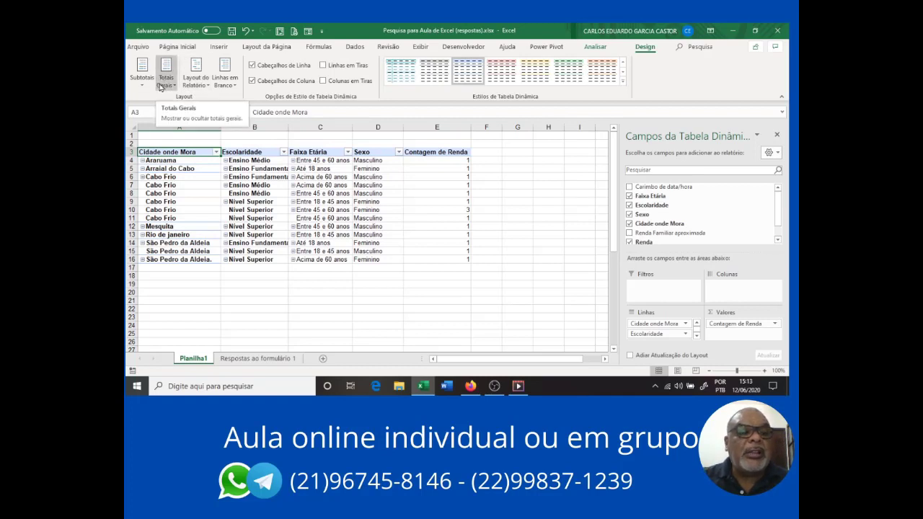
{"action": "left_click", "coordinate": [196, 74]}
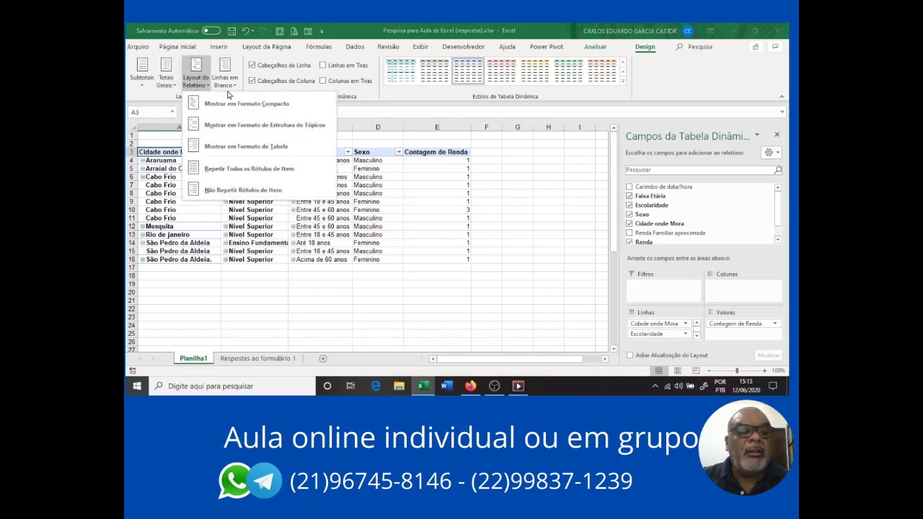
{"action": "left_click", "coordinate": [243, 190]}
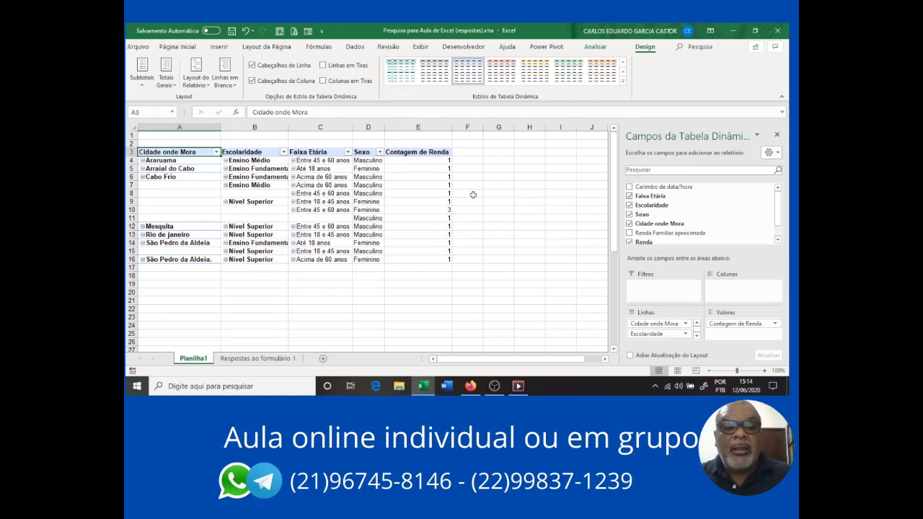
Step: Insert a clustered column (Coluna Agrupada) pivot chart based on the pivot table
{"action": "left_click", "coordinate": [324, 185]}
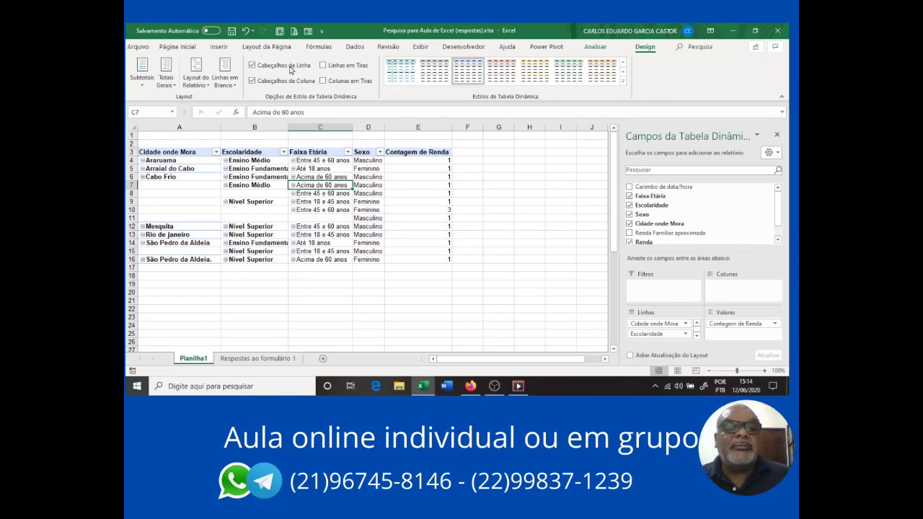
{"action": "left_click", "coordinate": [597, 48]}
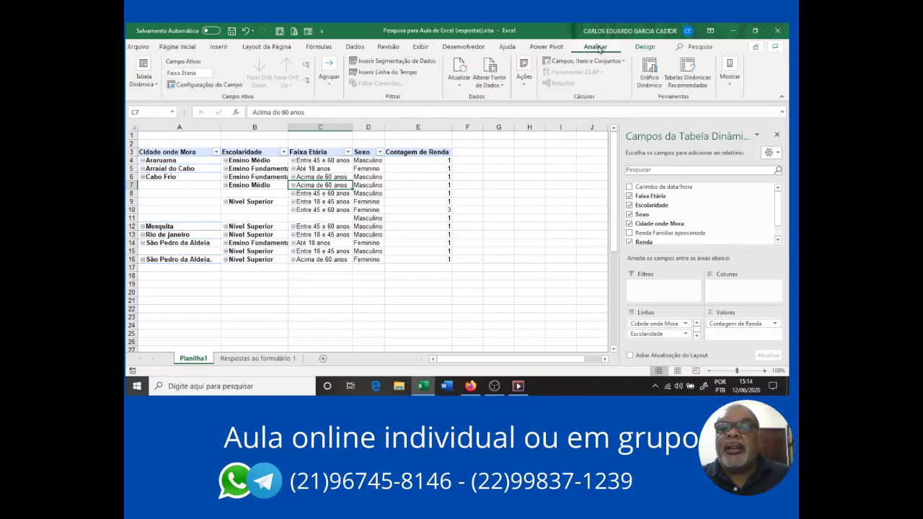
{"action": "left_click", "coordinate": [649, 77]}
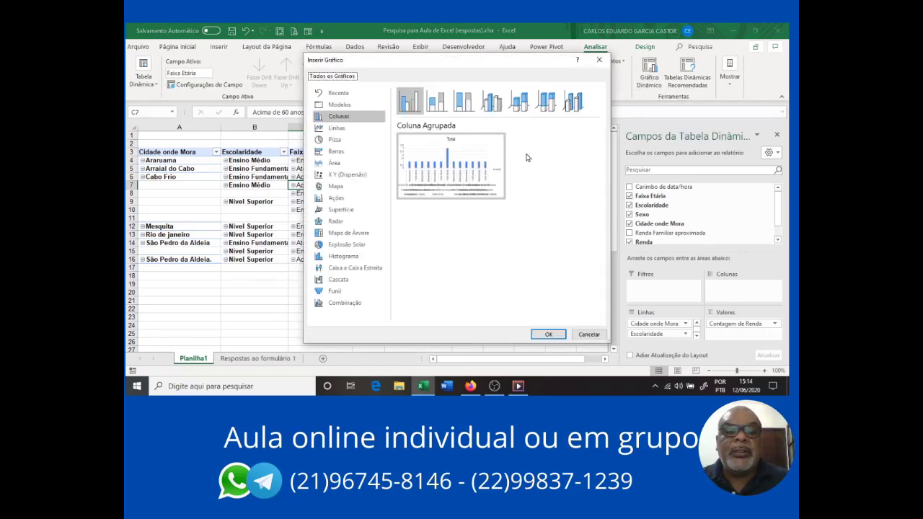
{"action": "mouse_move", "coordinate": [489, 165]}
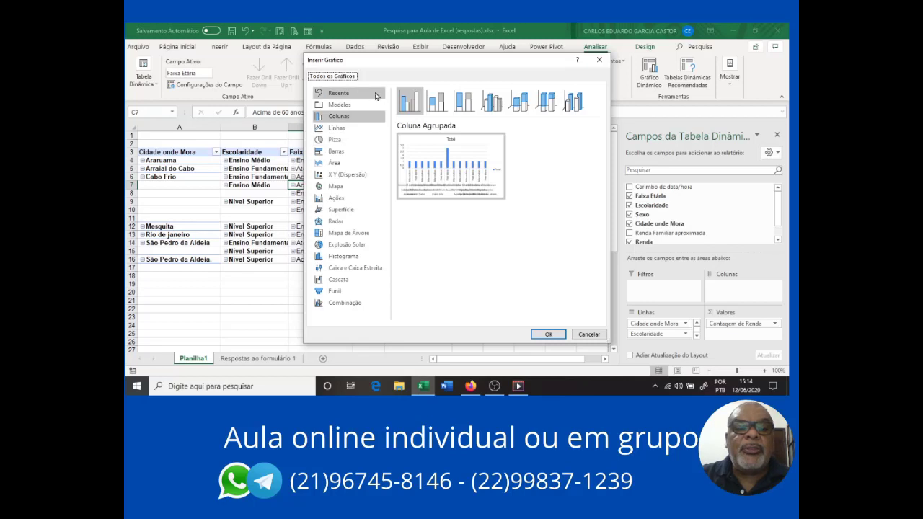
{"action": "left_click", "coordinate": [334, 118]}
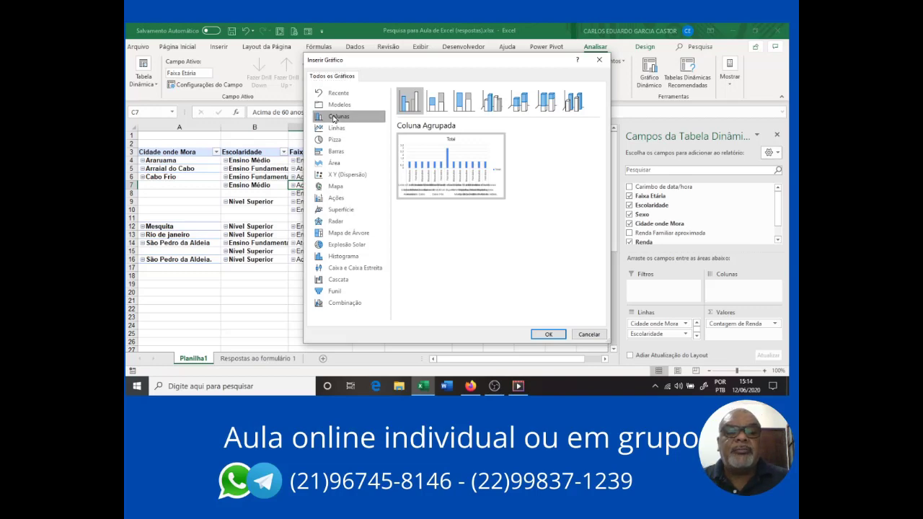
{"action": "left_click", "coordinate": [548, 333]}
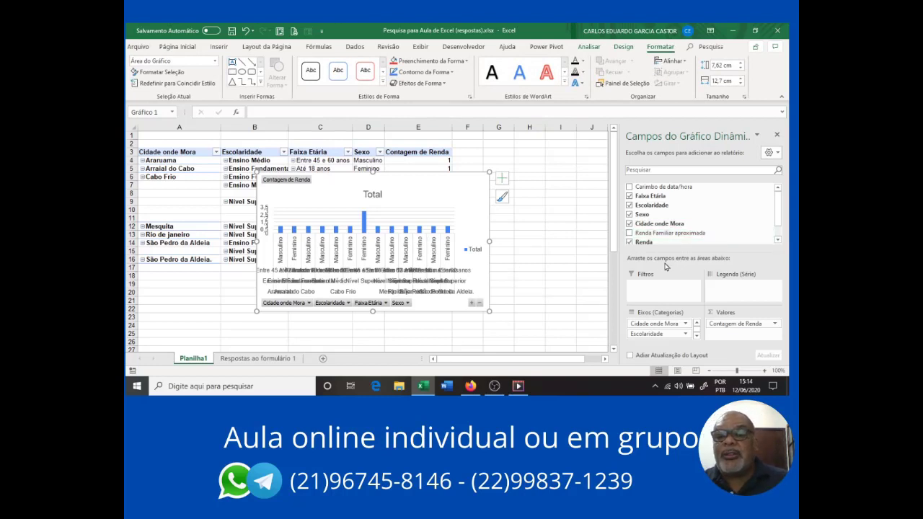
Step: Remove "Faixa Etária", "Escolaridade" and "Cidade onde Mora" from the pivot chart, keeping "Sexo" as its category
{"action": "left_click", "coordinate": [630, 197]}
{"action": "left_click", "coordinate": [629, 205]}
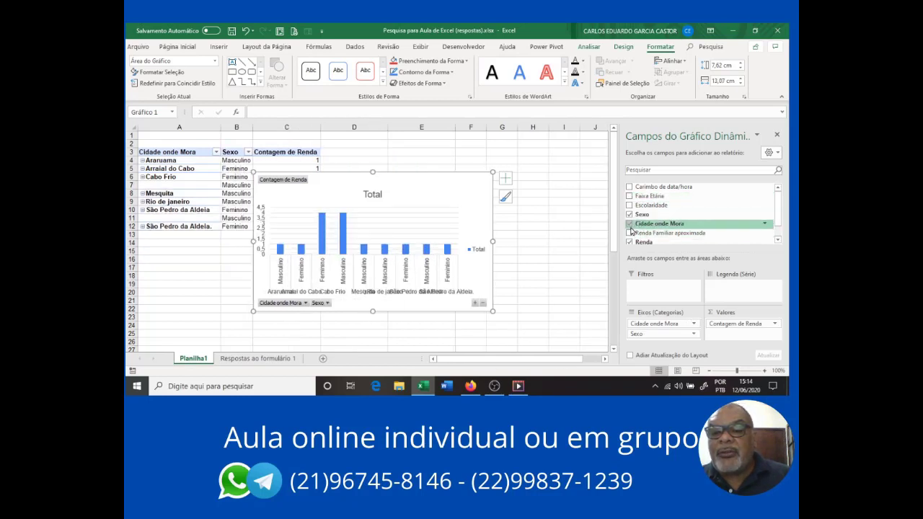
{"action": "left_click", "coordinate": [630, 225]}
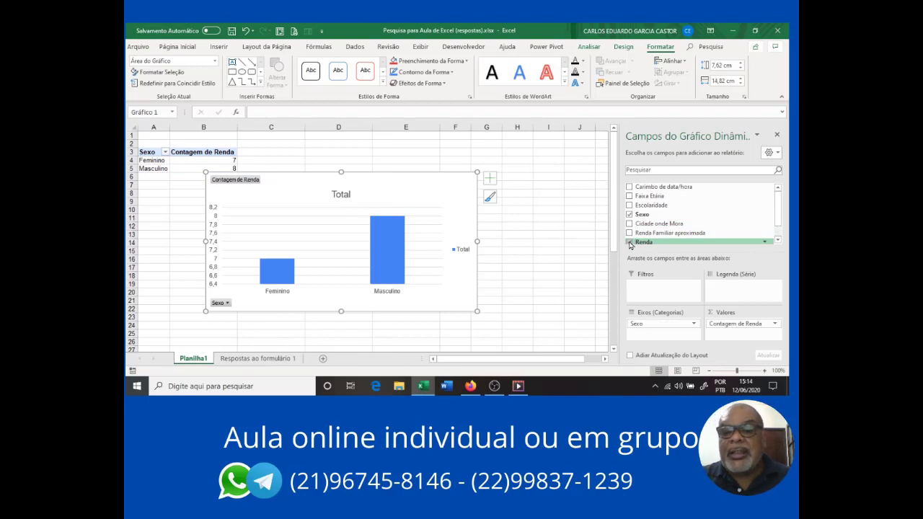
Step: Remove "Renda" from the pivot chart values, add it back, and summarize it by Contagem
{"action": "left_click", "coordinate": [629, 242]}
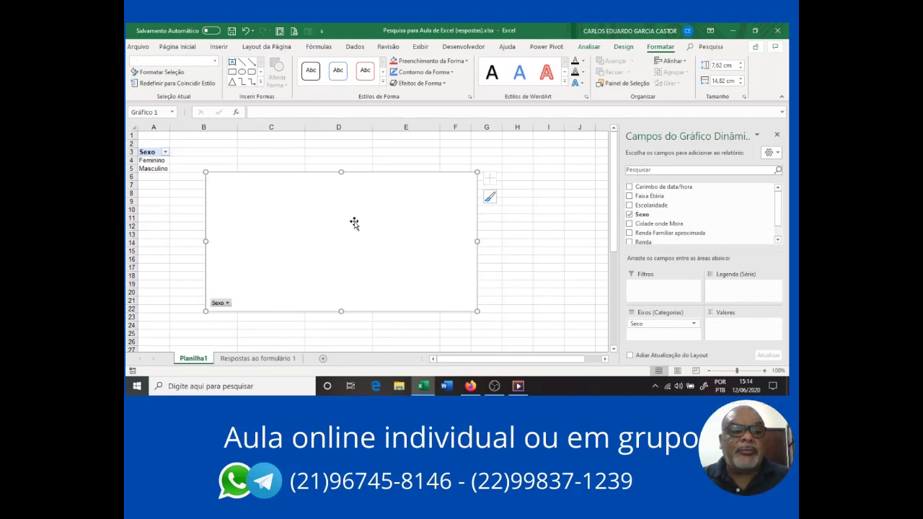
{"action": "left_click", "coordinate": [630, 243]}
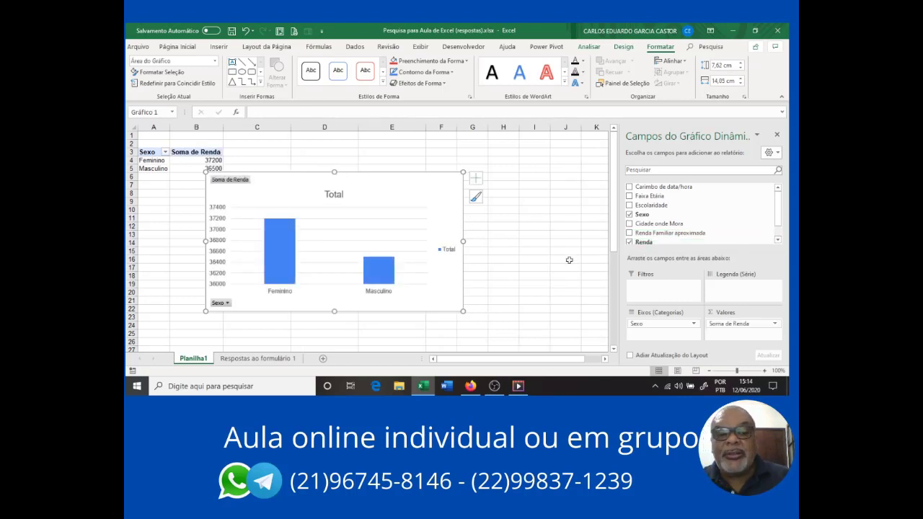
{"action": "left_click", "coordinate": [748, 325]}
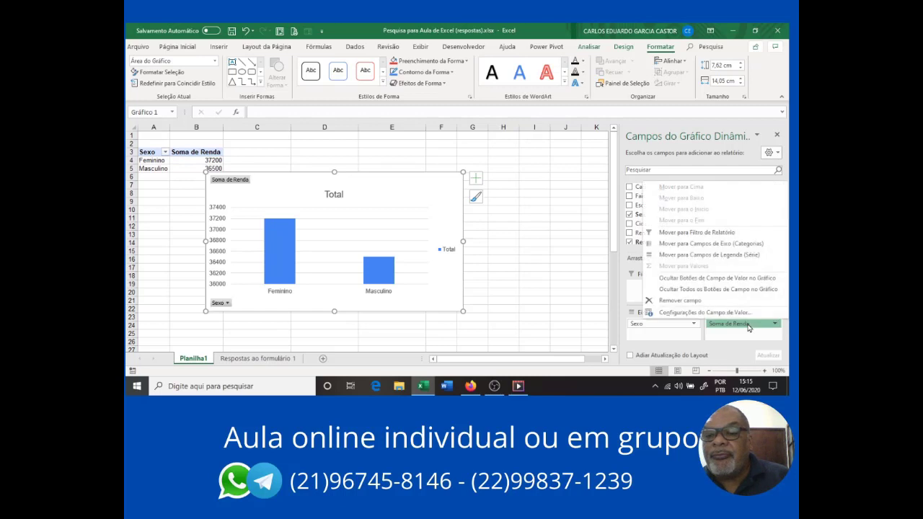
{"action": "left_click", "coordinate": [697, 314]}
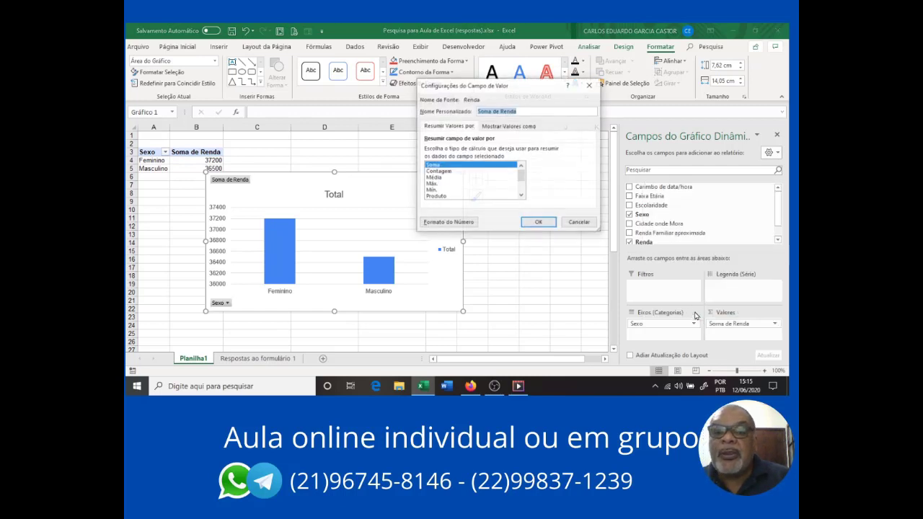
{"action": "left_click", "coordinate": [450, 173]}
{"action": "left_click", "coordinate": [538, 223]}
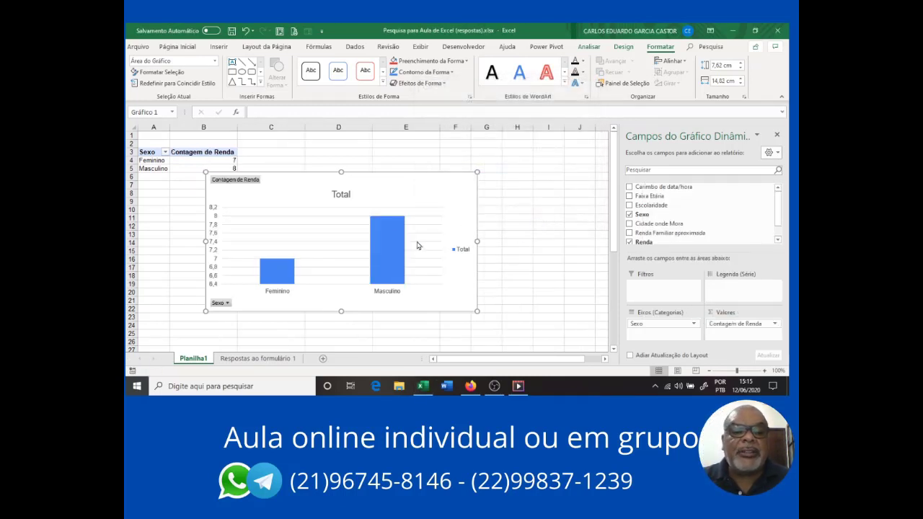
Step: Move the pivot chart clear of the pivot table, to about columns D through I starting near row 2
{"action": "left_click_drag", "start_coordinate": [404, 190], "coordinate": [505, 168]}
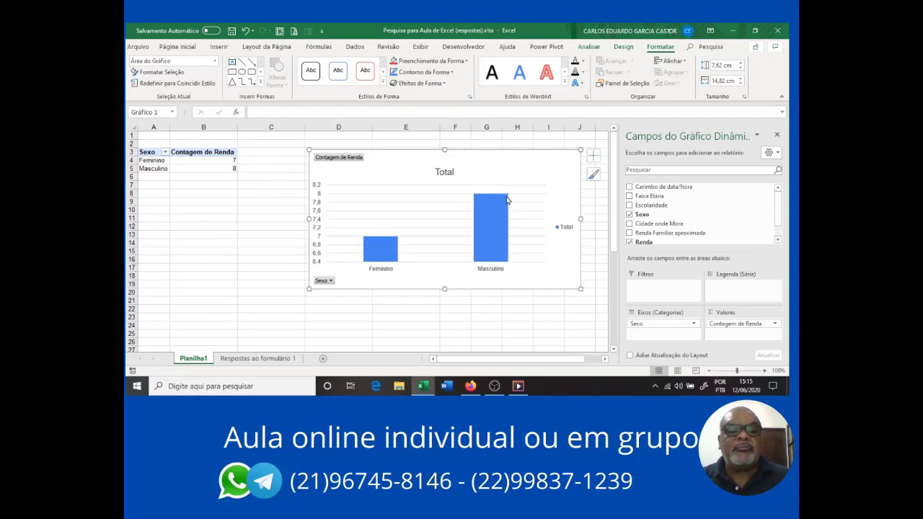
{"action": "left_click_drag", "start_coordinate": [476, 181], "coordinate": [469, 176]}
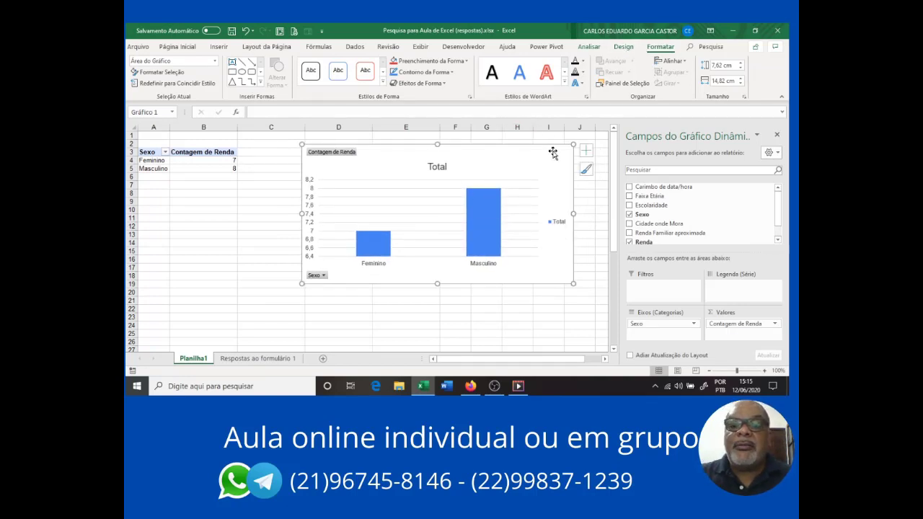
Step: Change the pivot chart's type from clustered column to Pizza (pie)
{"action": "left_click", "coordinate": [623, 46]}
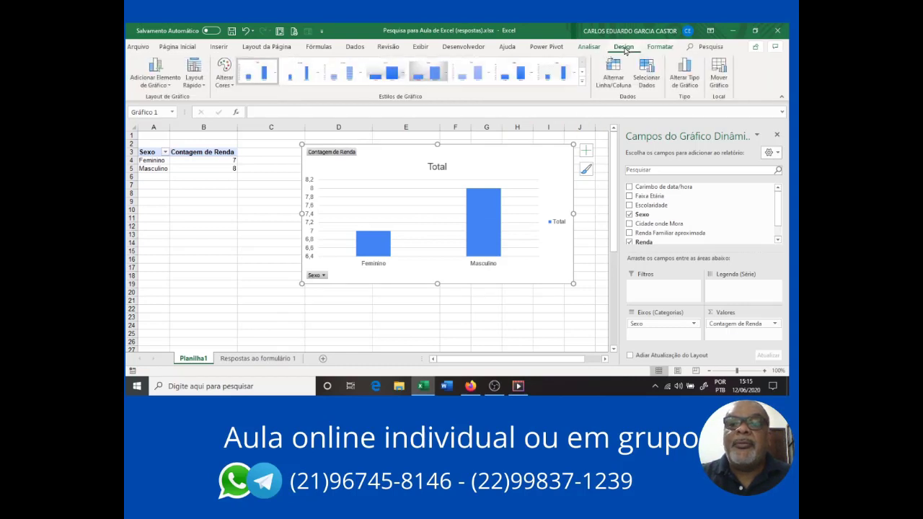
{"action": "left_click", "coordinate": [685, 72]}
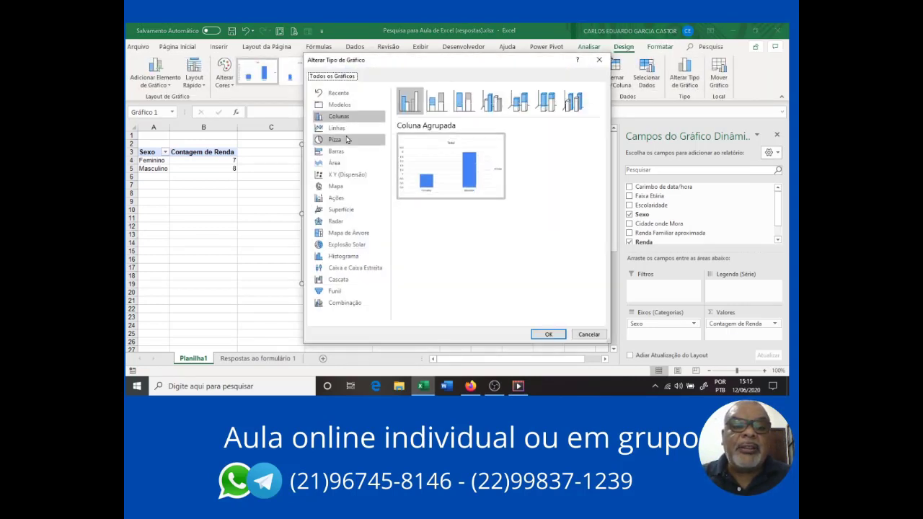
{"action": "left_click", "coordinate": [336, 140]}
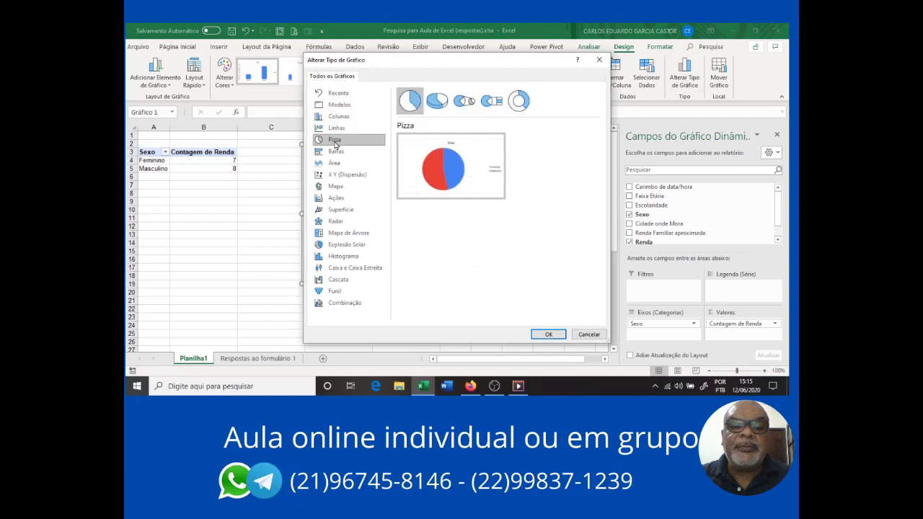
{"action": "left_click", "coordinate": [542, 335]}
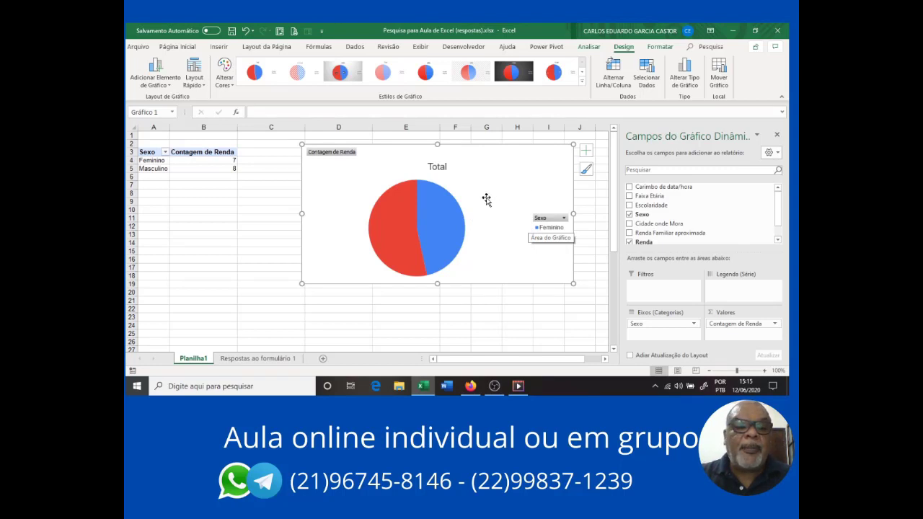
Step: Add a blank worksheet after Planilha1, look over Respostas ao formulário 1, and return to Planilha1
{"action": "left_click", "coordinate": [323, 359]}
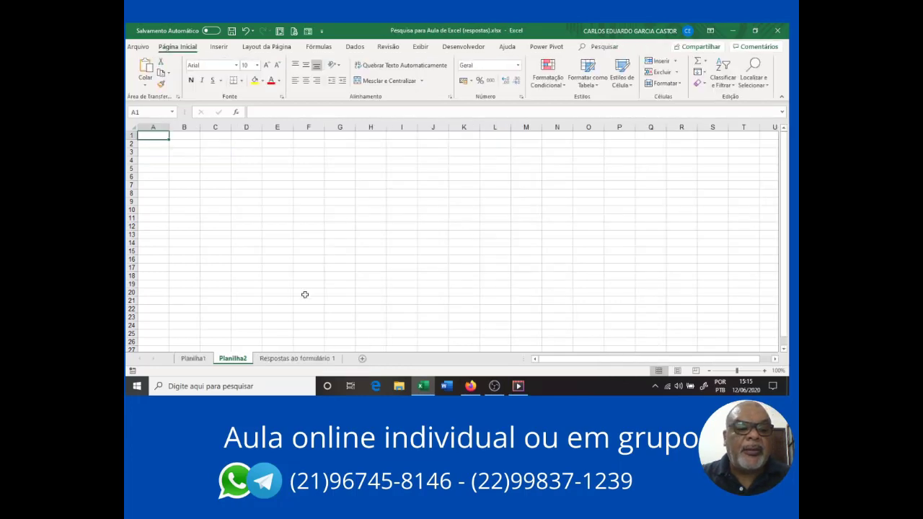
{"action": "left_click", "coordinate": [281, 359]}
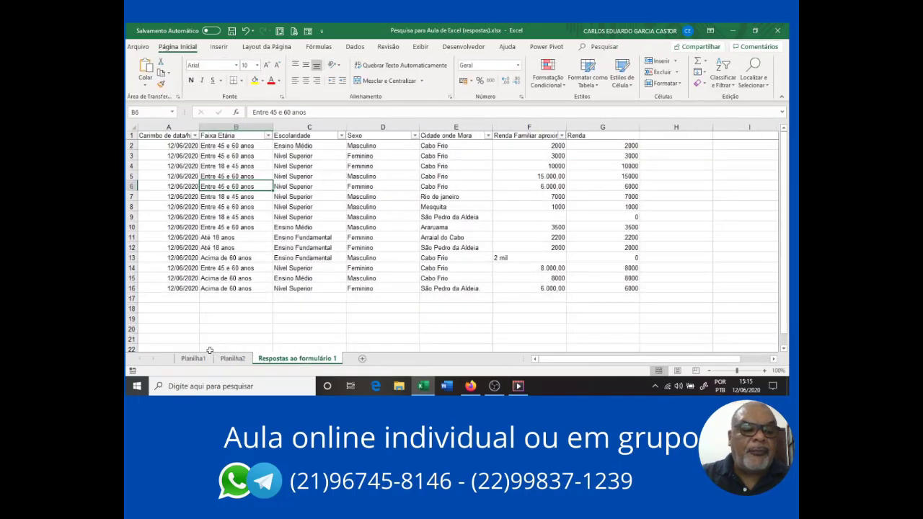
{"action": "left_click", "coordinate": [193, 358]}
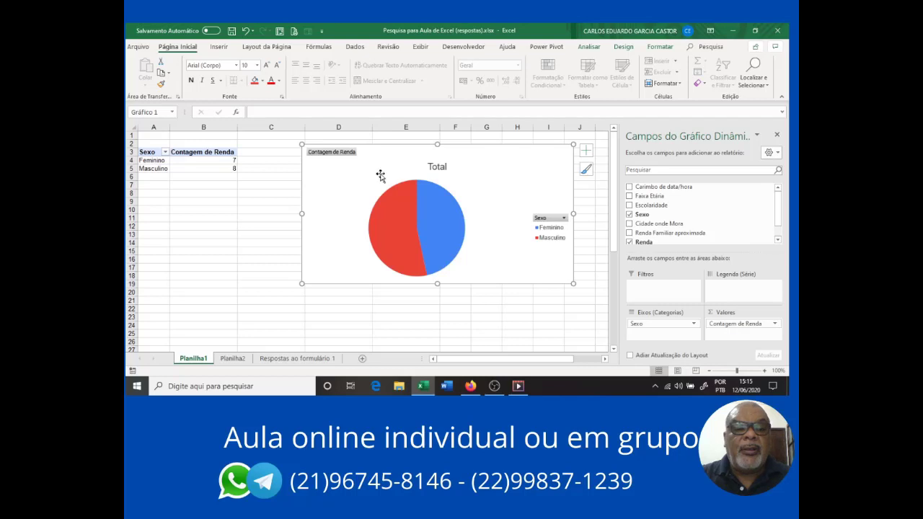
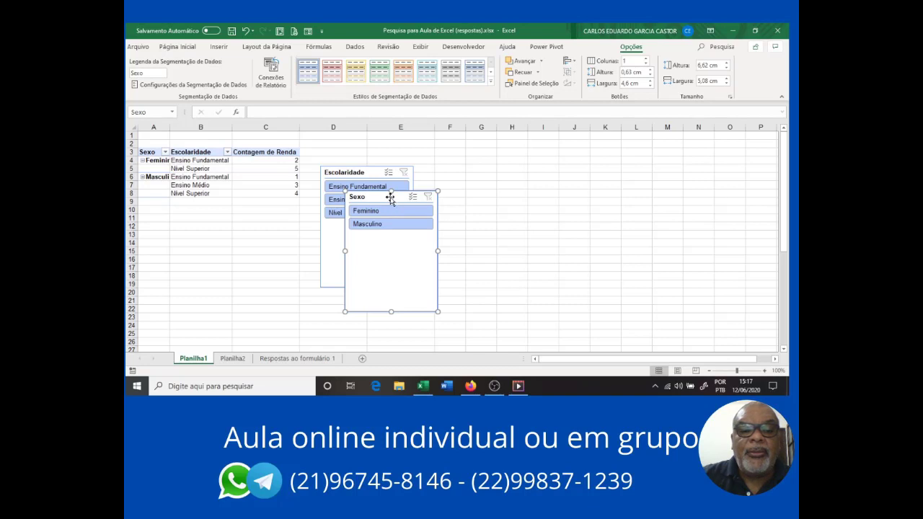
Step: Move the Escolaridade and Sexo slicers from Planilha1 to cell A3 of Planilha2, placing Sexo between Escolaridade and the pie chart
{"action": "left_click", "coordinate": [351, 173]}
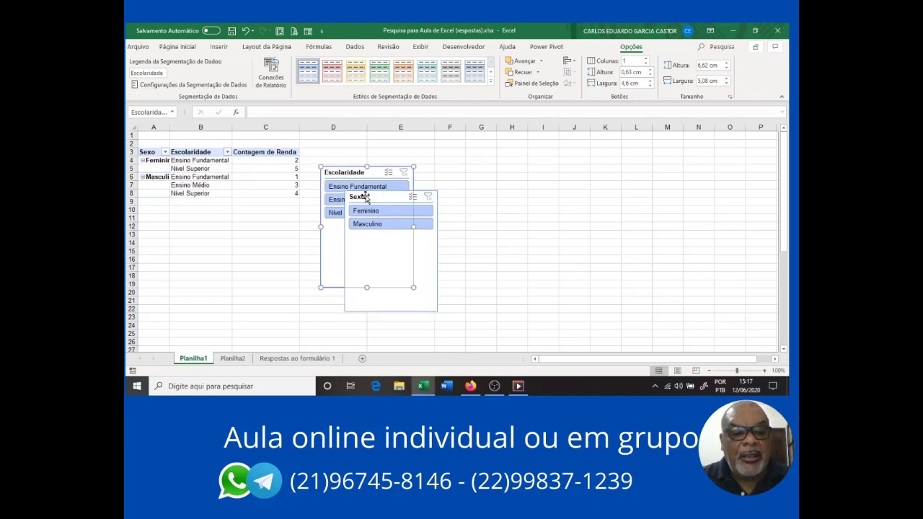
{"action": "left_click", "coordinate": [365, 196], "text": "ctrl"}
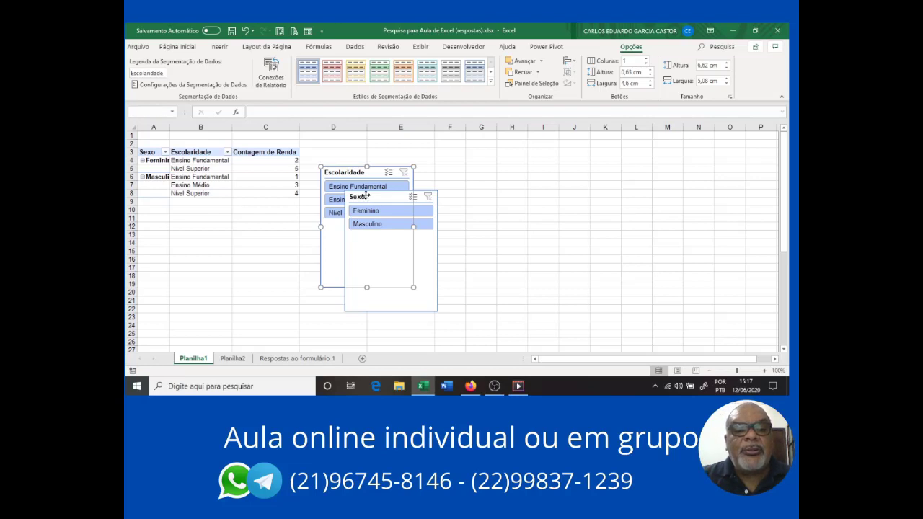
{"action": "key", "text": "Delete"}
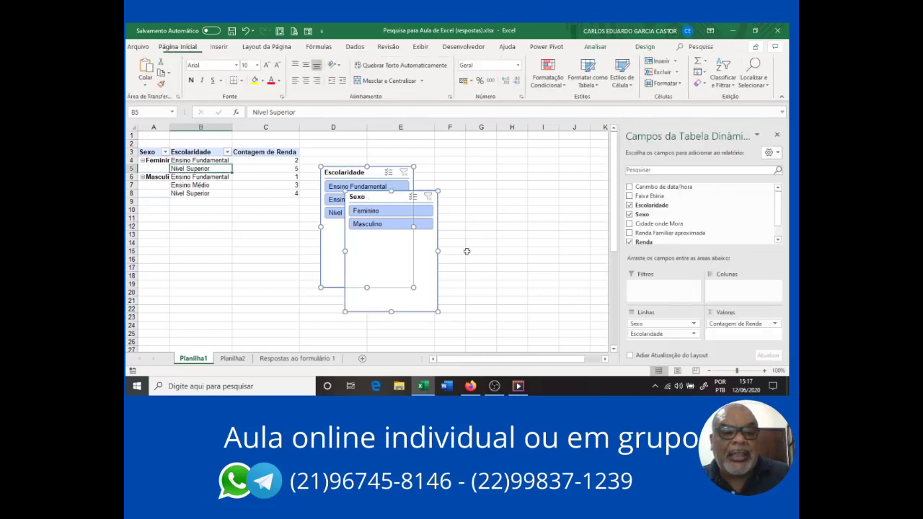
{"action": "left_click", "coordinate": [243, 360]}
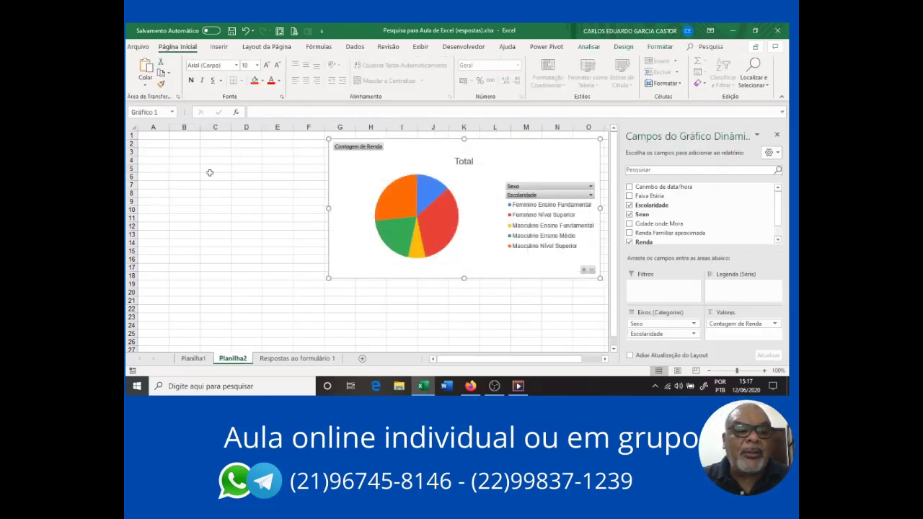
{"action": "left_click", "coordinate": [165, 152]}
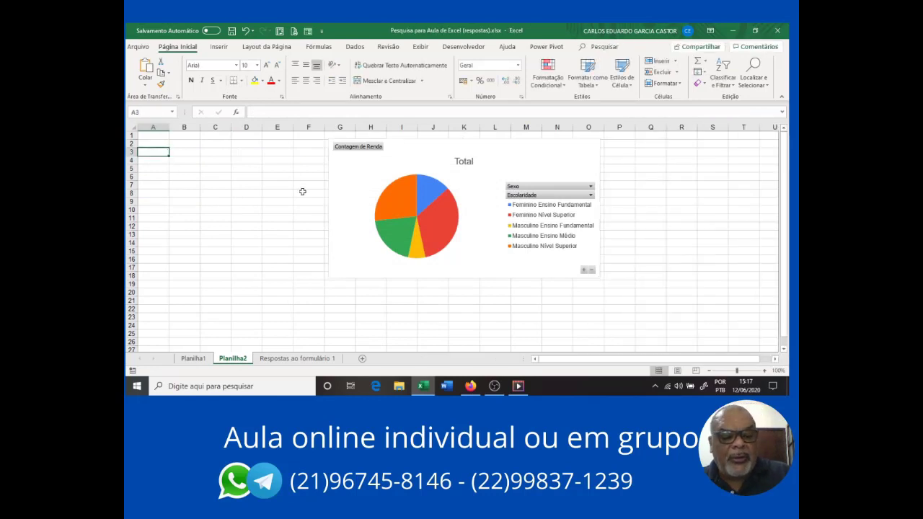
{"action": "key", "text": "ctrl+v"}
{"action": "left_click", "coordinate": [274, 209]}
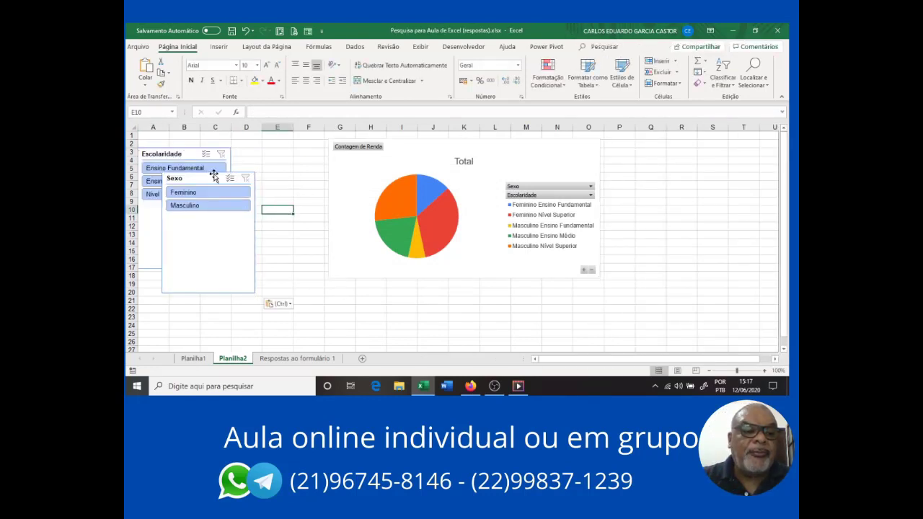
{"action": "left_click_drag", "start_coordinate": [214, 177], "coordinate": [288, 149]}
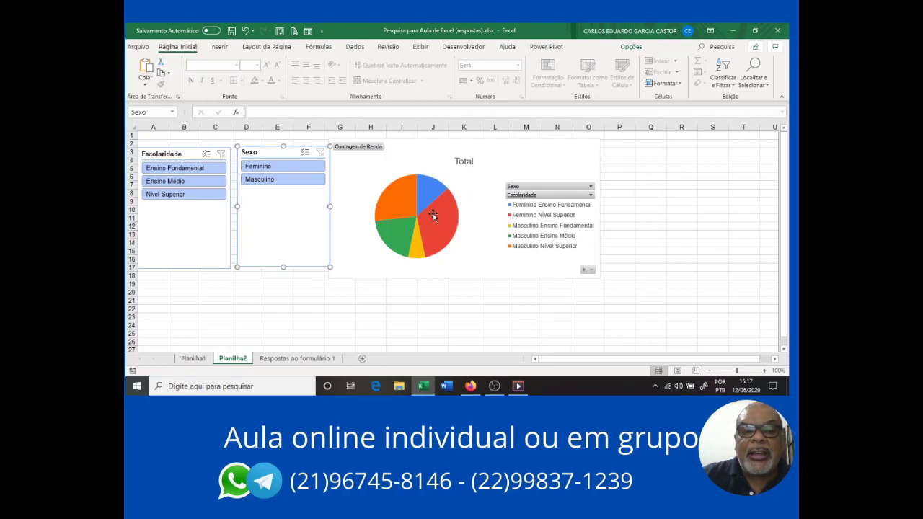
Step: Filter the pie chart by Masculino, Feminino and Masculino again with the Sexo slicer, and clear that filter
{"action": "mouse_move", "coordinate": [432, 214]}
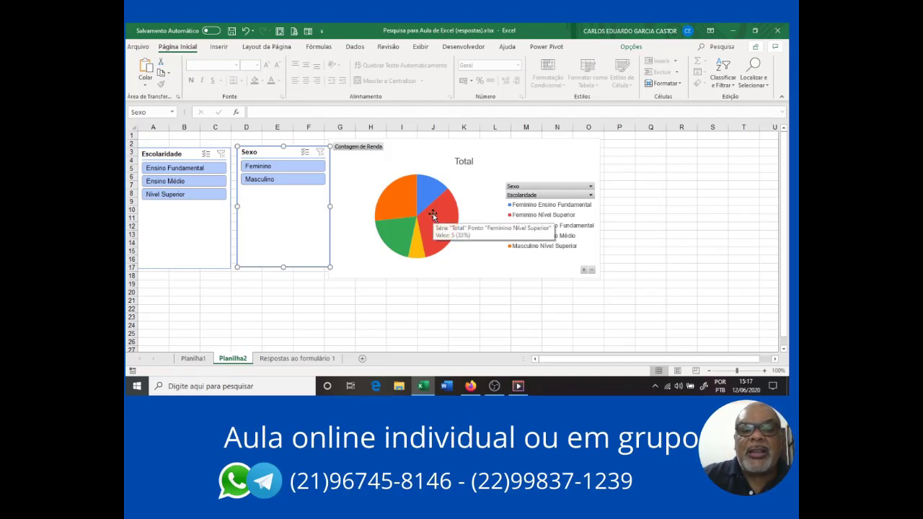
{"action": "left_click", "coordinate": [273, 185]}
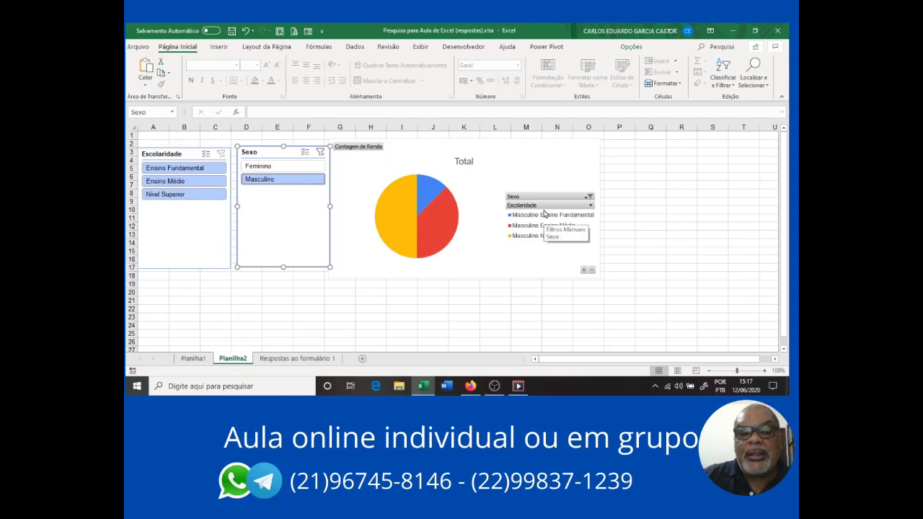
{"action": "left_click", "coordinate": [292, 165]}
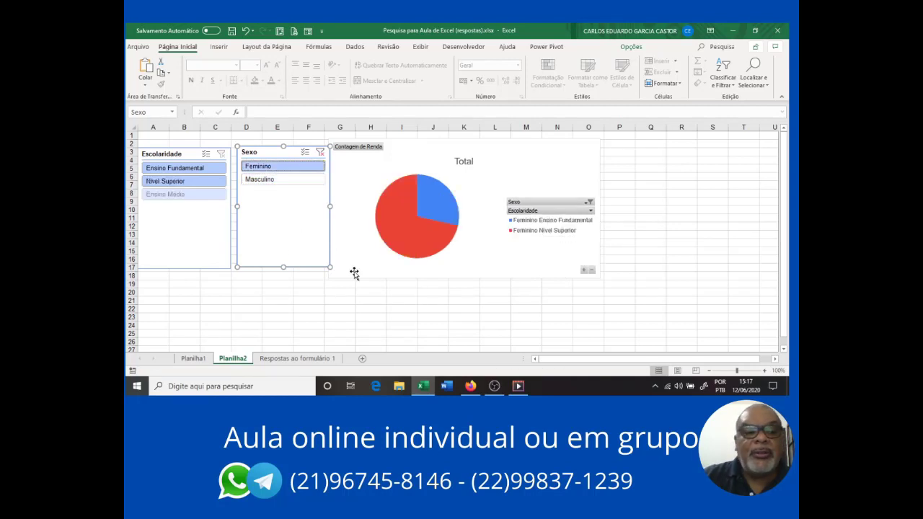
{"action": "left_click", "coordinate": [267, 185]}
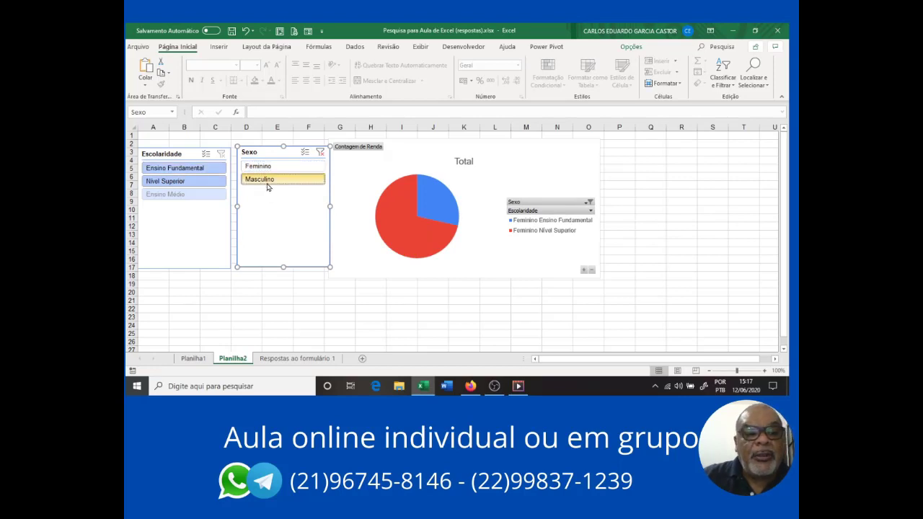
{"action": "left_click", "coordinate": [320, 152]}
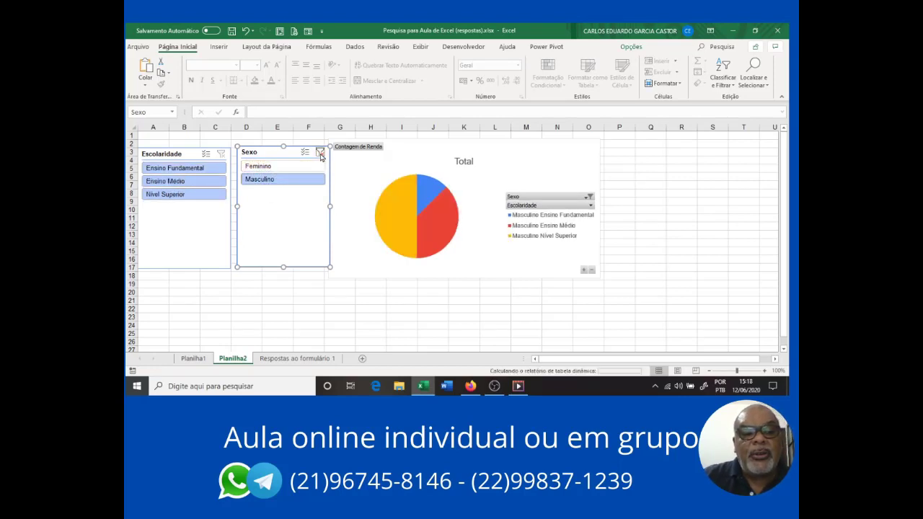
Step: Filter the Escolaridade slicer to Nível Superior and add data labels to the pie chart's series
{"action": "left_click", "coordinate": [181, 195]}
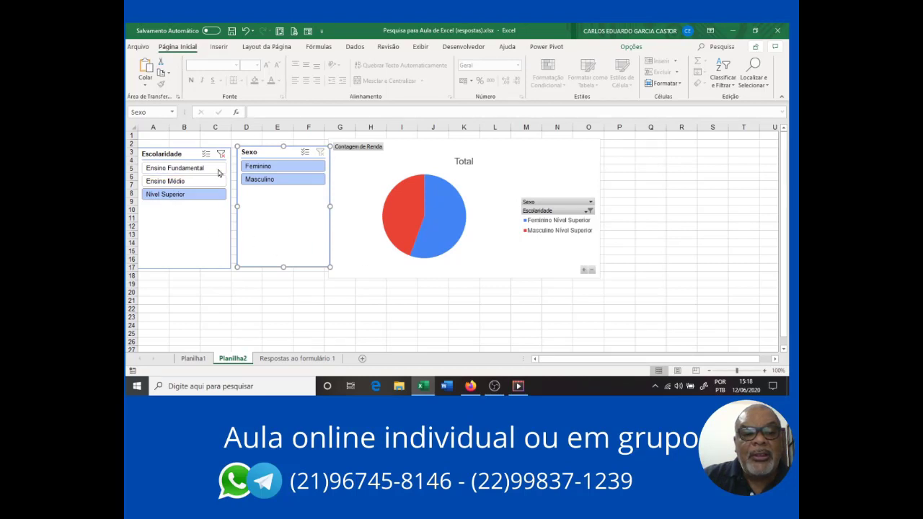
{"action": "left_click", "coordinate": [445, 220]}
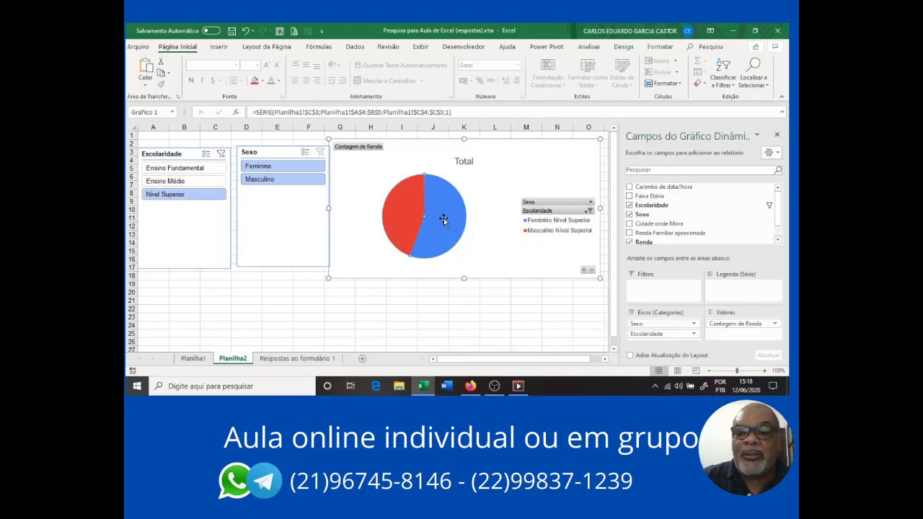
{"action": "right_click", "coordinate": [444, 220]}
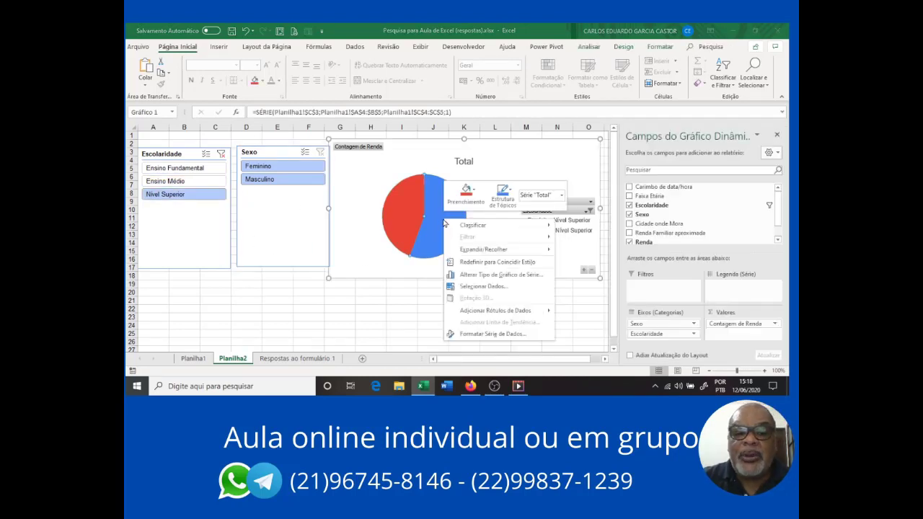
{"action": "left_click", "coordinate": [510, 310]}
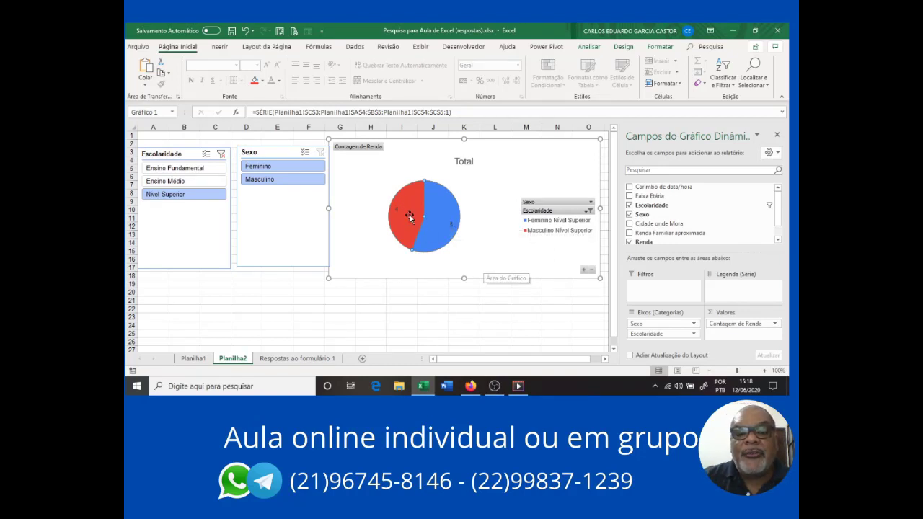
Step: Filter the pie chart by Ensino Médio and Ensino Fundamental in turn, and return the Escolaridade slicer to Nível Superior
{"action": "left_click", "coordinate": [180, 183]}
{"action": "left_click", "coordinate": [181, 168]}
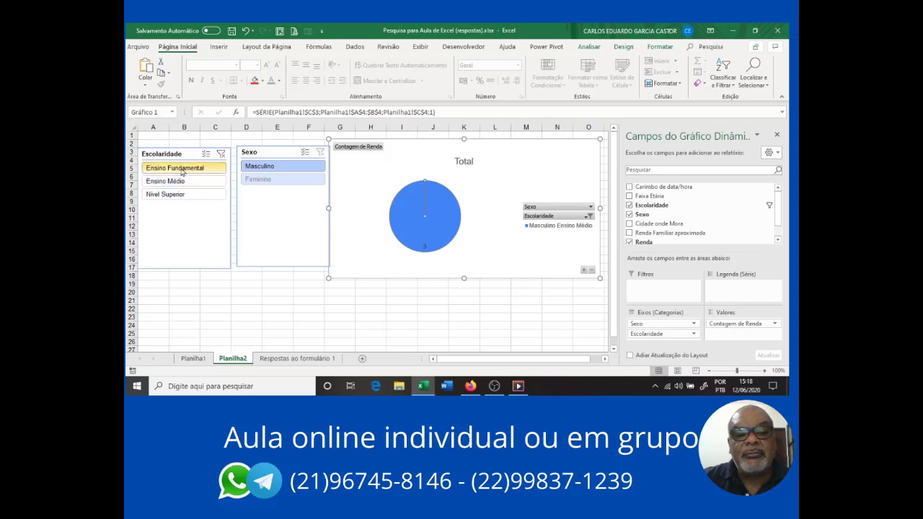
{"action": "left_click", "coordinate": [170, 193]}
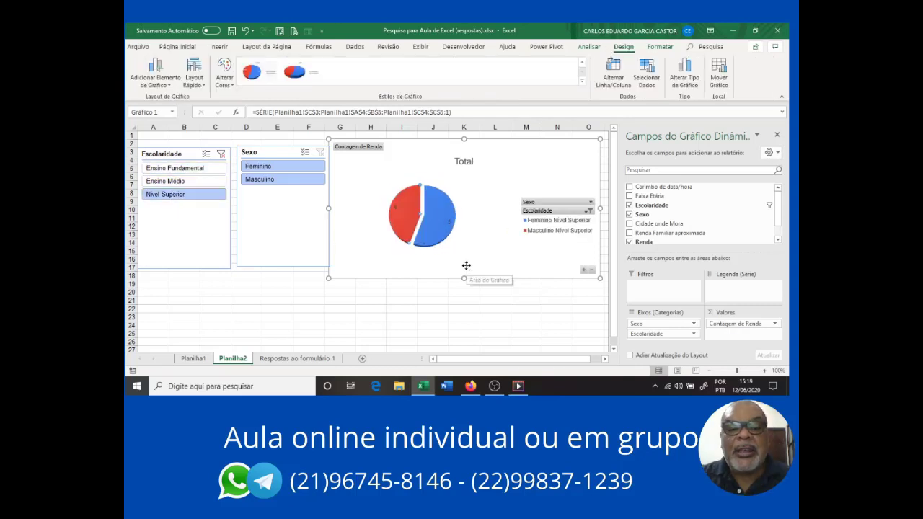
{"action": "left_click", "coordinate": [466, 265]}
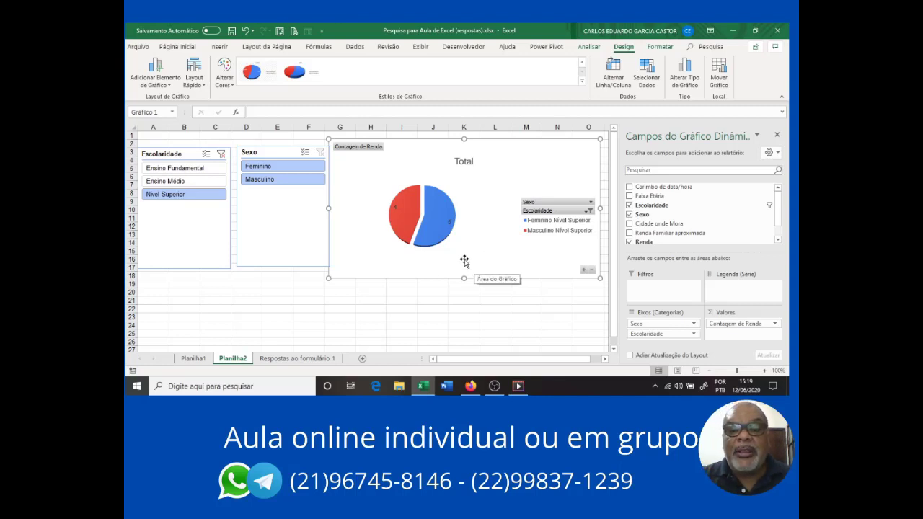
Step: Try Masculino and Ensino Fundamental in the slicers, and leave the pie chart filtered to Feminino and Nível Superior
{"action": "left_click", "coordinate": [265, 186]}
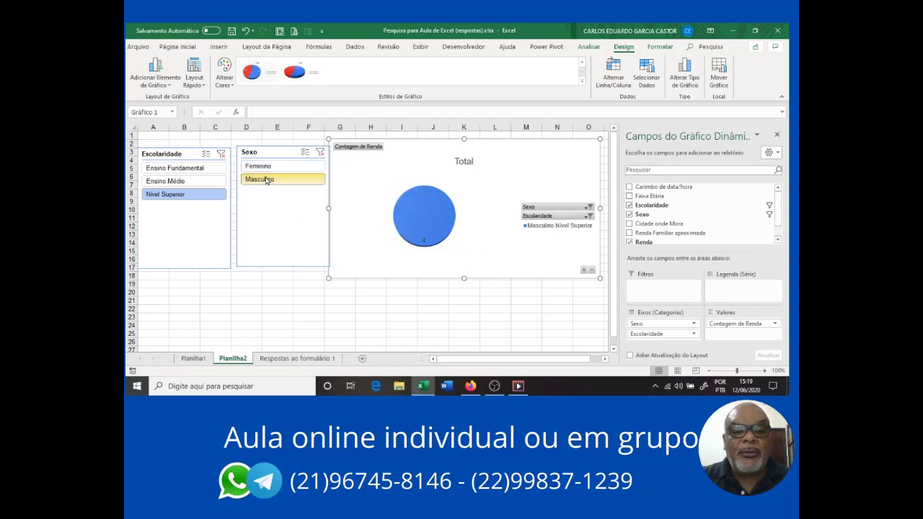
{"action": "left_click", "coordinate": [272, 167]}
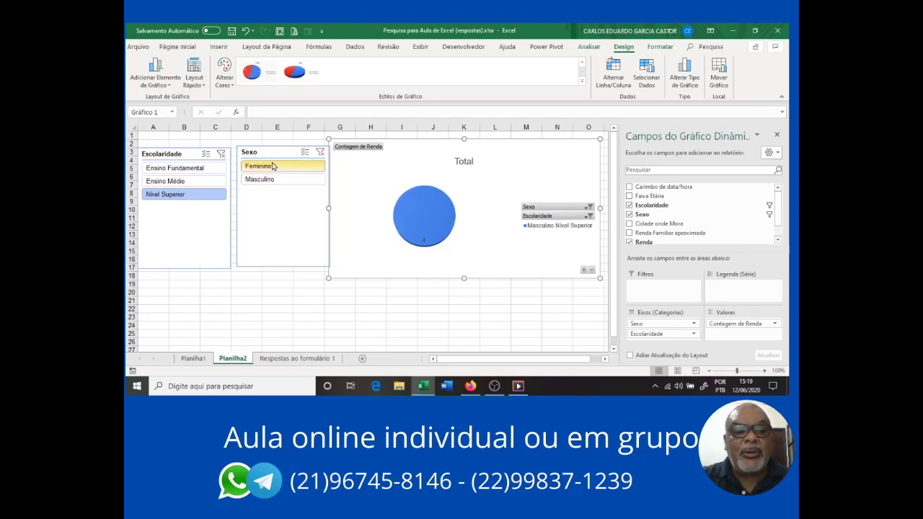
{"action": "left_click", "coordinate": [186, 169]}
{"action": "left_click", "coordinate": [185, 181]}
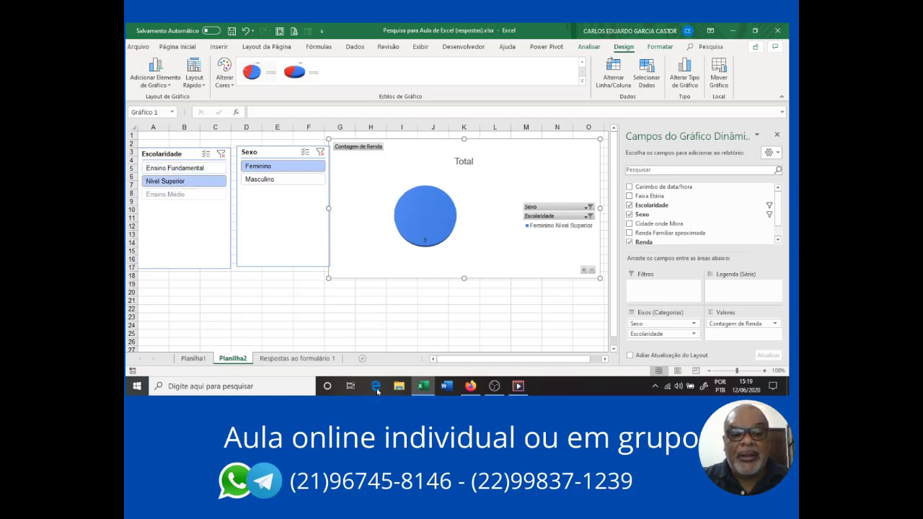
Step: Switch to Firefox, review the Faixa Etária and Escolaridade charts in the Google Forms response summary, and return to Excel
{"action": "left_click", "coordinate": [469, 386]}
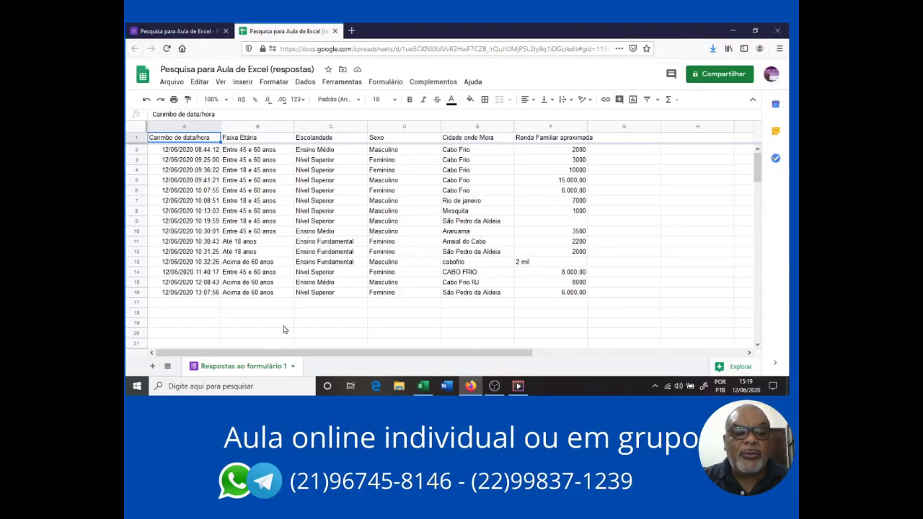
{"action": "left_click", "coordinate": [177, 31]}
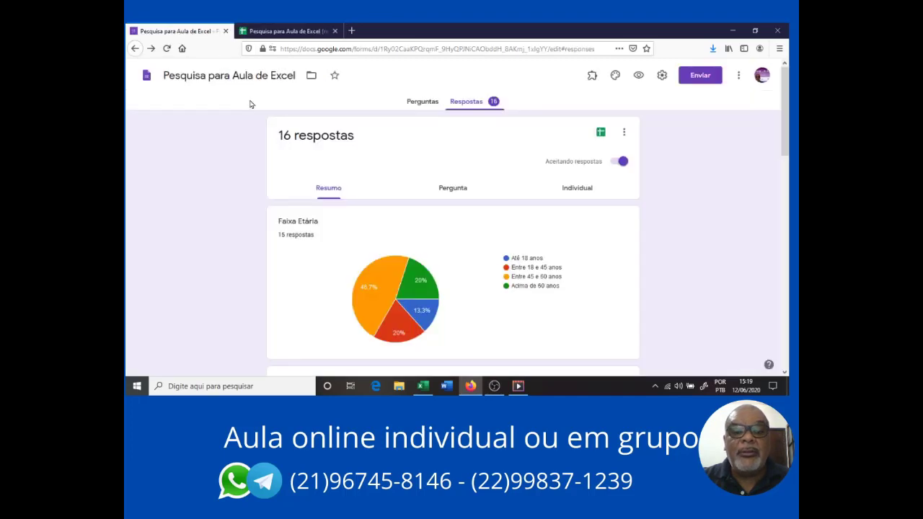
{"action": "scroll", "coordinate": [536, 233], "scroll_direction": "down", "scroll_amount": 7}
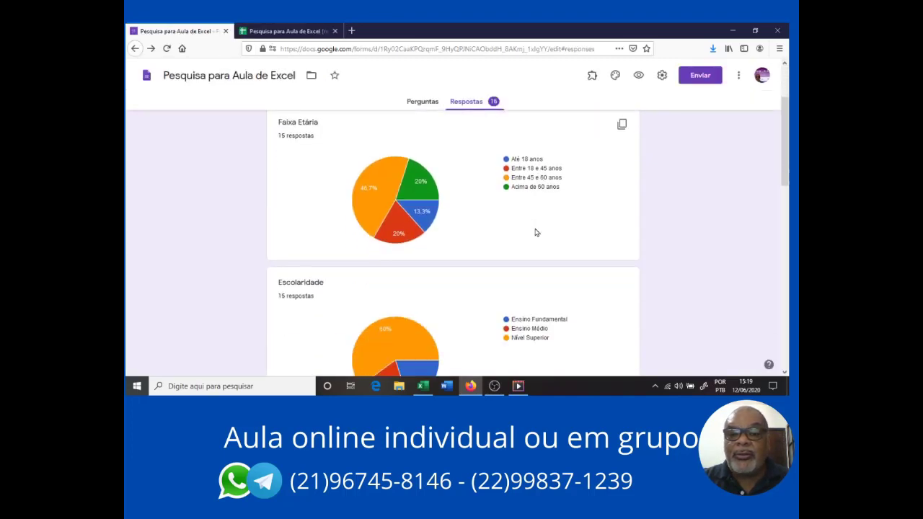
{"action": "scroll", "coordinate": [536, 233], "scroll_direction": "up", "scroll_amount": 1}
{"action": "scroll", "coordinate": [536, 233], "scroll_direction": "up", "scroll_amount": 6}
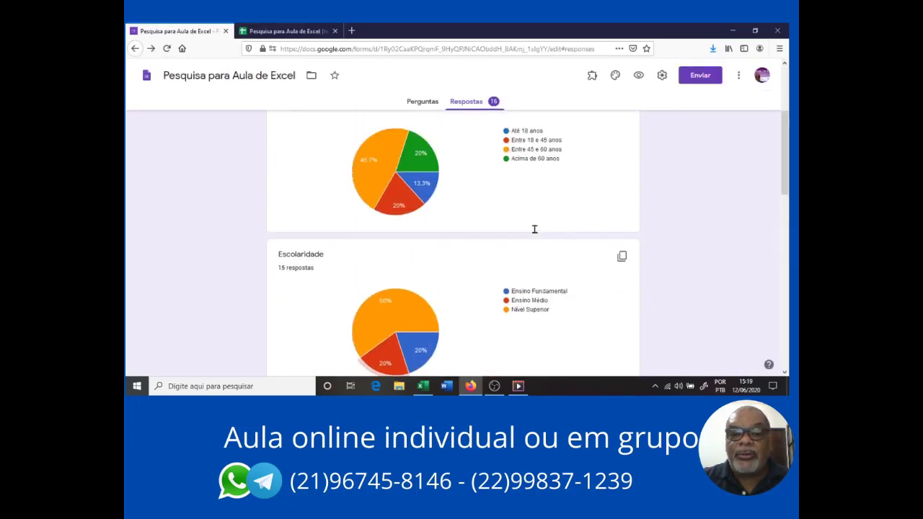
{"action": "left_click", "coordinate": [423, 386]}
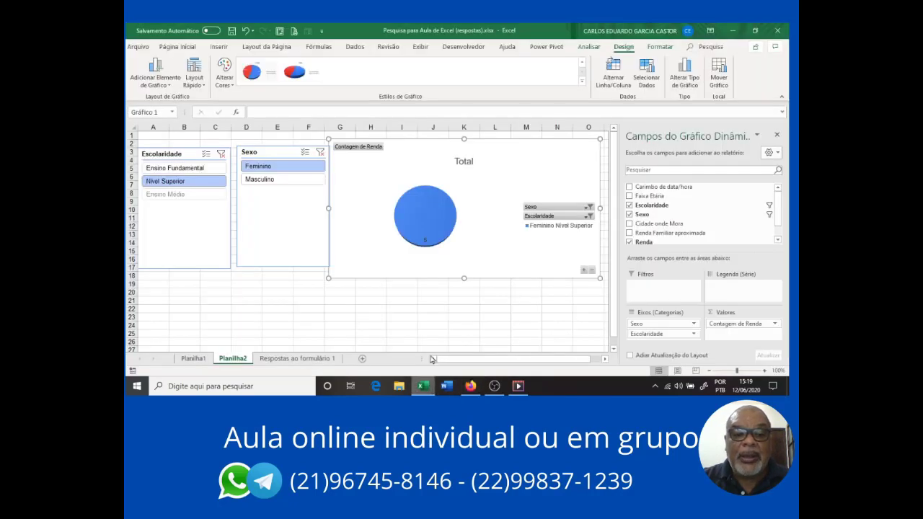
Step: Try Masculino in the Sexo slicer, clear the slicer's filter, and check the pivot table on Planilha1
{"action": "left_click", "coordinate": [255, 182]}
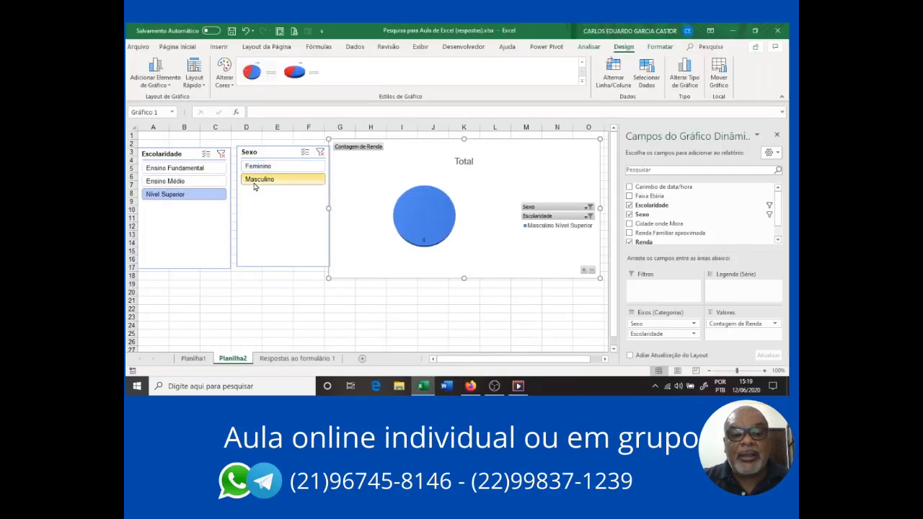
{"action": "left_click", "coordinate": [321, 152]}
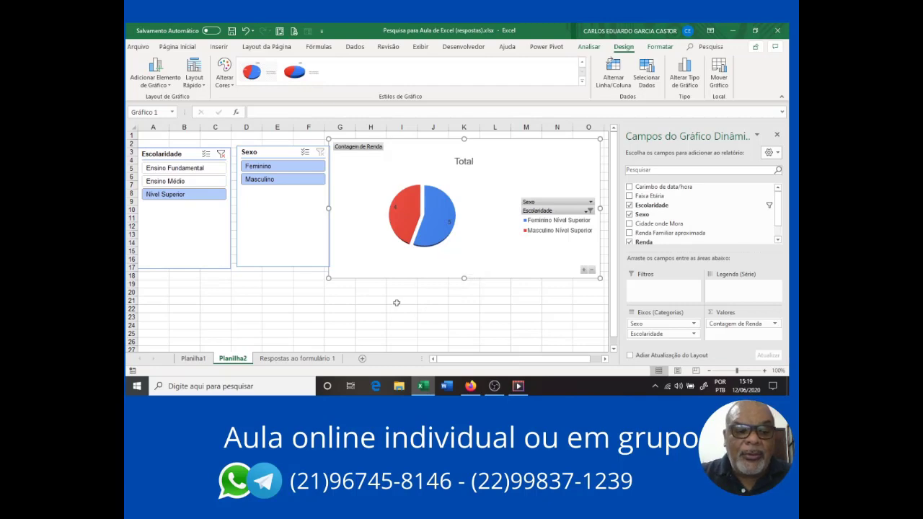
{"action": "left_click", "coordinate": [193, 359]}
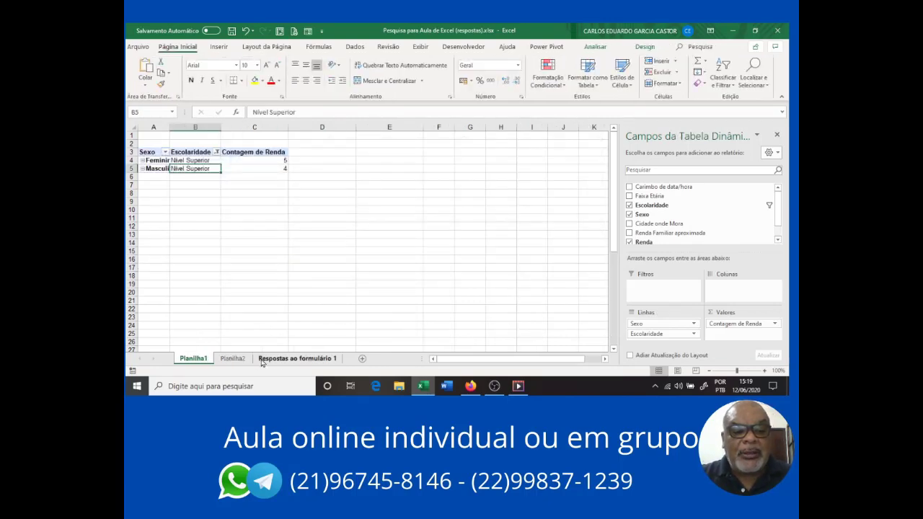
Step: Format the data in $A$1:$G$16 on Respostas ao formulário 1 as a table with headers in a red-header medium style
{"action": "left_click", "coordinate": [287, 359]}
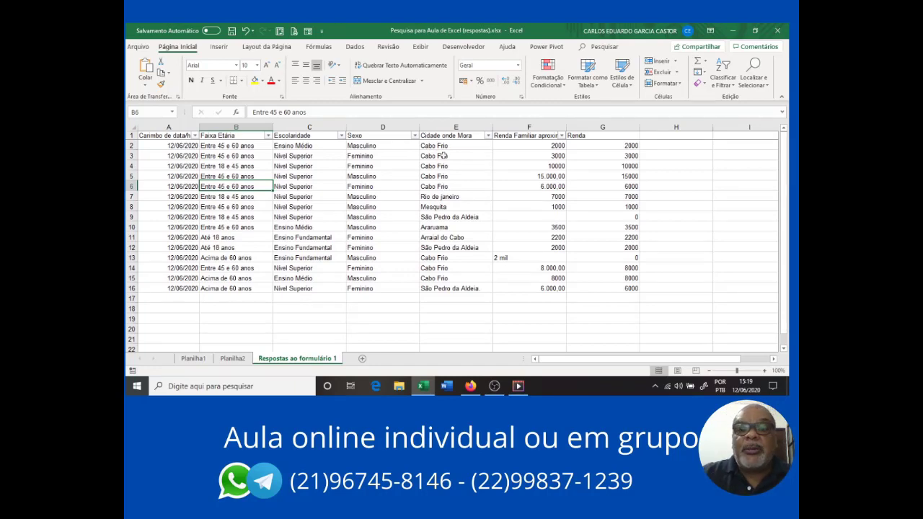
{"action": "left_click", "coordinate": [588, 77]}
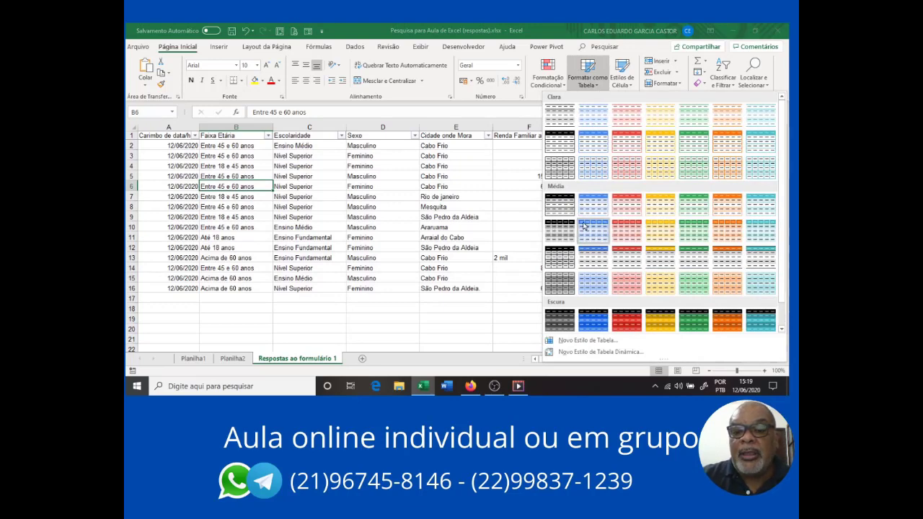
{"action": "left_click", "coordinate": [625, 256]}
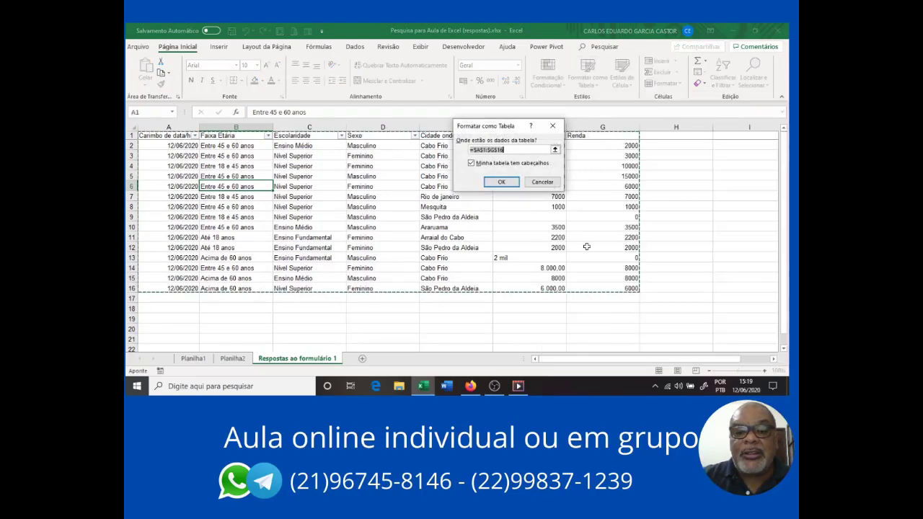
{"action": "left_click", "coordinate": [505, 180]}
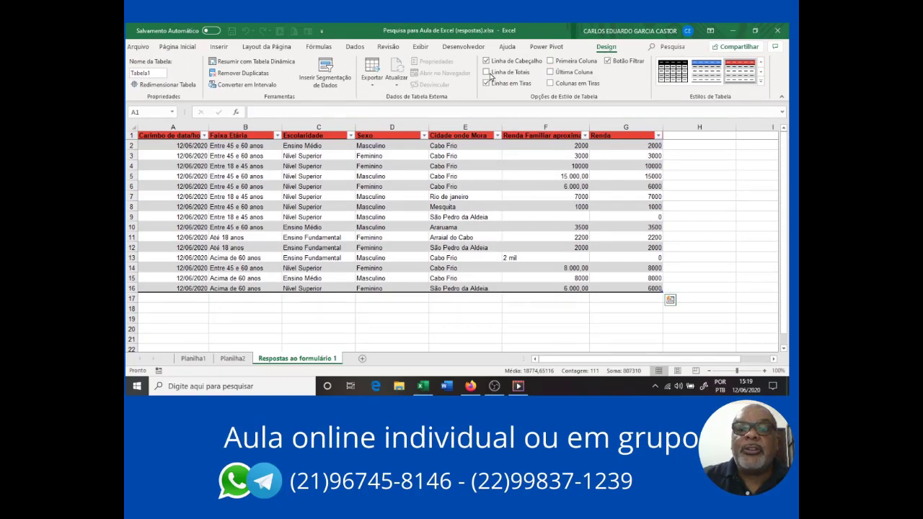
Step: Add a total row to the response table and set the Sexo column's total to Contagem
{"action": "left_click", "coordinate": [372, 299]}
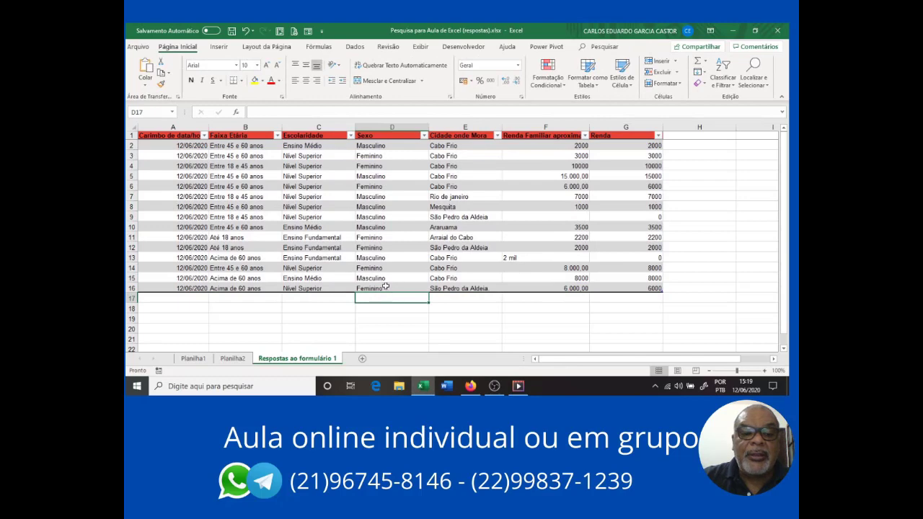
{"action": "key", "text": "Up"}
{"action": "left_click", "coordinate": [361, 298]}
{"action": "left_click", "coordinate": [351, 288]}
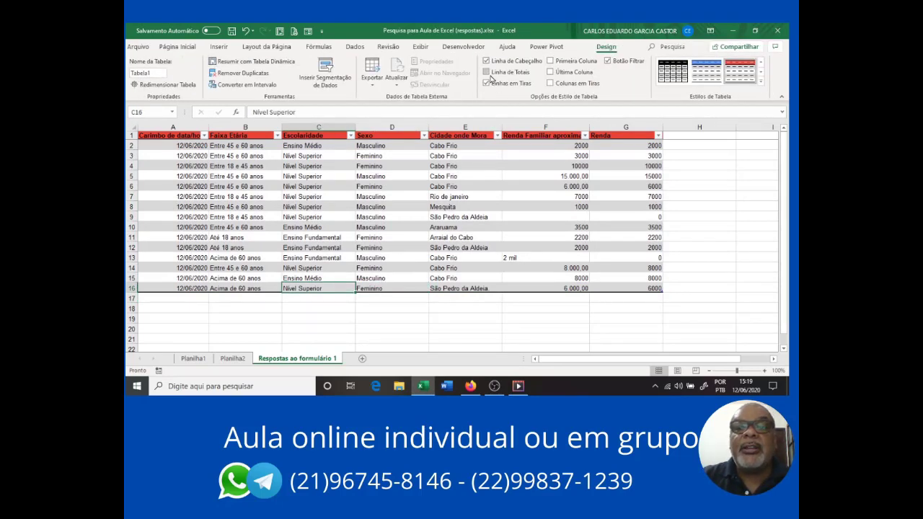
{"action": "left_click", "coordinate": [487, 72]}
{"action": "left_click_drag", "start_coordinate": [317, 293], "coordinate": [370, 298]}
{"action": "left_click", "coordinate": [433, 300]}
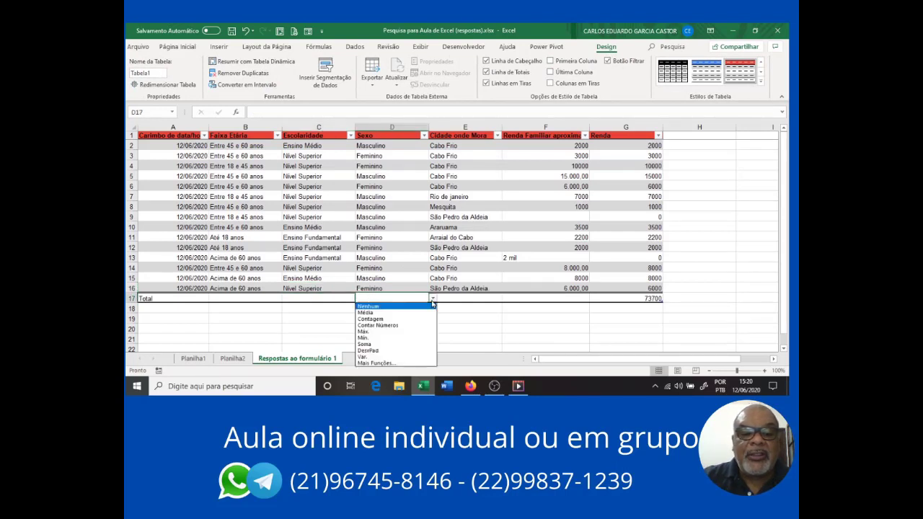
{"action": "left_click", "coordinate": [393, 319]}
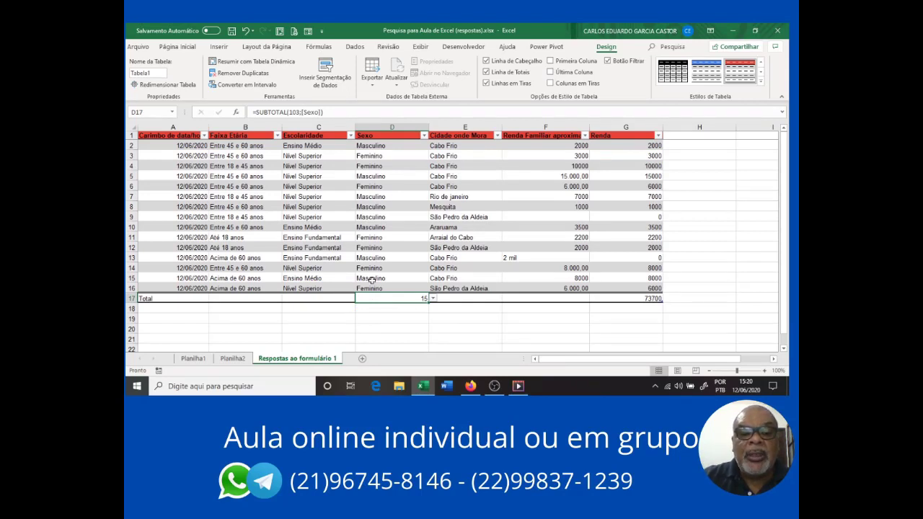
Step: Filter the table's Sexo column to show only Masculino
{"action": "left_click", "coordinate": [424, 136]}
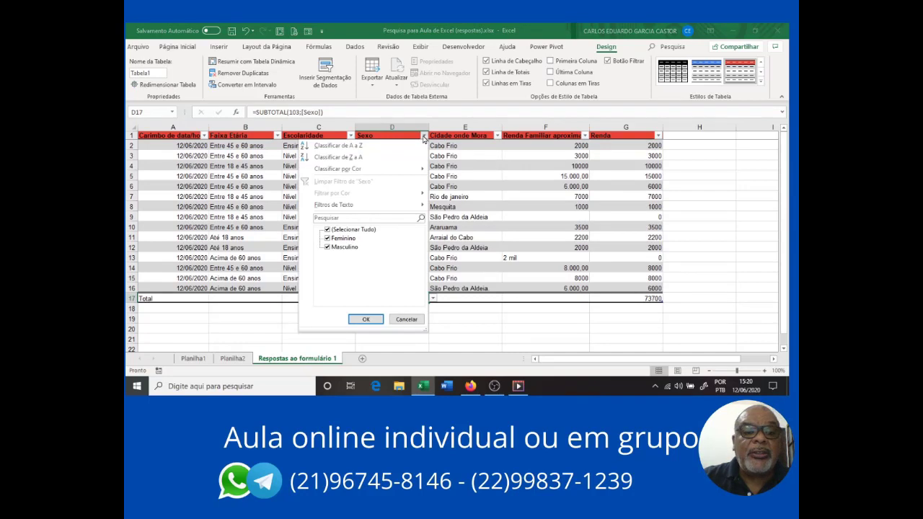
{"action": "left_click", "coordinate": [328, 239]}
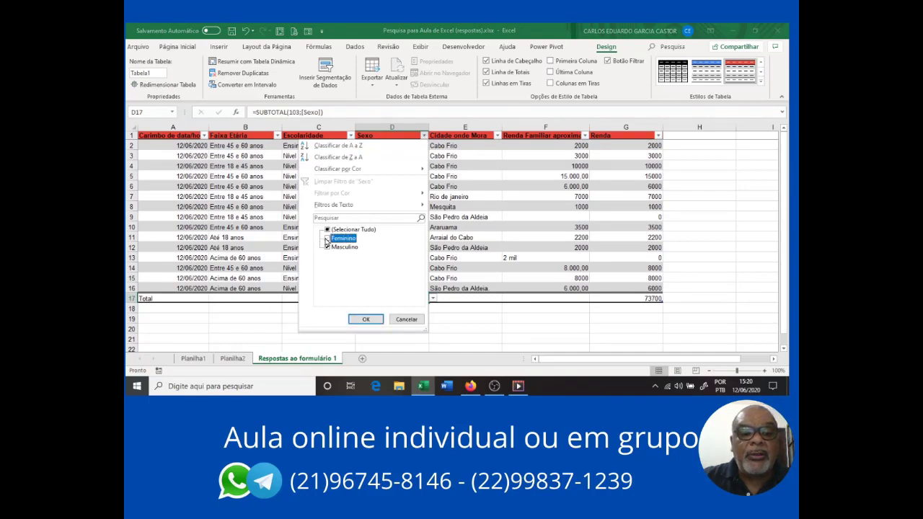
{"action": "left_click", "coordinate": [365, 319]}
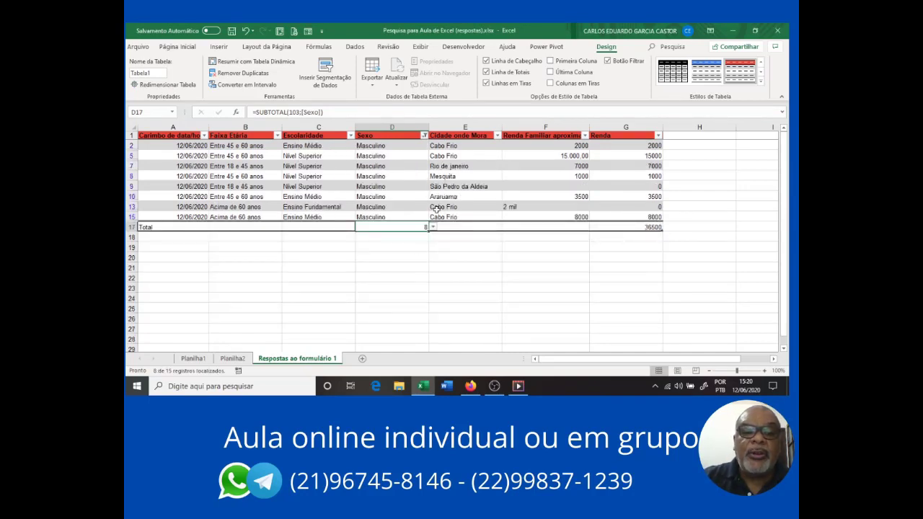
Step: Switch the table's Sexo filter to show only Feminino
{"action": "left_click", "coordinate": [424, 136]}
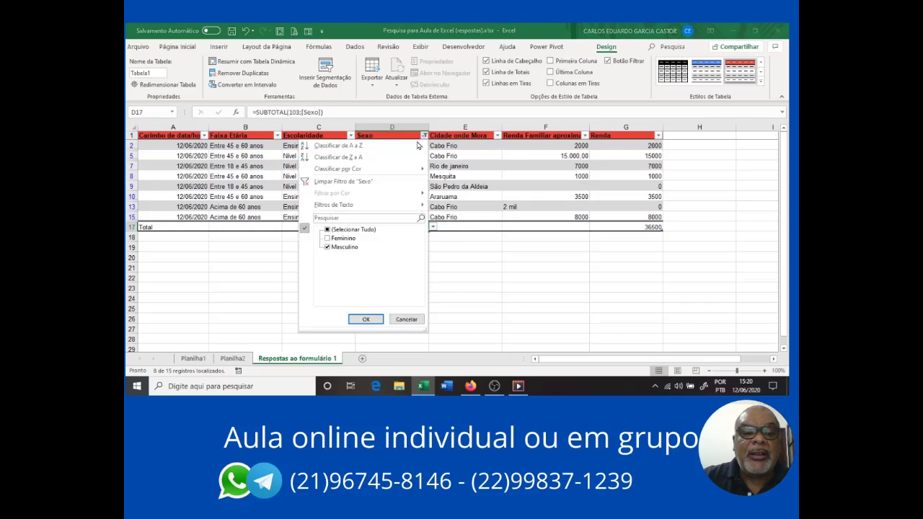
{"action": "left_click", "coordinate": [328, 239]}
{"action": "left_click", "coordinate": [339, 248]}
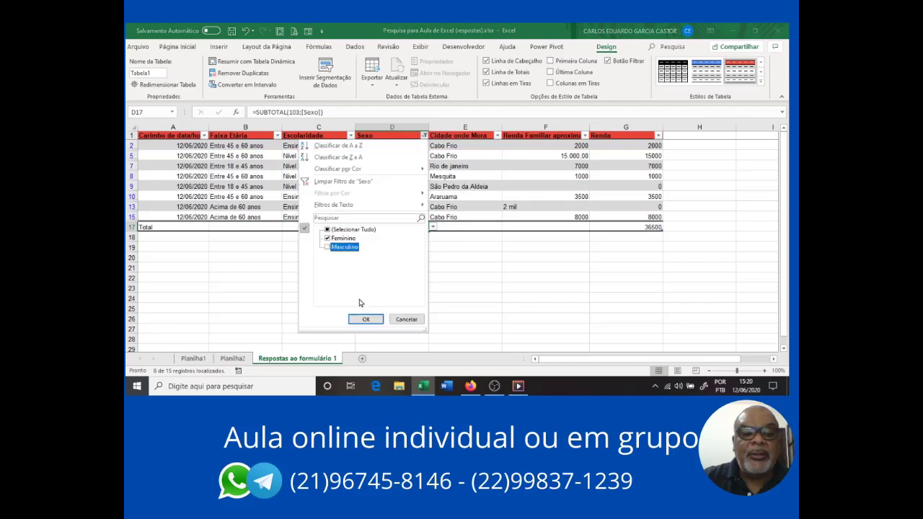
{"action": "left_click", "coordinate": [365, 320]}
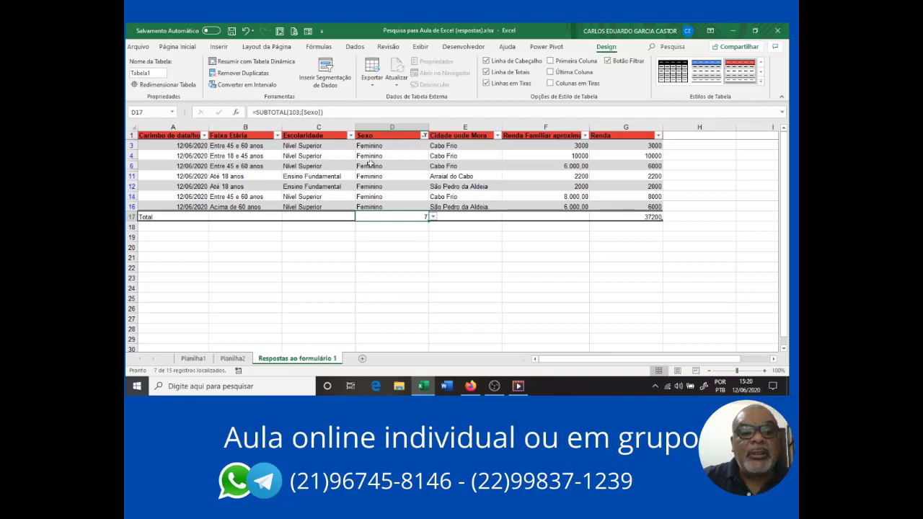
Step: Filter the Escolaridade column to Nível Superior and set its total row cell to Contagem
{"action": "left_click", "coordinate": [350, 137]}
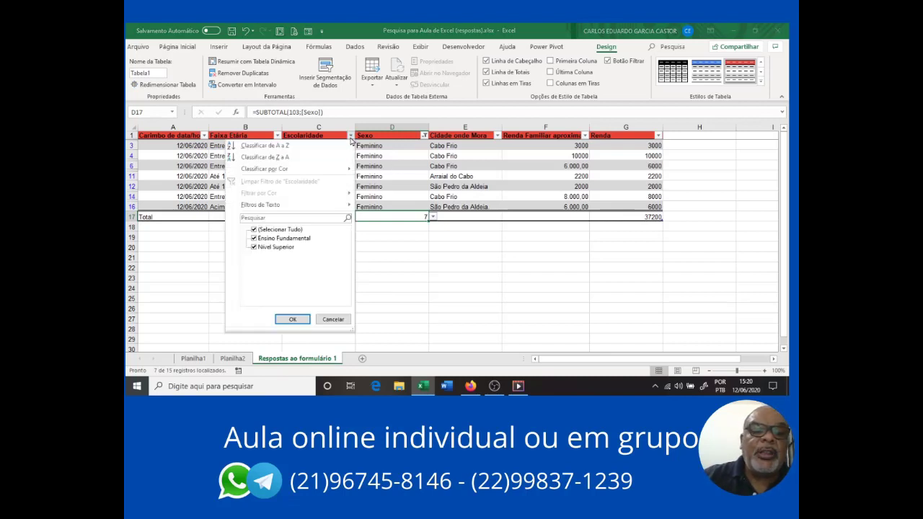
{"action": "left_click", "coordinate": [254, 238]}
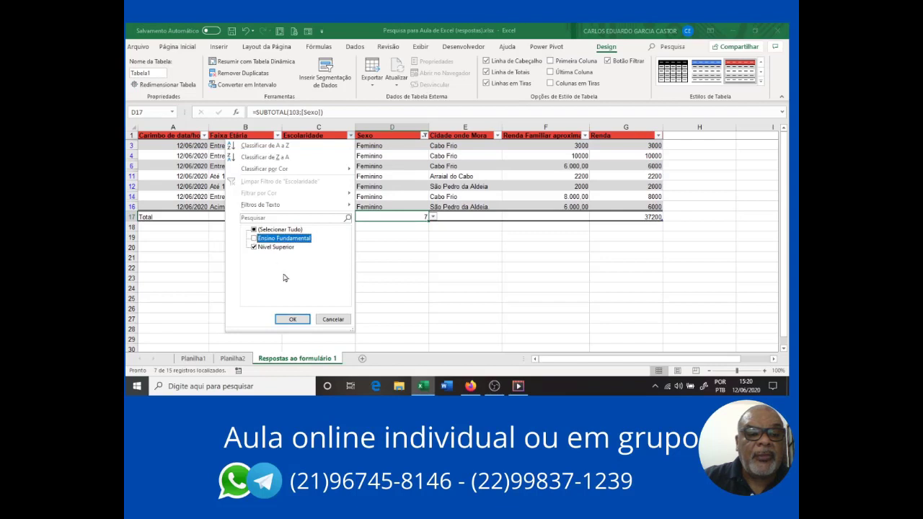
{"action": "left_click", "coordinate": [295, 319]}
{"action": "left_click", "coordinate": [333, 196]}
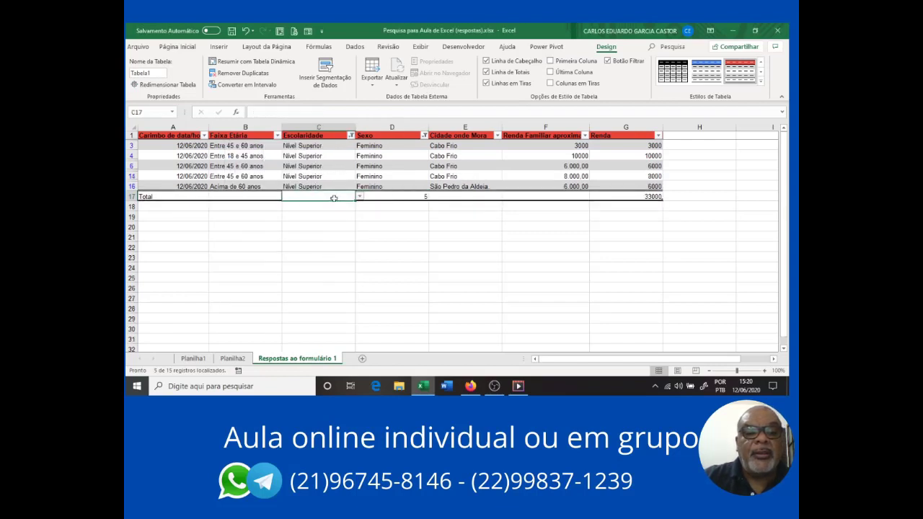
{"action": "left_click", "coordinate": [359, 197]}
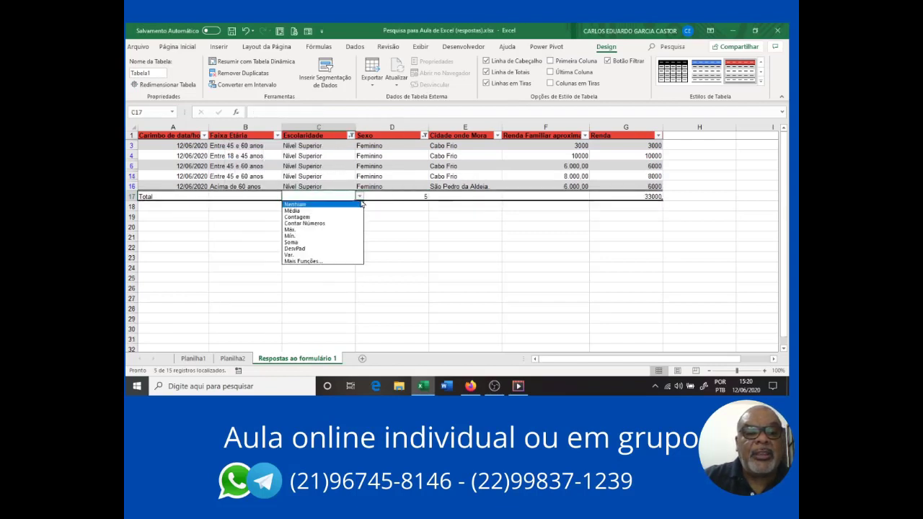
{"action": "left_click", "coordinate": [332, 216]}
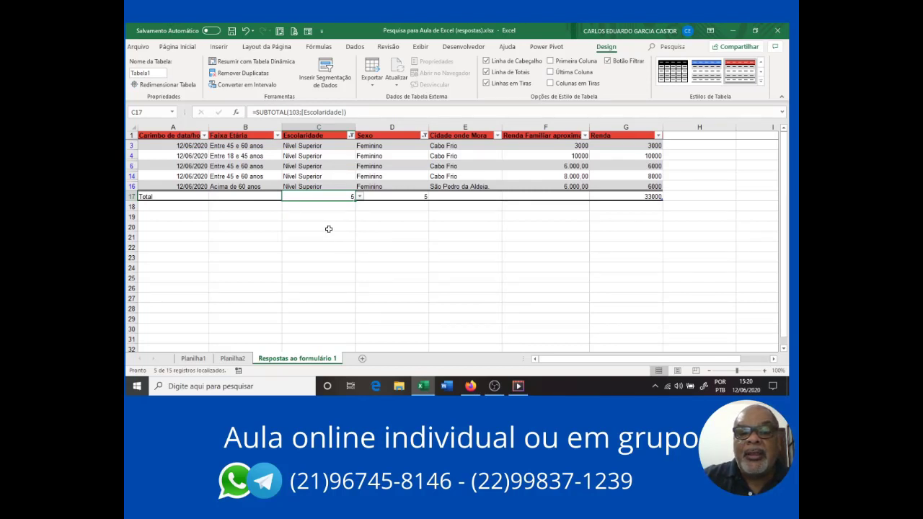
Step: Exclude Cabo Frio from the Cidade onde Mora column so only São Pedro da Aldeia is kept in the filter
{"action": "left_click", "coordinate": [498, 135]}
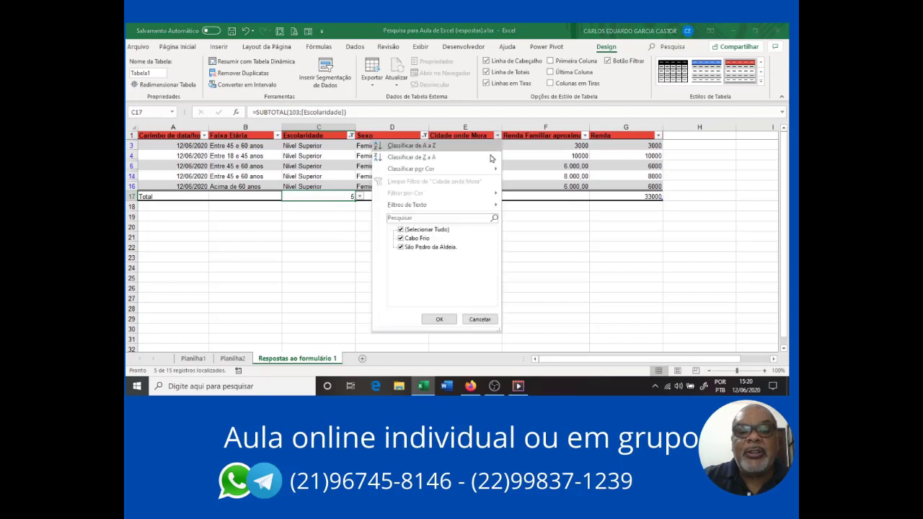
{"action": "left_click", "coordinate": [401, 238]}
{"action": "left_click", "coordinate": [440, 319]}
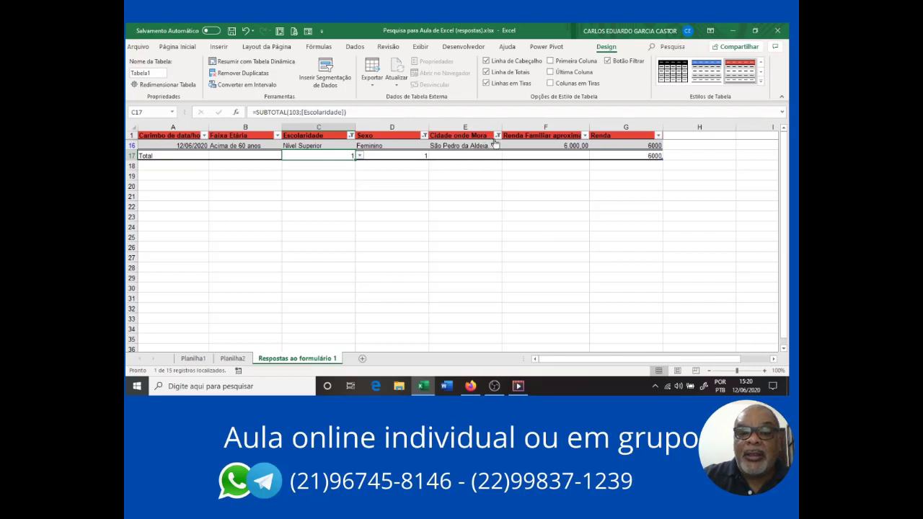
{"action": "mouse_move", "coordinate": [499, 141]}
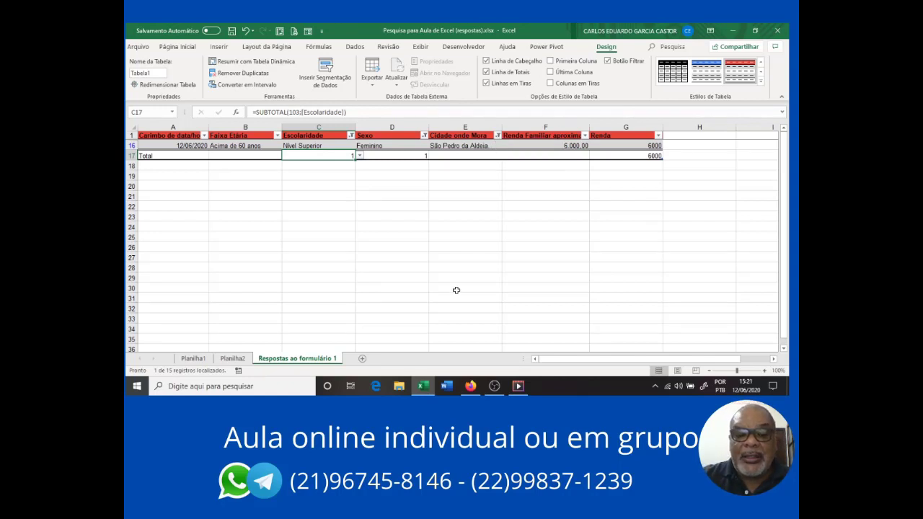
Step: Switch to Firefox and show the Google Sheets spreadsheet with the survey responses
{"action": "left_click", "coordinate": [470, 385]}
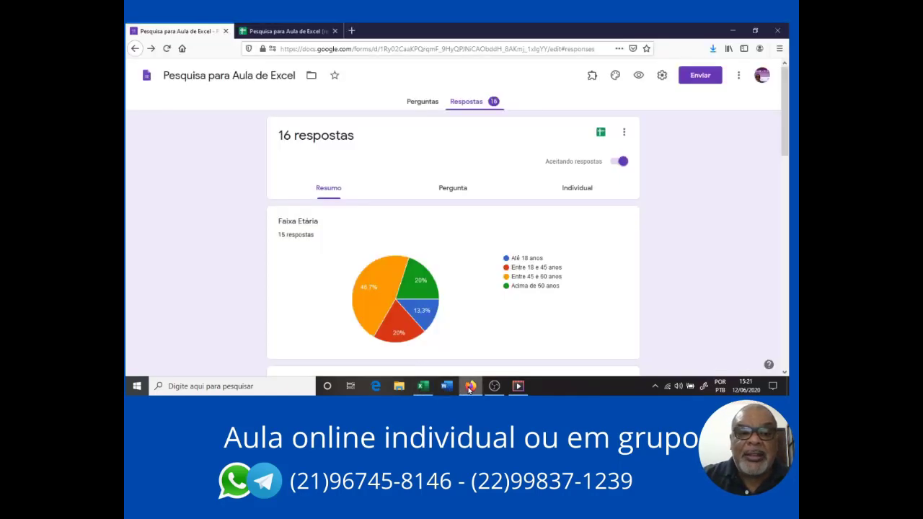
{"action": "left_click", "coordinate": [290, 33]}
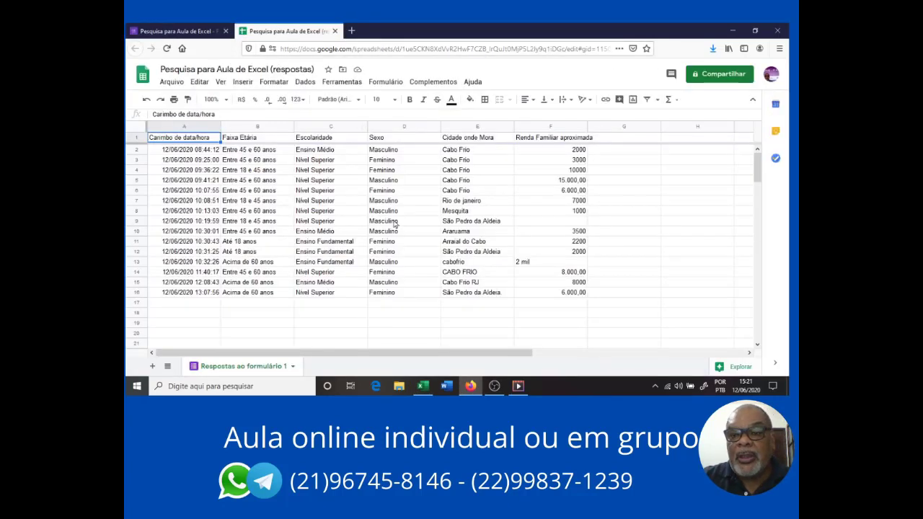